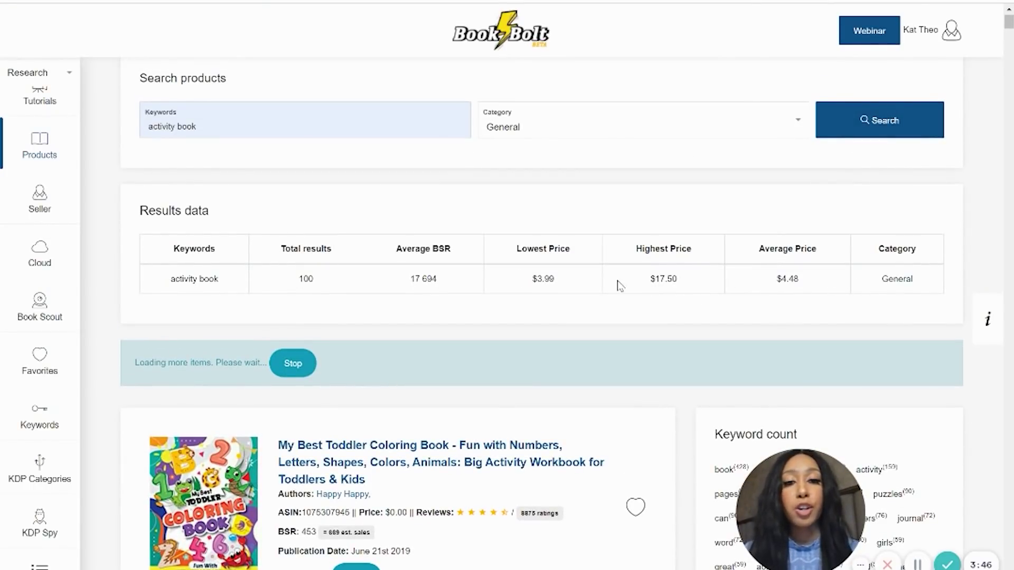
- Review the activity book results and show the full description of the My Best Toddler Coloring Book listing
{"action": "scroll", "coordinate": [542, 320], "scroll_direction": "down", "scroll_amount": 5}
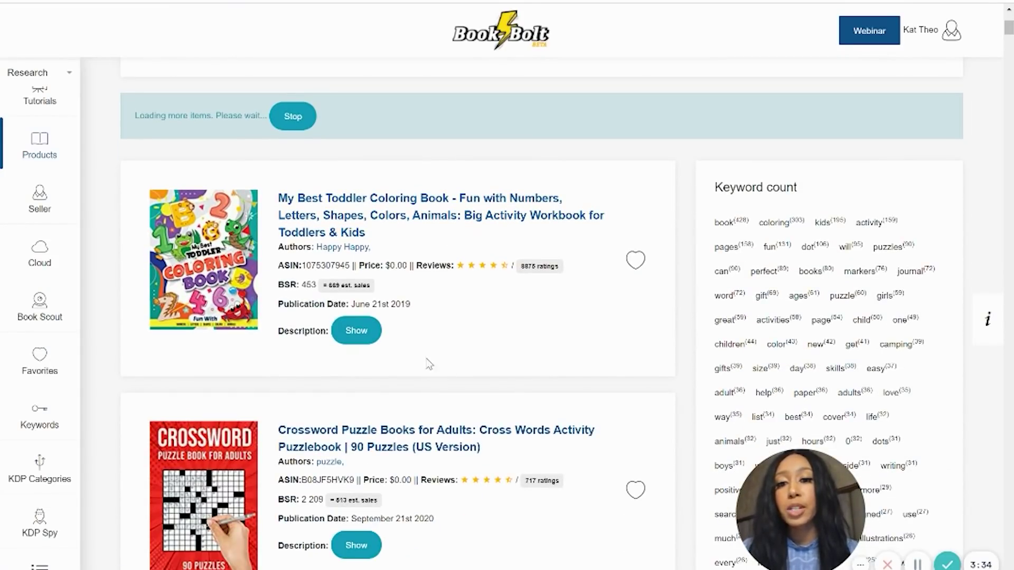
{"action": "left_click", "coordinate": [356, 330]}
{"action": "scroll", "coordinate": [539, 335], "scroll_direction": "down", "scroll_amount": 2}
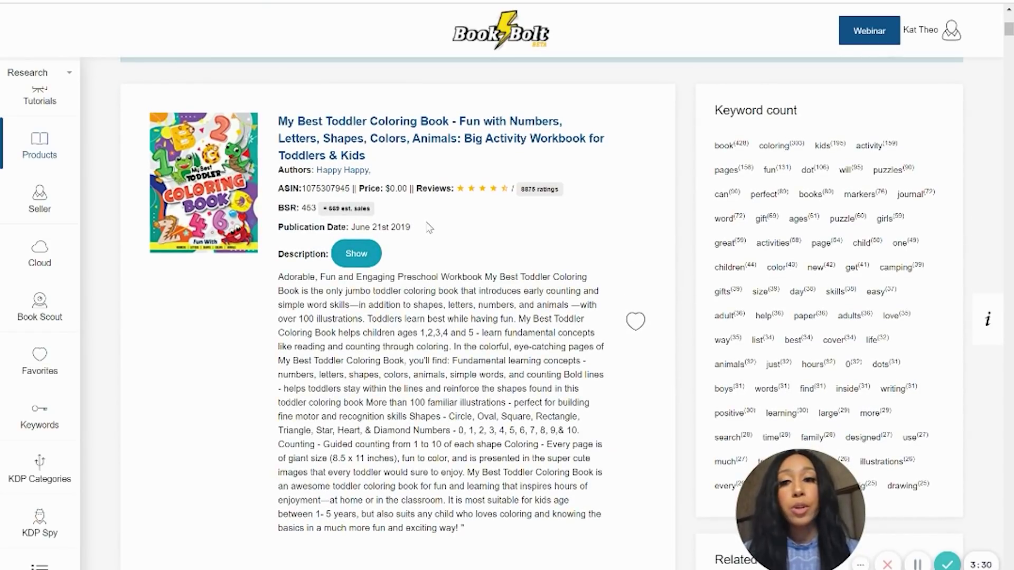
{"action": "scroll", "coordinate": [416, 226], "scroll_direction": "down", "scroll_amount": 5}
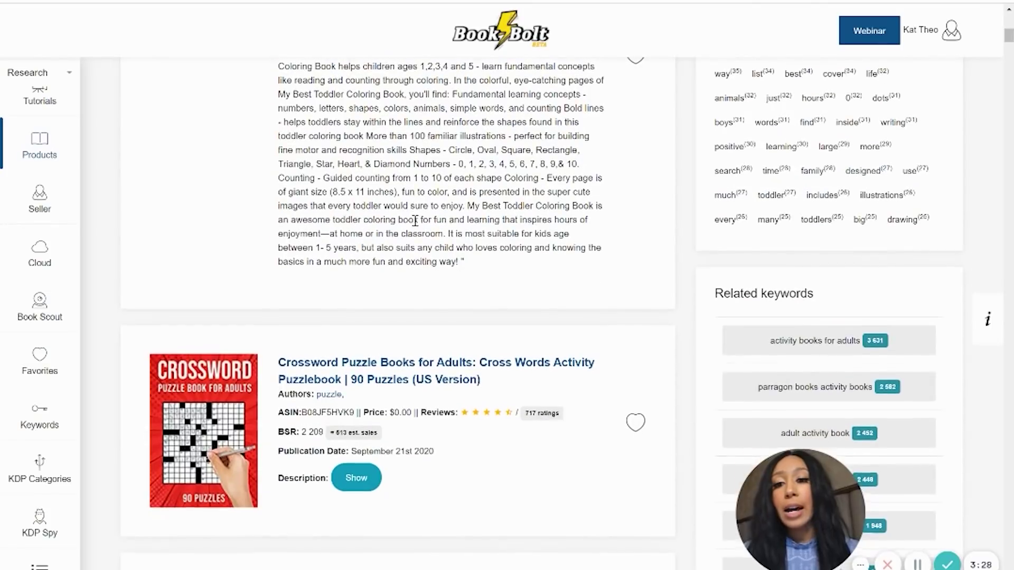
- Search products in the General category for the keywords "DOT TO DOT"
{"action": "left_click", "coordinate": [65, 154]}
{"action": "left_click", "coordinate": [295, 137]}
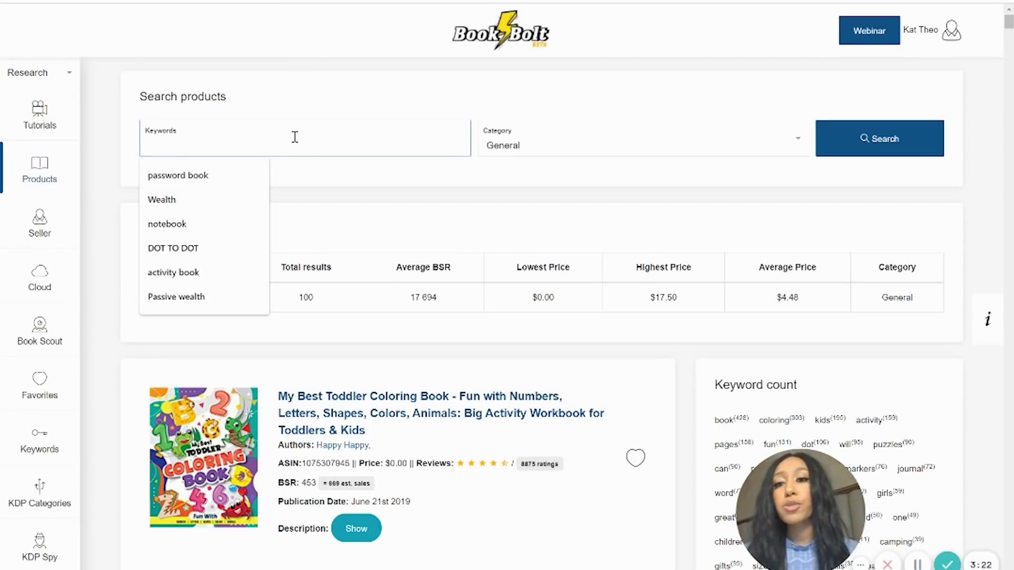
{"action": "type", "text": "dot"}
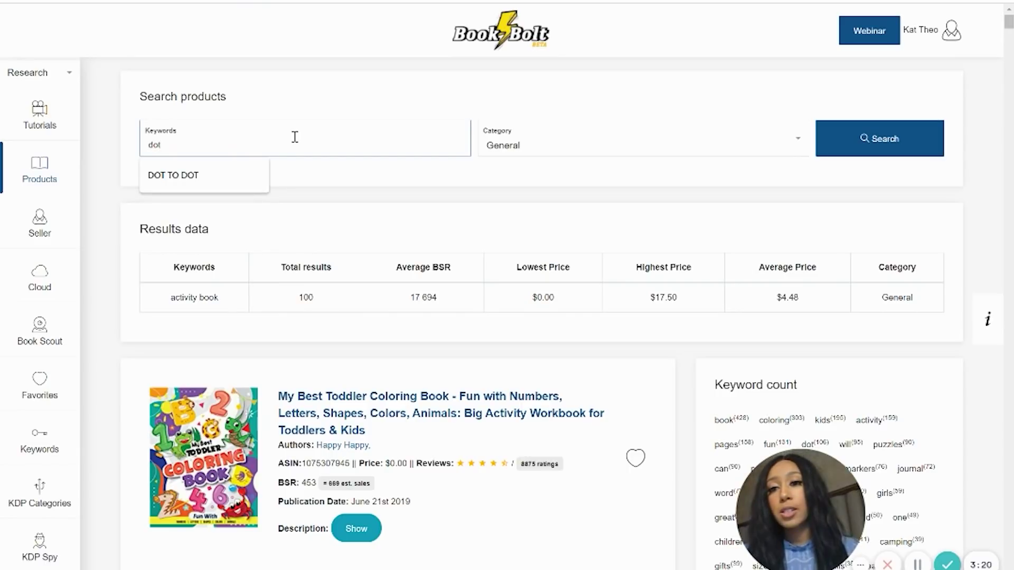
{"action": "left_click", "coordinate": [244, 169]}
{"action": "left_click", "coordinate": [897, 130]}
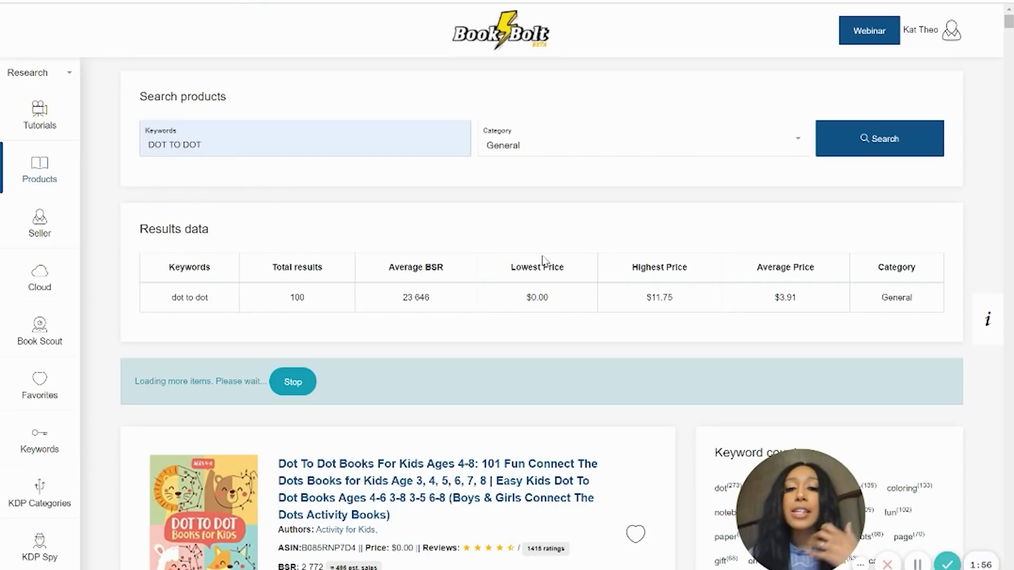
- Examine the dot to dot listings with their prices, BSR and estimated sales, along with the related keywords
{"action": "scroll", "coordinate": [543, 258], "scroll_direction": "down", "scroll_amount": 5}
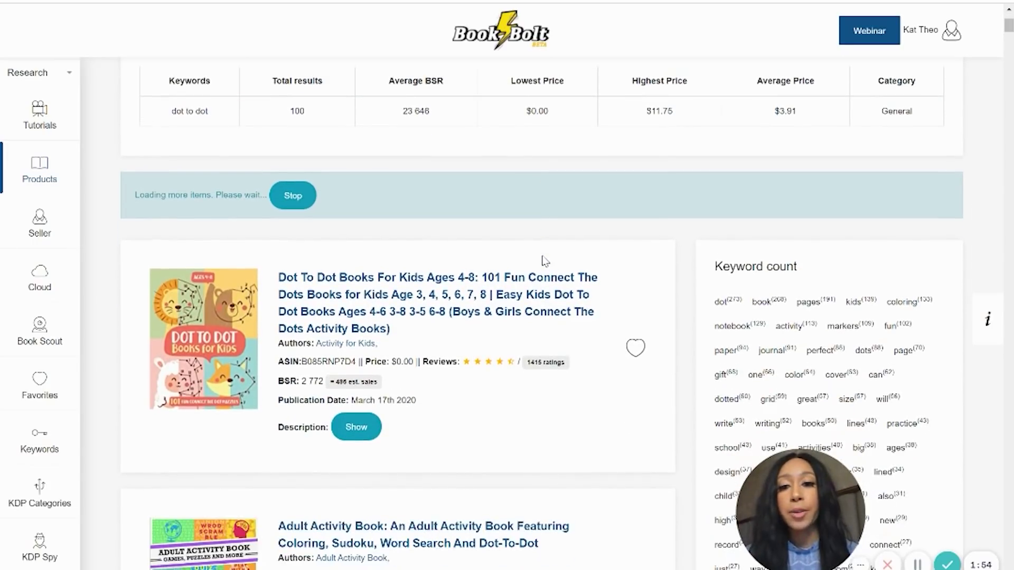
{"action": "scroll", "coordinate": [340, 315], "scroll_direction": "down", "scroll_amount": 3}
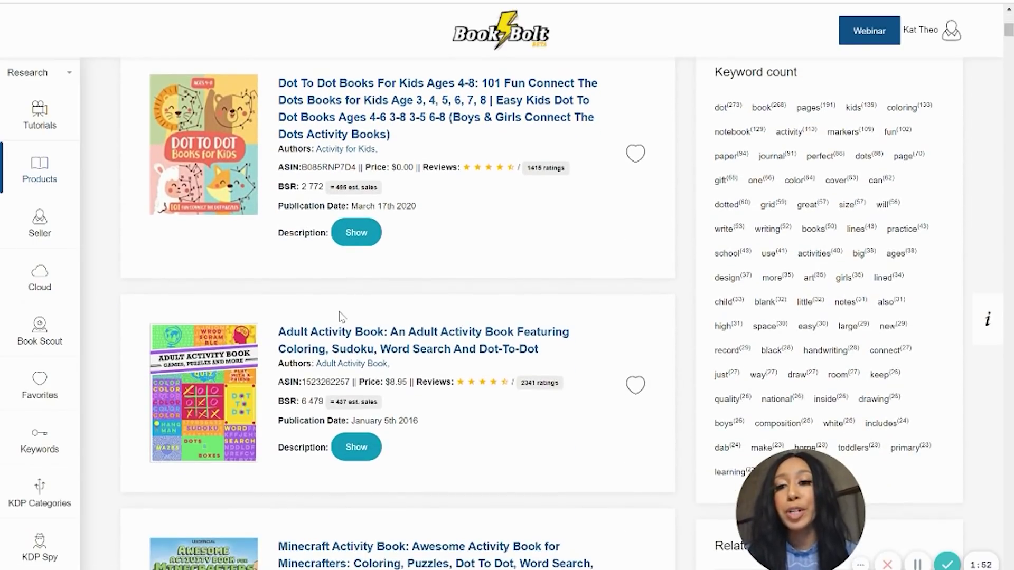
{"action": "scroll", "coordinate": [340, 315], "scroll_direction": "down", "scroll_amount": 3}
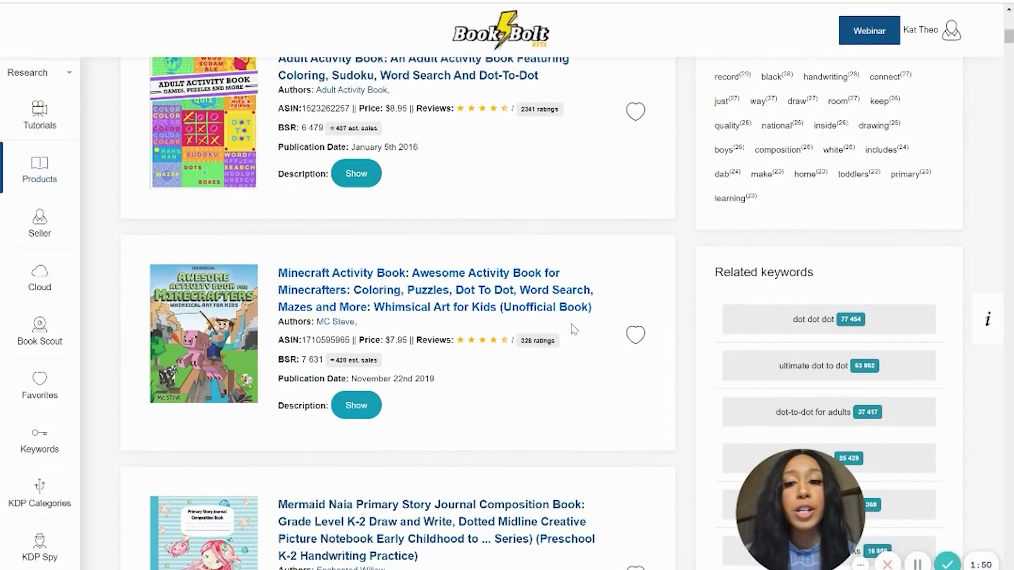
{"action": "scroll", "coordinate": [693, 309], "scroll_direction": "down", "scroll_amount": 3}
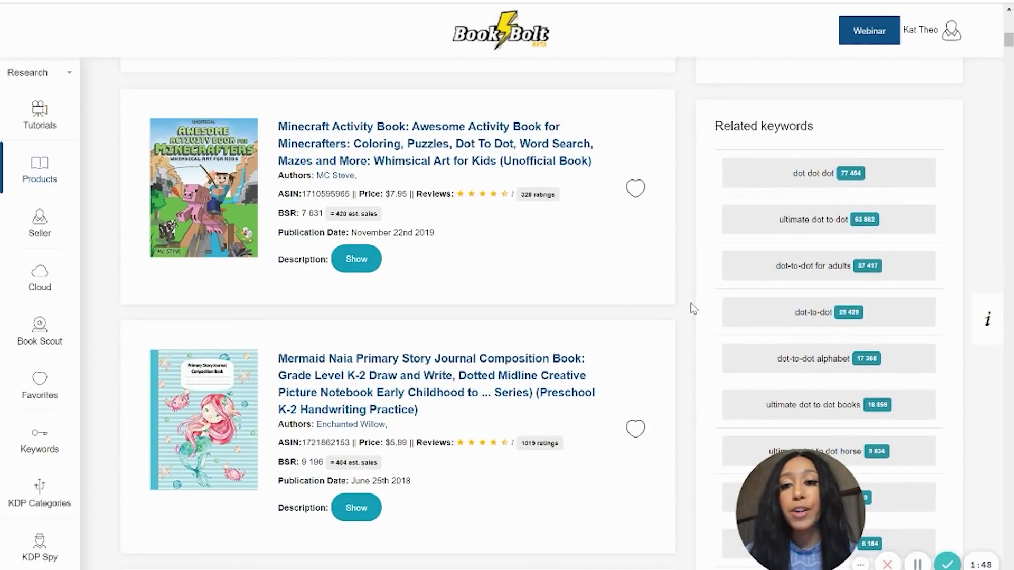
{"action": "scroll", "coordinate": [623, 313], "scroll_direction": "down", "scroll_amount": 14}
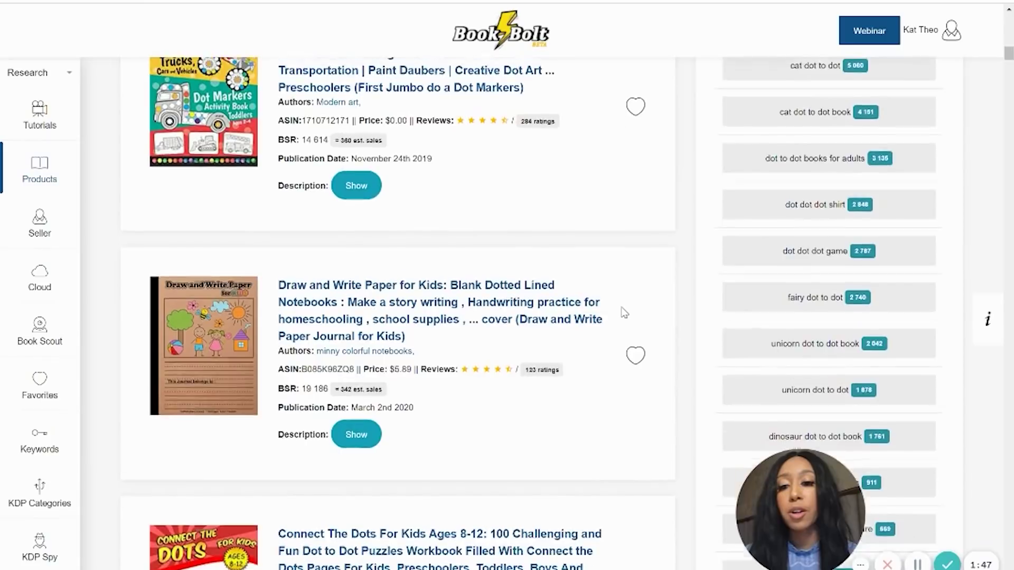
{"action": "scroll", "coordinate": [654, 356], "scroll_direction": "up", "scroll_amount": 20}
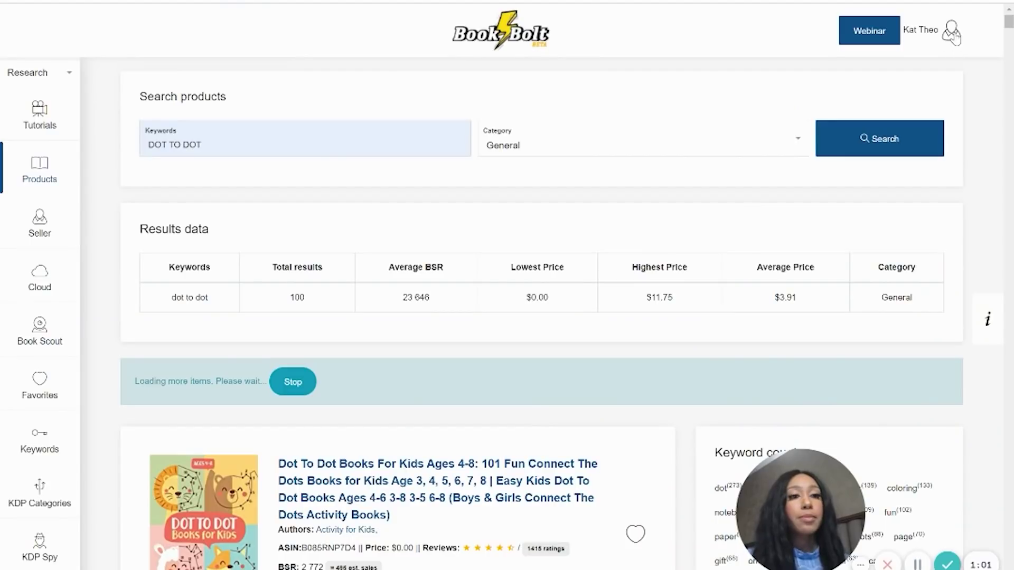
- Switch to PuzzleWiz from the account options and set the sudoku book size to 6 x 9
{"action": "left_click", "coordinate": [952, 34]}
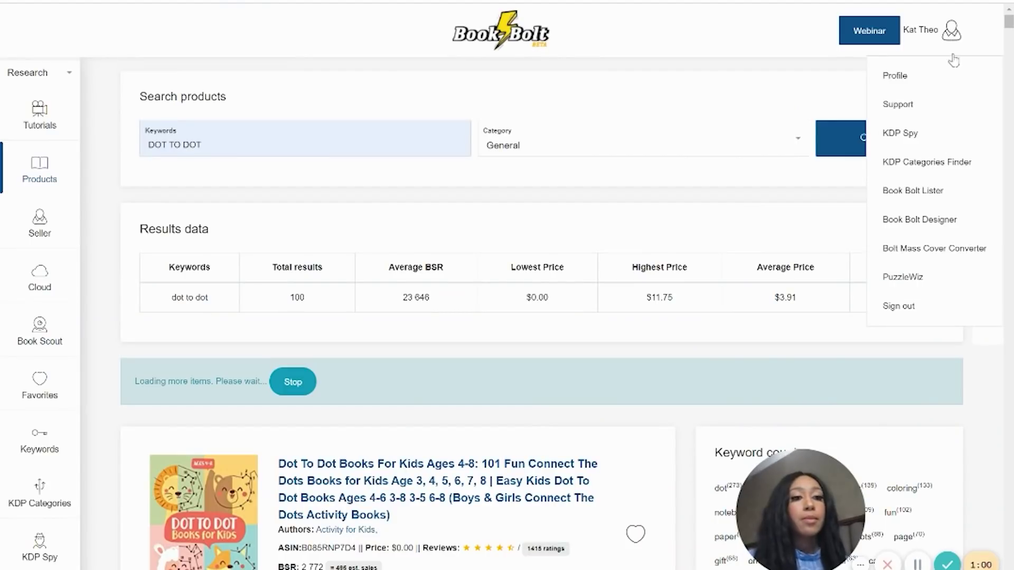
{"action": "left_click", "coordinate": [903, 277]}
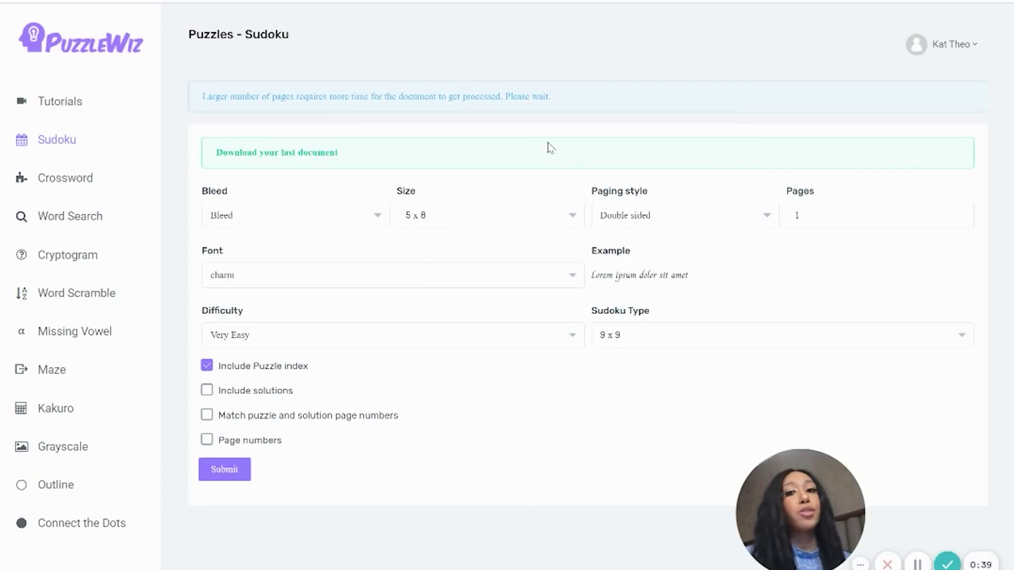
{"action": "left_click", "coordinate": [427, 225]}
{"action": "left_click", "coordinate": [423, 295]}
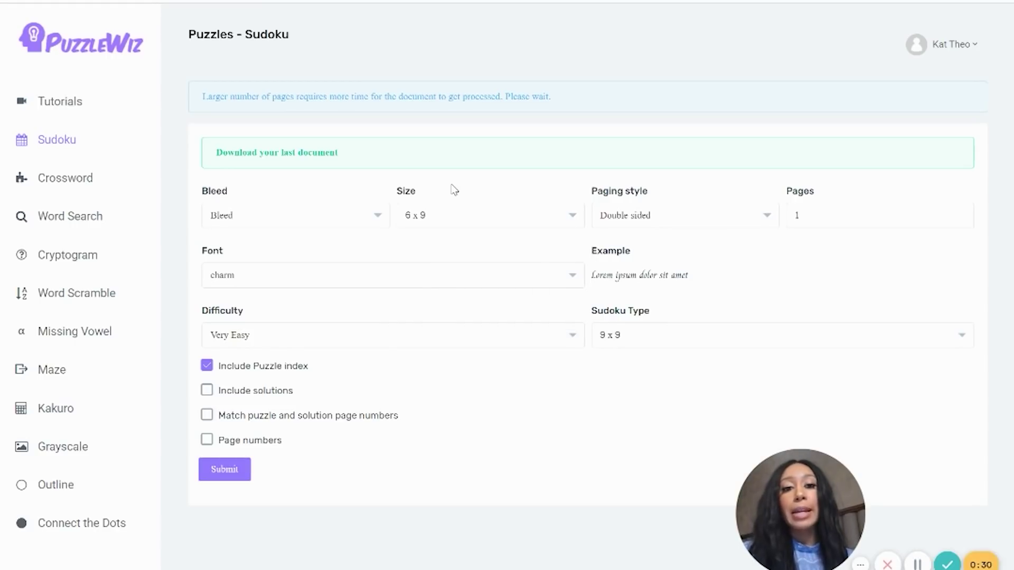
- Keep the paging style double sided and set the sudoku document to 20 pages
{"action": "left_click", "coordinate": [626, 223]}
{"action": "left_click", "coordinate": [625, 224]}
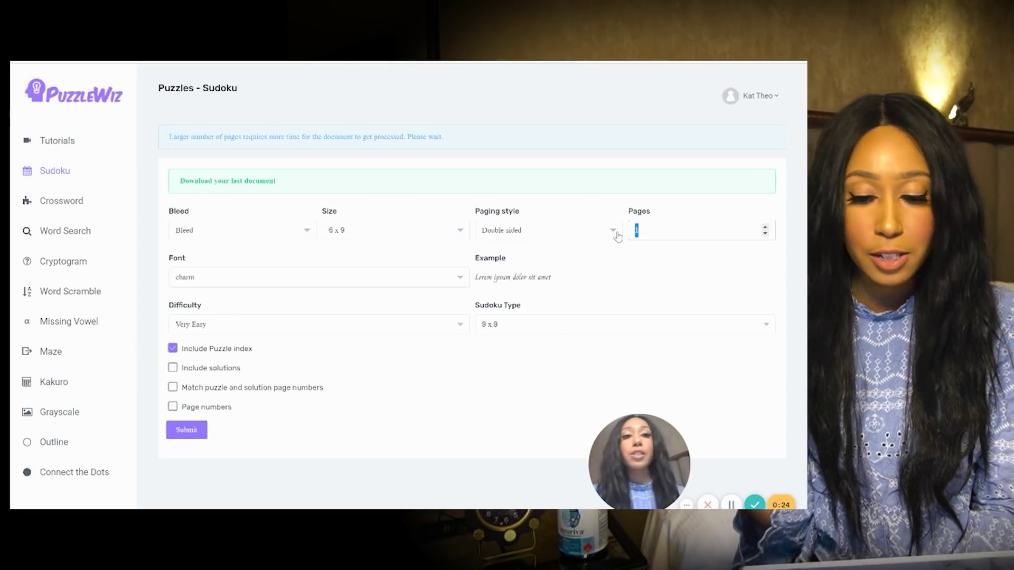
{"action": "type", "text": "1"}
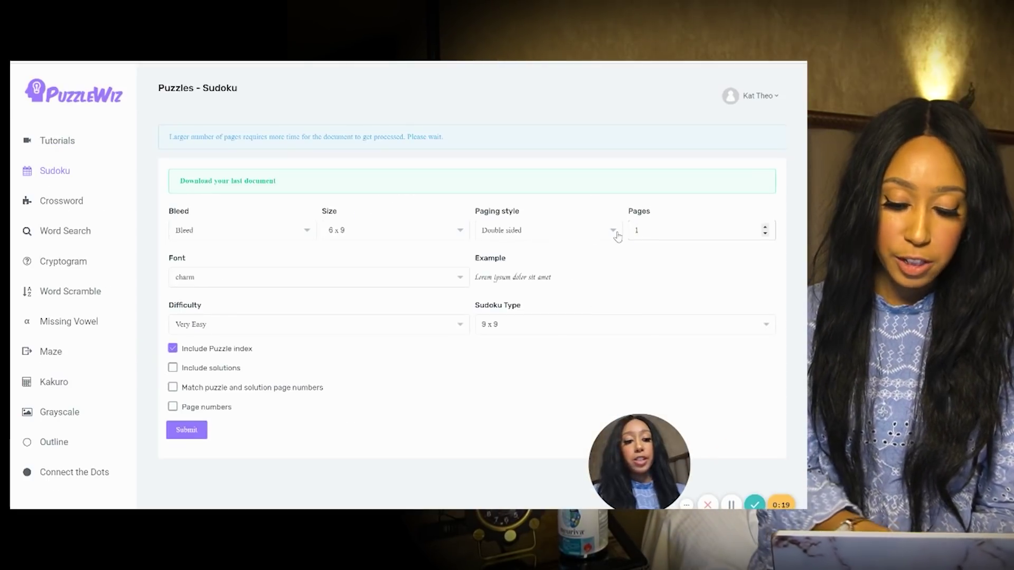
{"action": "key", "text": "BackSpace"}
{"action": "type", "text": "20"}
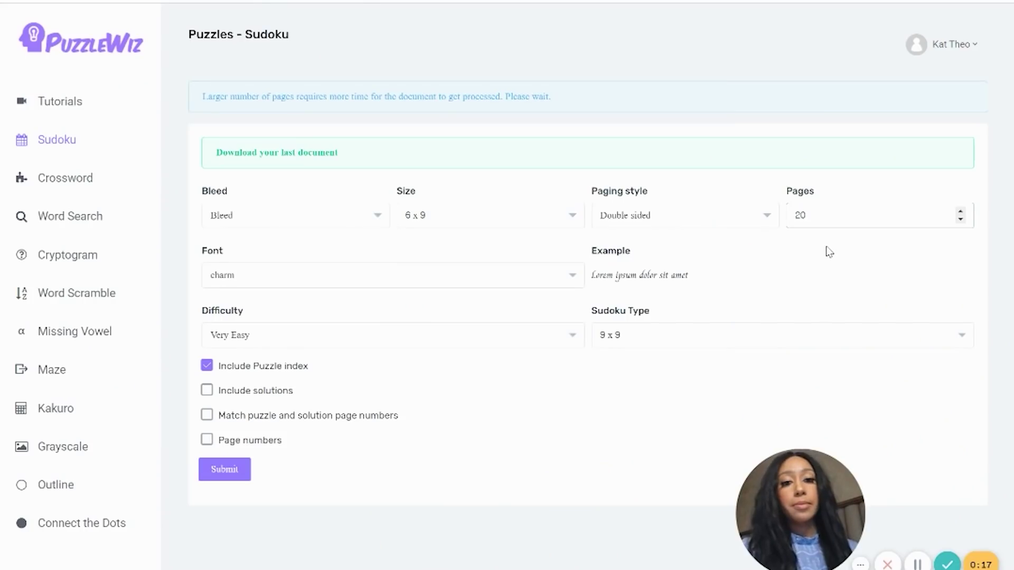
- Try the font the-girl-next-door for the sudoku document
{"action": "left_click", "coordinate": [396, 281]}
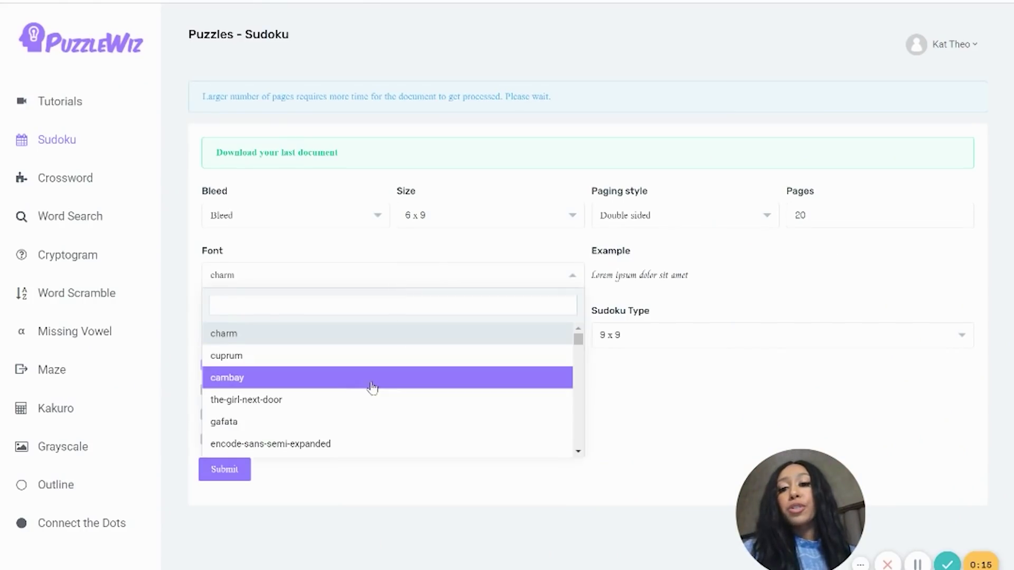
{"action": "scroll", "coordinate": [369, 391], "scroll_direction": "down", "scroll_amount": 1}
{"action": "left_click", "coordinate": [325, 373]}
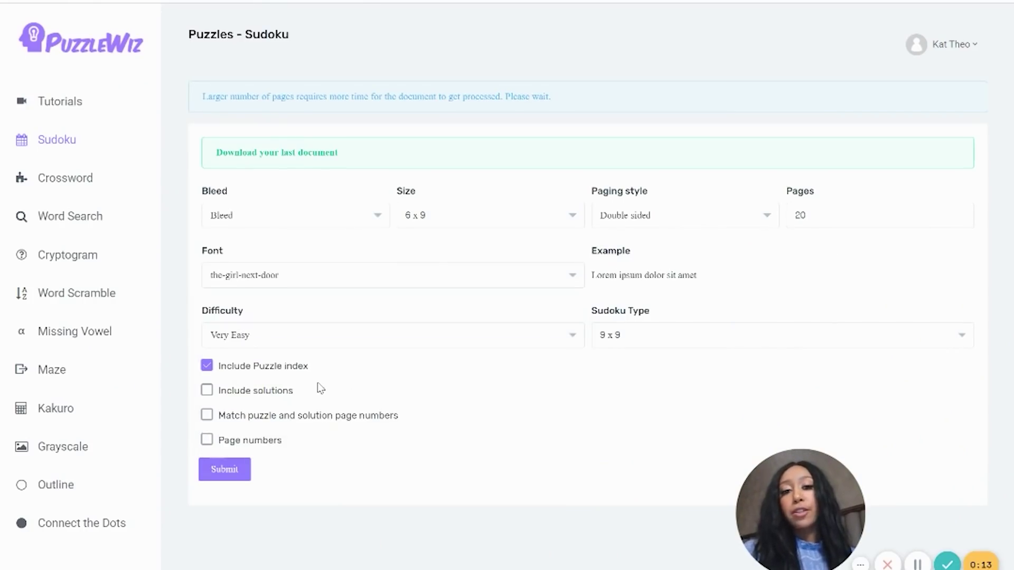
- Look through the available fonts and set the sudoku document's font to biryani
{"action": "left_click", "coordinate": [312, 268]}
{"action": "scroll", "coordinate": [294, 378], "scroll_direction": "down", "scroll_amount": 3}
{"action": "scroll", "coordinate": [272, 410], "scroll_direction": "down", "scroll_amount": 5}
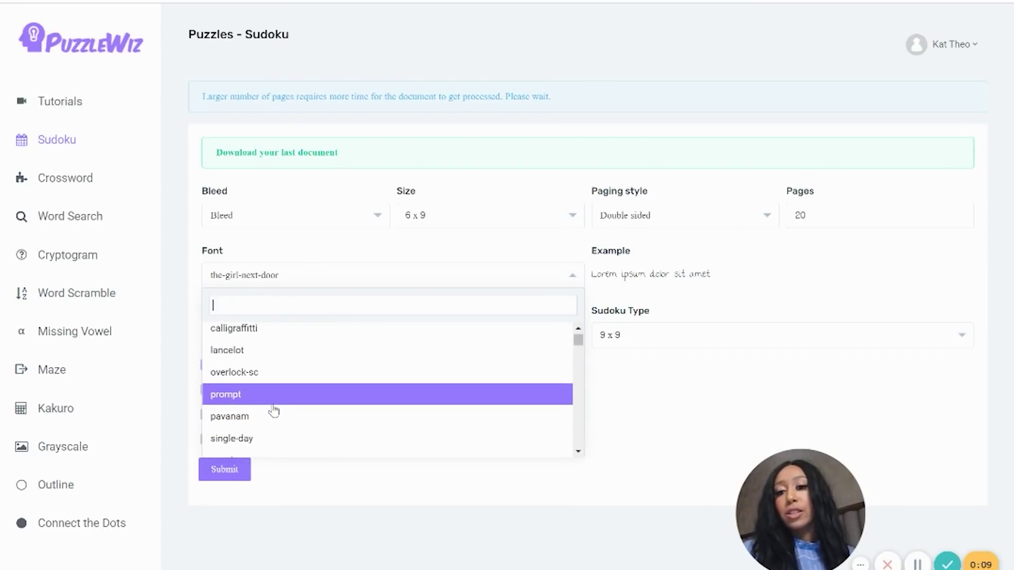
{"action": "scroll", "coordinate": [265, 406], "scroll_direction": "down", "scroll_amount": 3}
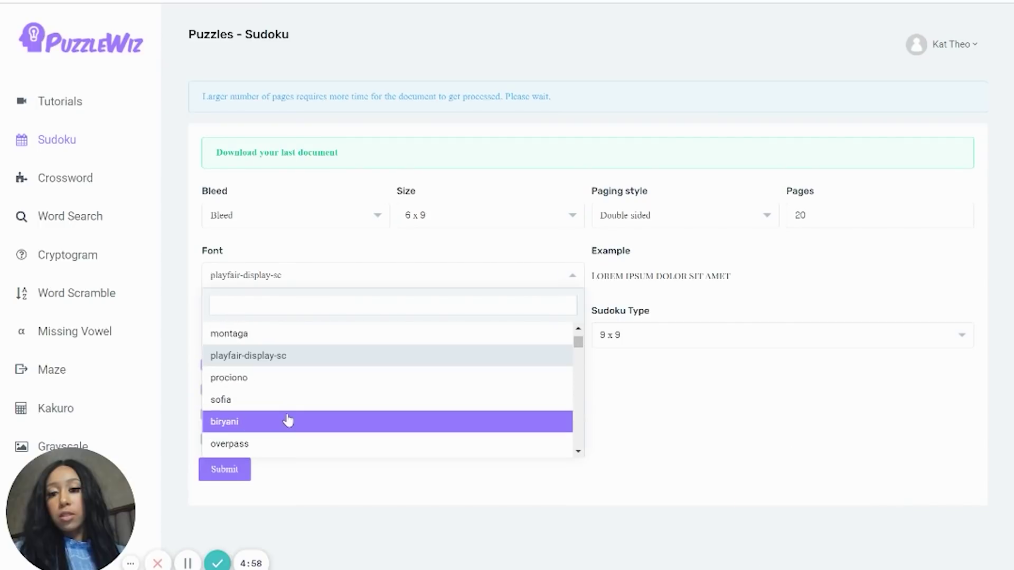
{"action": "left_click", "coordinate": [288, 421]}
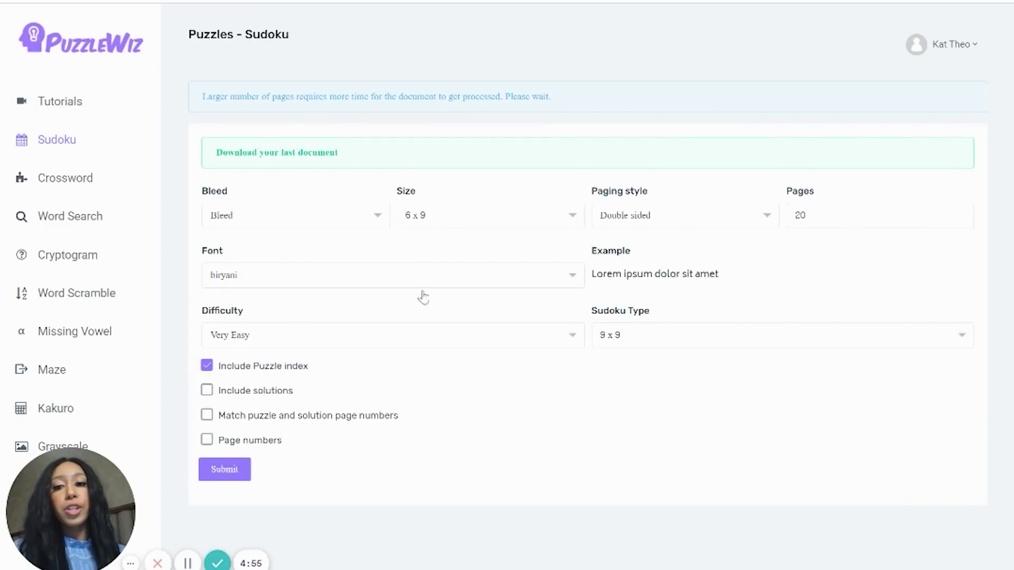
- Keep the difficulty at Very Easy and the sudoku type at 9 x 9, and generate the sudoku PDF
{"action": "left_click", "coordinate": [331, 333]}
{"action": "left_click", "coordinate": [331, 333]}
{"action": "left_click", "coordinate": [689, 335]}
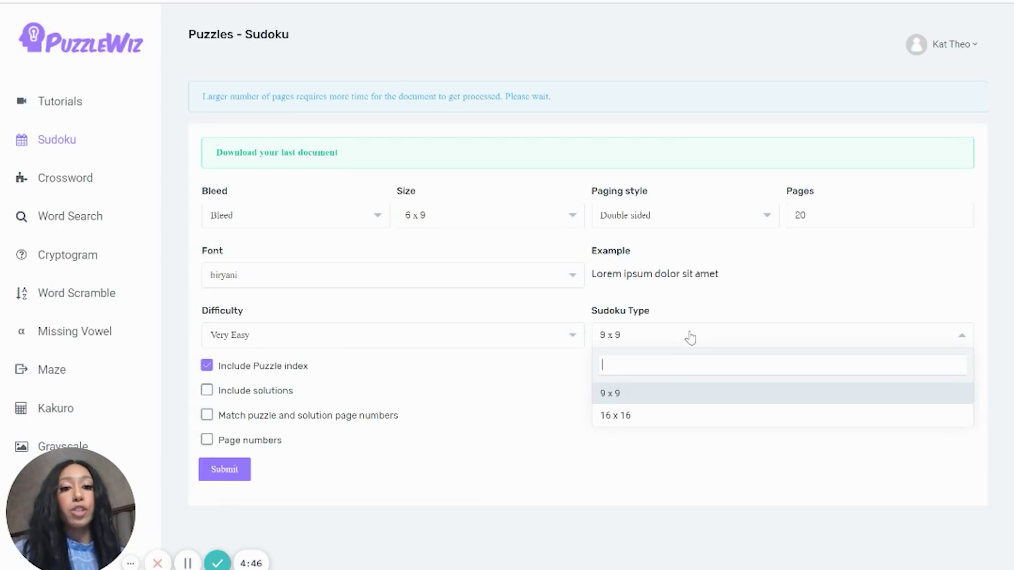
{"action": "left_click", "coordinate": [659, 399]}
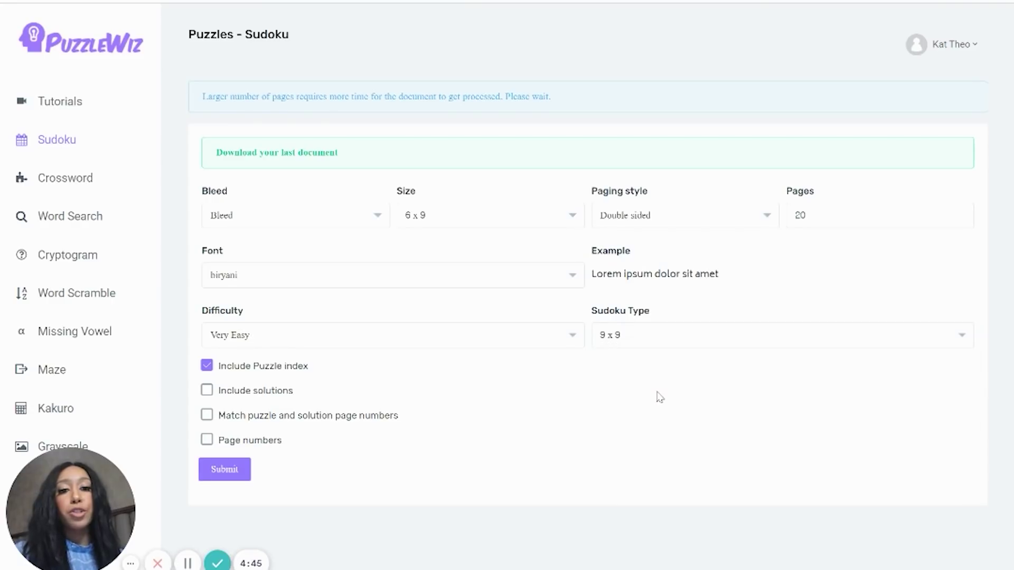
{"action": "left_click", "coordinate": [632, 335]}
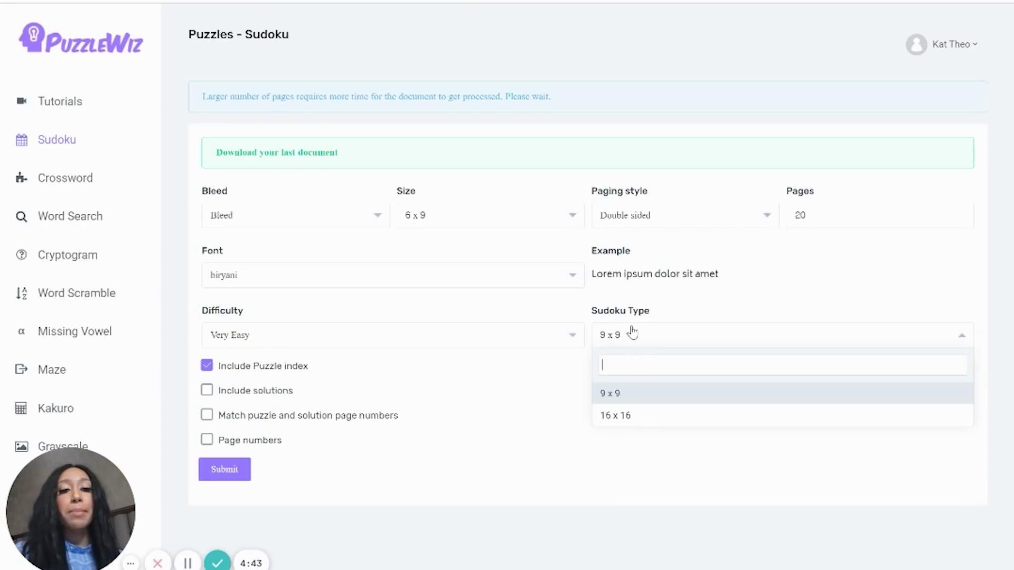
{"action": "left_click", "coordinate": [536, 407]}
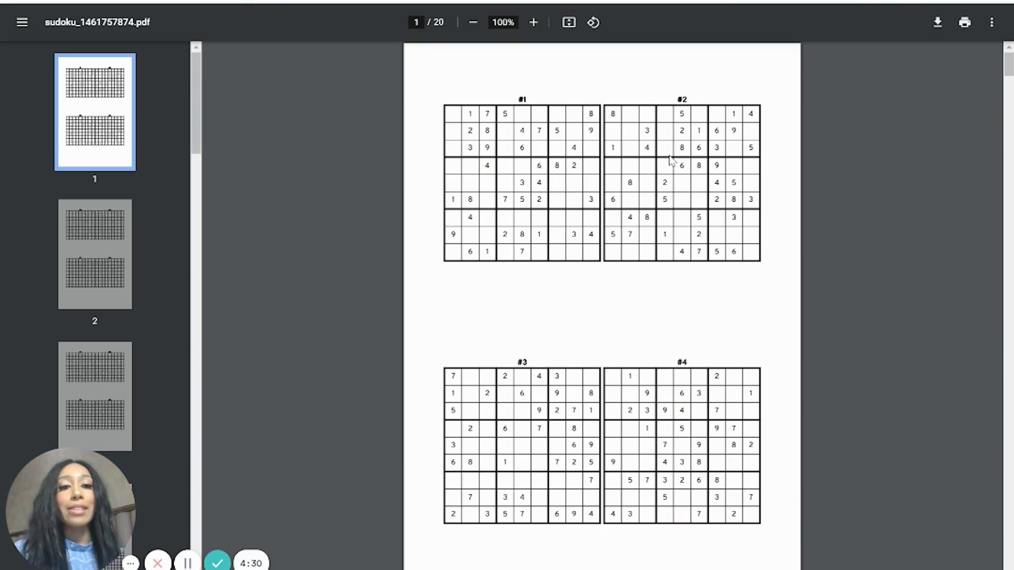
- Examine the puzzle pages of the generated sudoku PDF
{"action": "scroll", "coordinate": [669, 159], "scroll_direction": "down", "scroll_amount": 20}
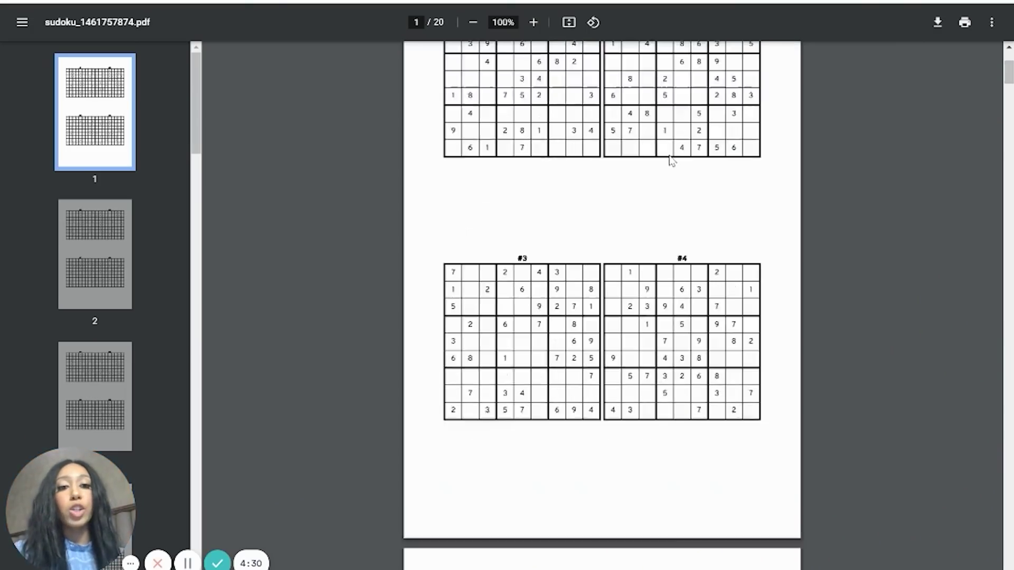
{"action": "scroll", "coordinate": [670, 159], "scroll_direction": "down", "scroll_amount": 15}
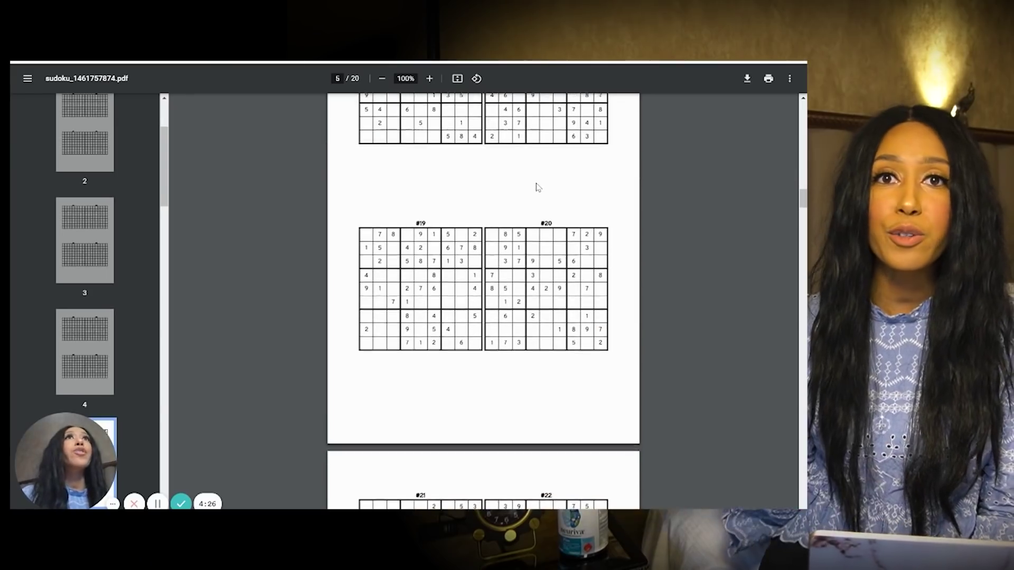
{"action": "scroll", "coordinate": [536, 187], "scroll_direction": "down", "scroll_amount": 1}
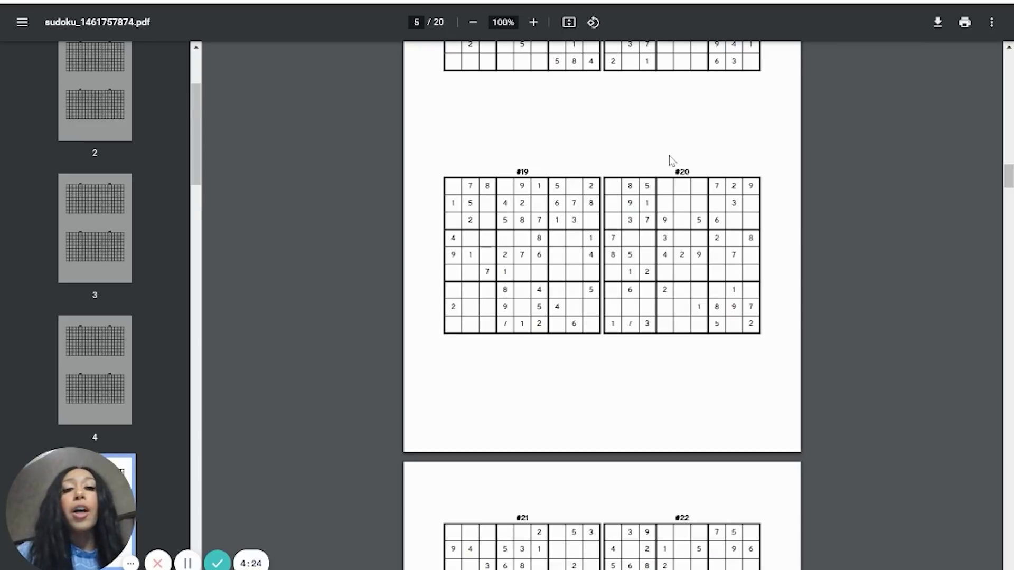
{"action": "scroll", "coordinate": [670, 159], "scroll_direction": "down", "scroll_amount": 15}
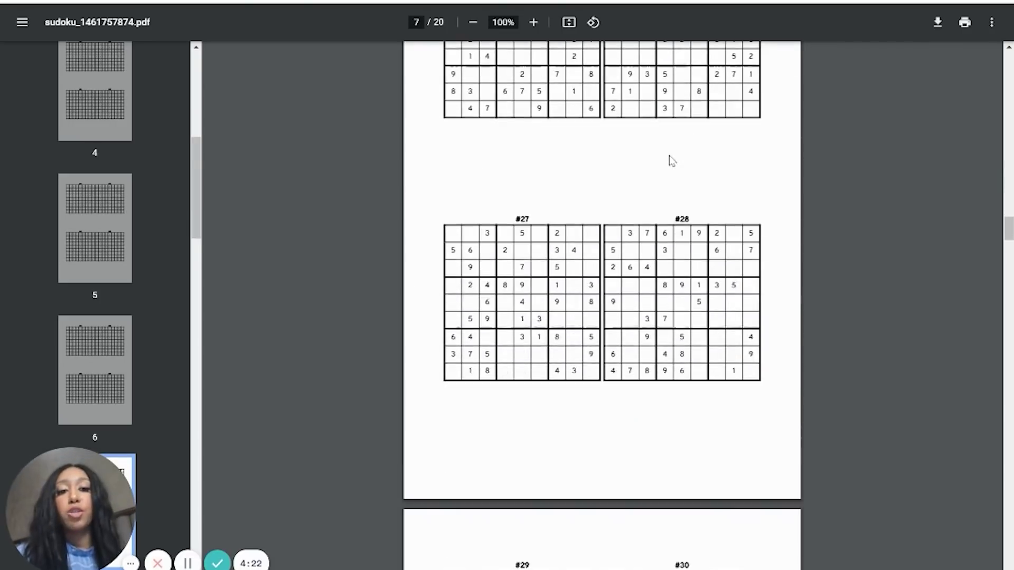
{"action": "scroll", "coordinate": [670, 160], "scroll_direction": "down", "scroll_amount": 15}
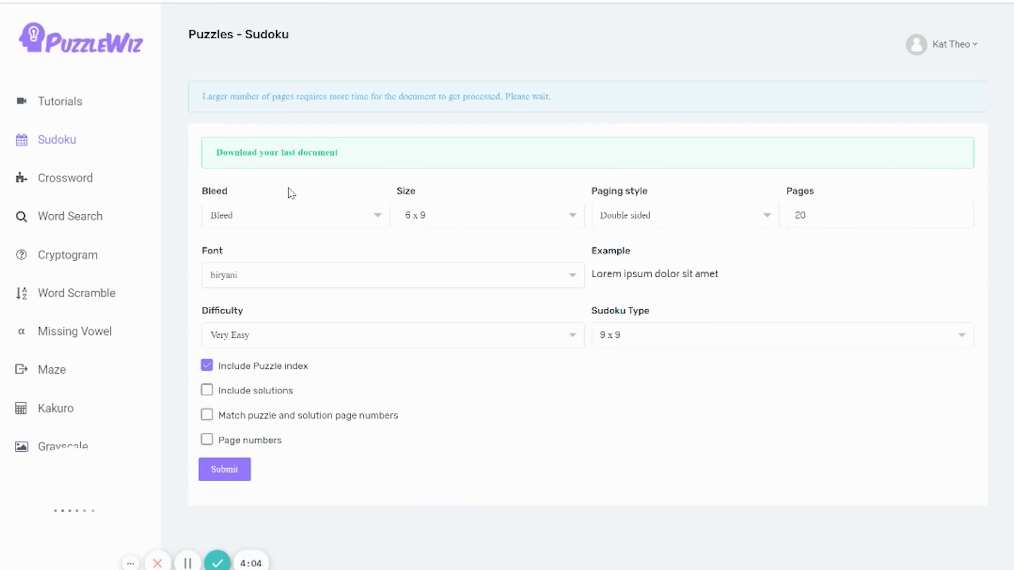
- Open the maze generator and set the maze document to size 6 x 9 with 20 pages
{"action": "left_click", "coordinate": [66, 374]}
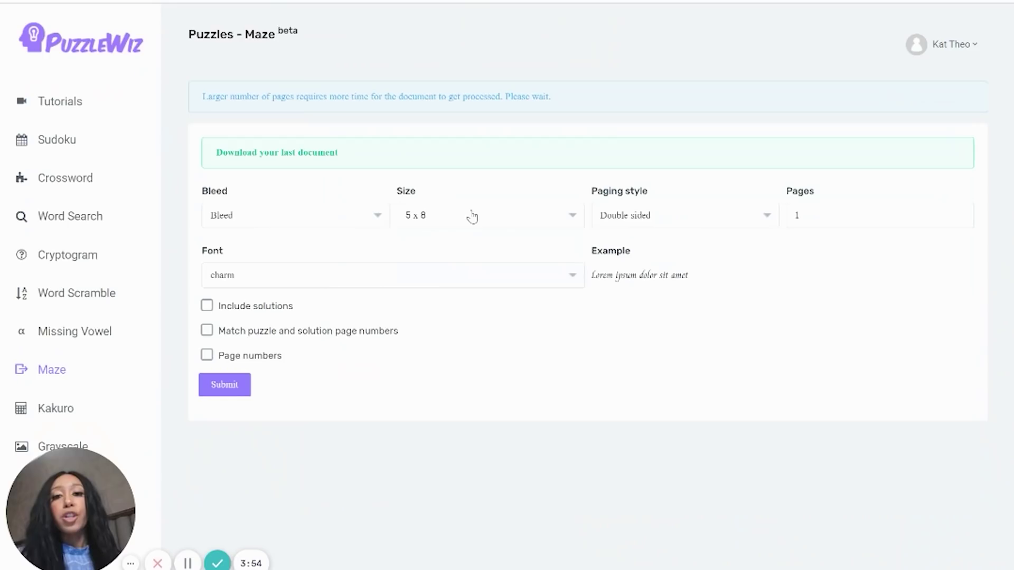
{"action": "left_click", "coordinate": [380, 231]}
{"action": "left_click", "coordinate": [359, 293]}
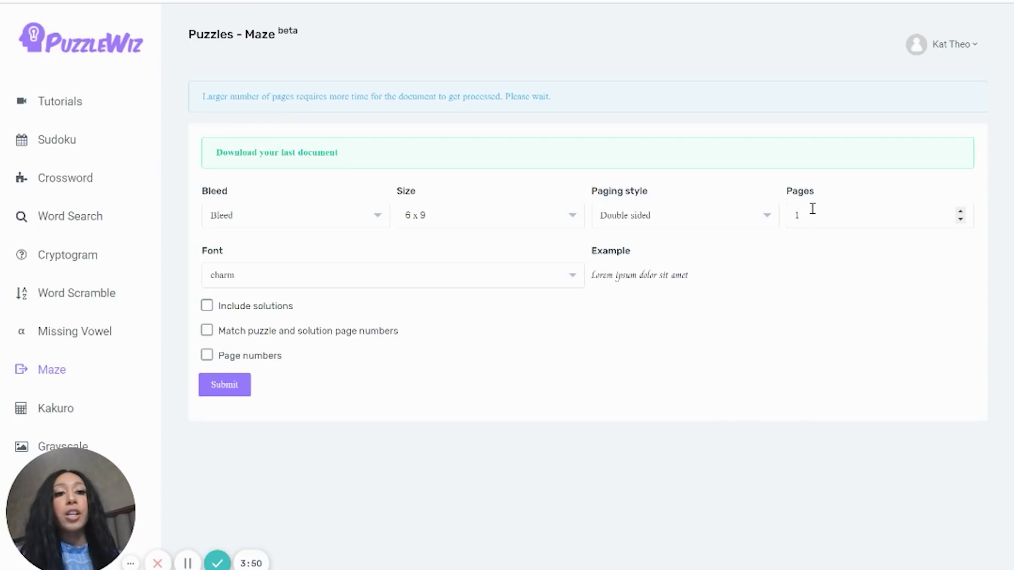
{"action": "type", "text": "20"}
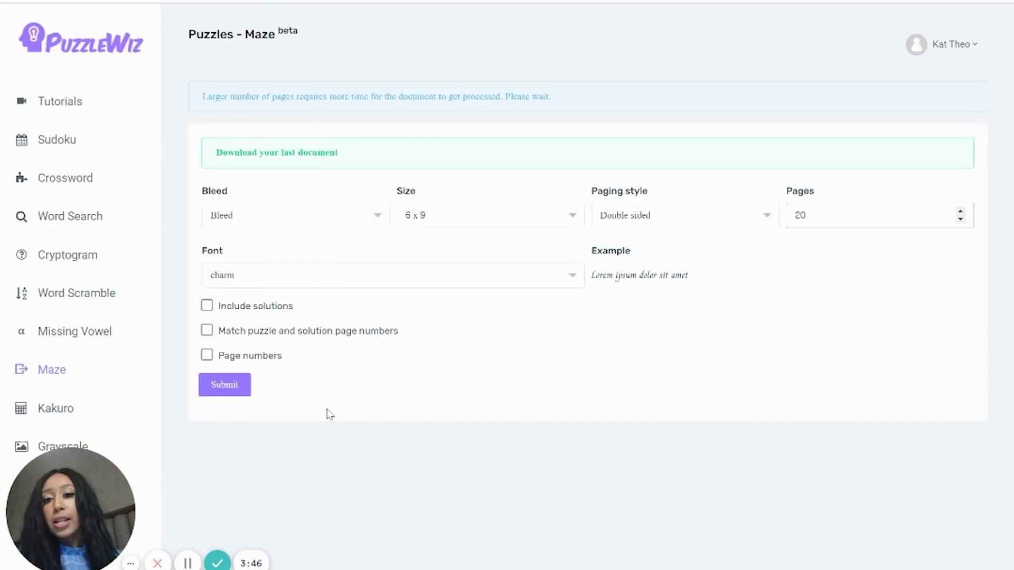
- Set the maze document's font to pavanam and generate the maze PDF with solutions included
{"action": "left_click", "coordinate": [302, 282]}
{"action": "scroll", "coordinate": [271, 364], "scroll_direction": "down", "scroll_amount": 5}
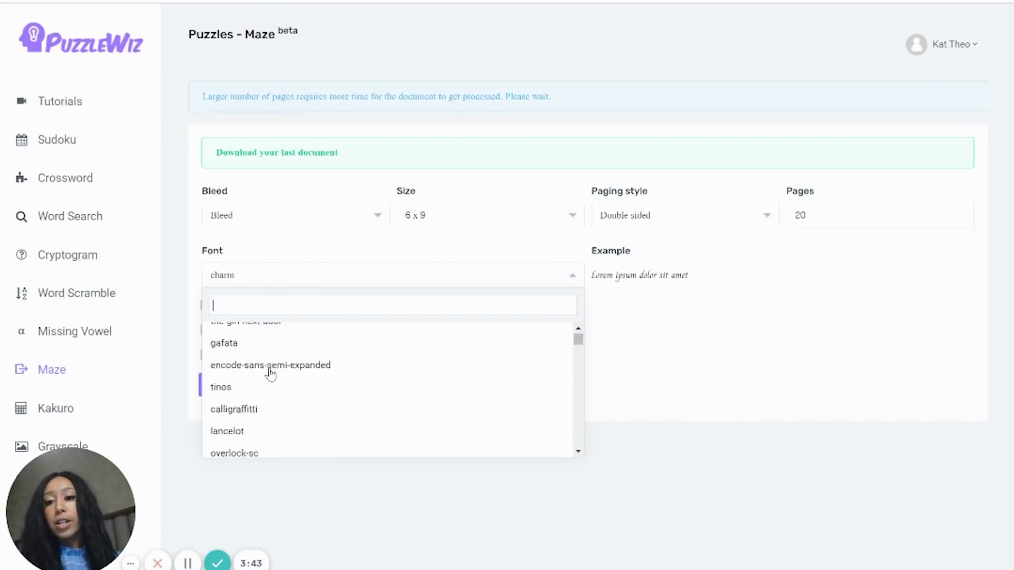
{"action": "left_click", "coordinate": [245, 396]}
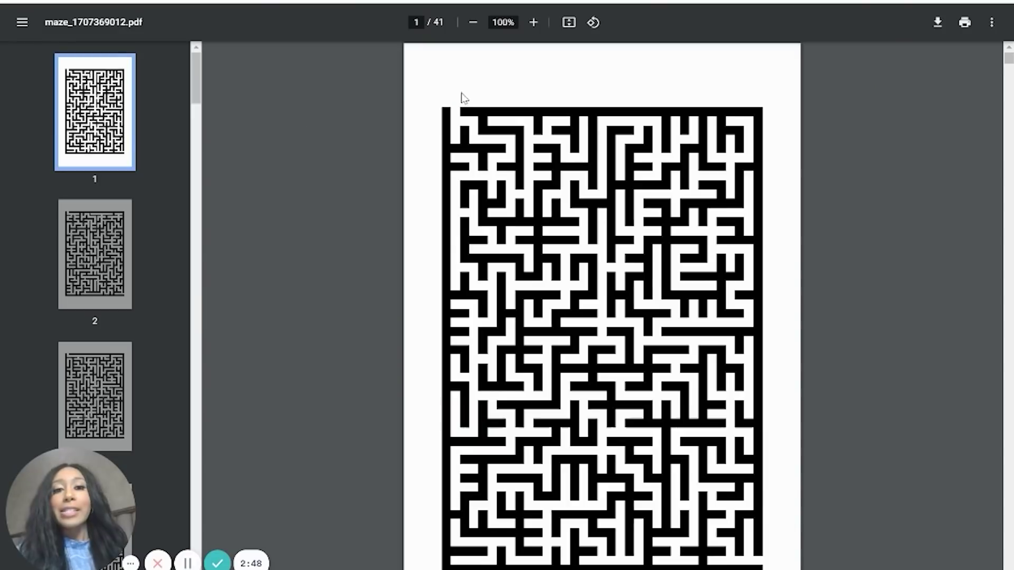
- Examine the maze pages of the generated maze PDF
{"action": "scroll", "coordinate": [608, 263], "scroll_direction": "down", "scroll_amount": 8}
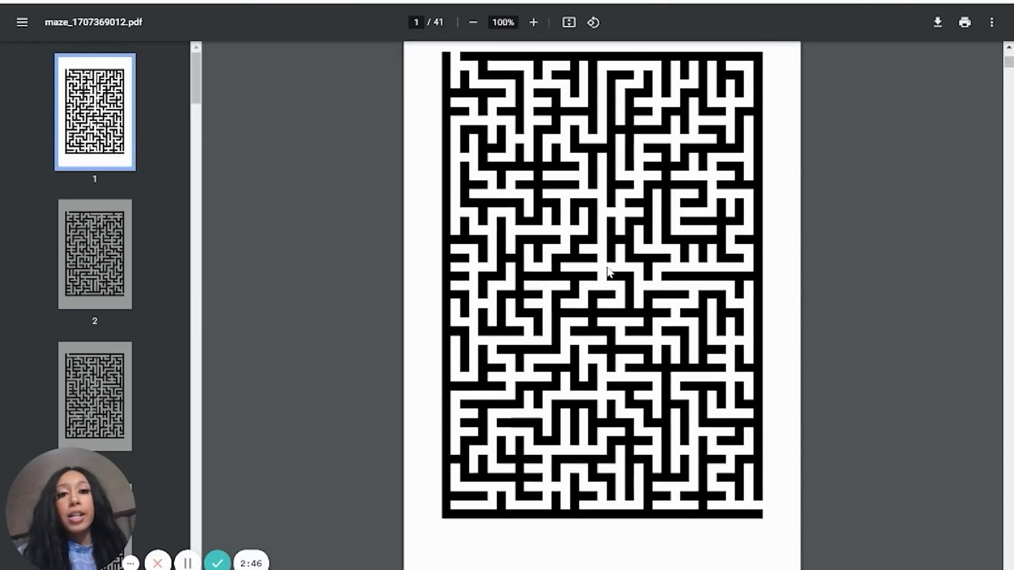
{"action": "scroll", "coordinate": [609, 272], "scroll_direction": "up", "scroll_amount": 10}
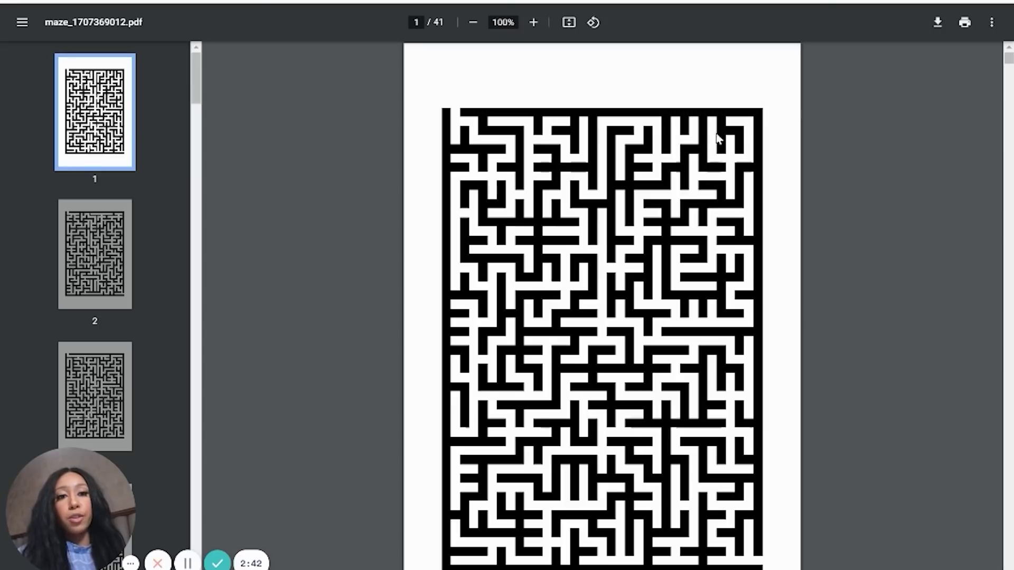
{"action": "scroll", "coordinate": [696, 250], "scroll_direction": "down", "scroll_amount": 5}
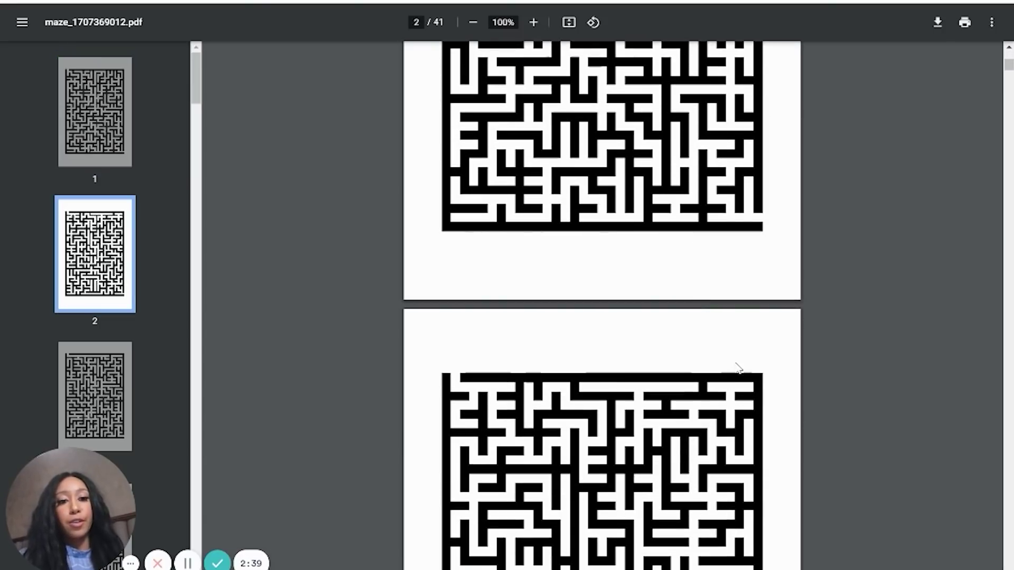
{"action": "scroll", "coordinate": [706, 399], "scroll_direction": "down", "scroll_amount": 8}
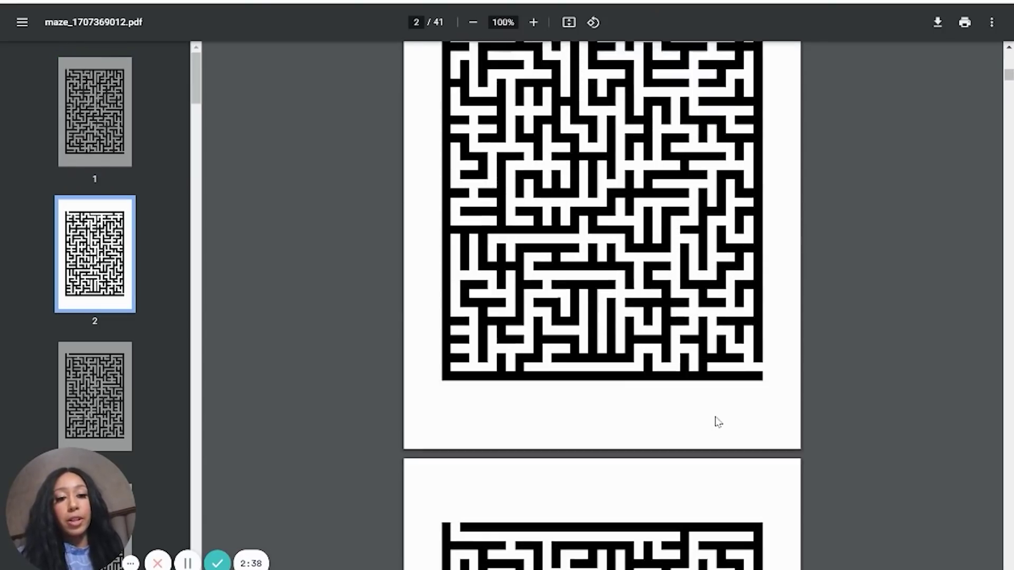
{"action": "scroll", "coordinate": [718, 467], "scroll_direction": "down", "scroll_amount": 15}
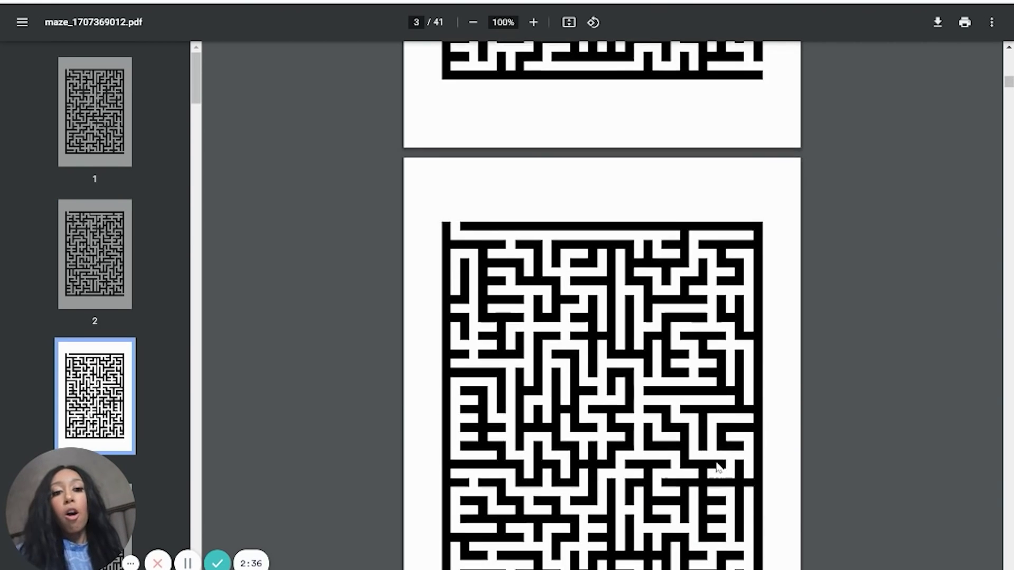
{"action": "scroll", "coordinate": [717, 466], "scroll_direction": "down", "scroll_amount": 5}
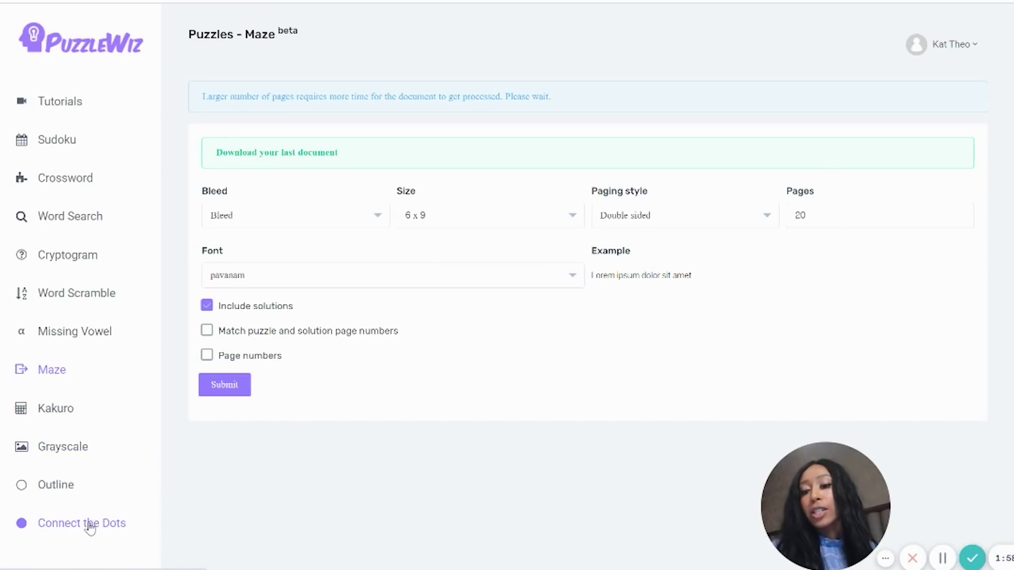
- Open the Connect the Dots generator and set the document size to 6 x 9
{"action": "left_click", "coordinate": [90, 526]}
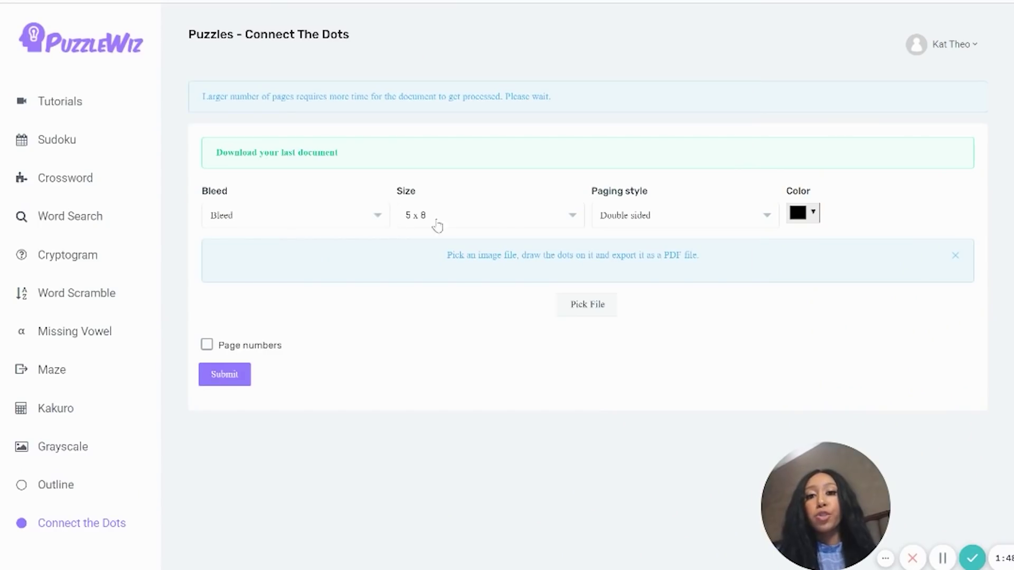
{"action": "left_click", "coordinate": [445, 221]}
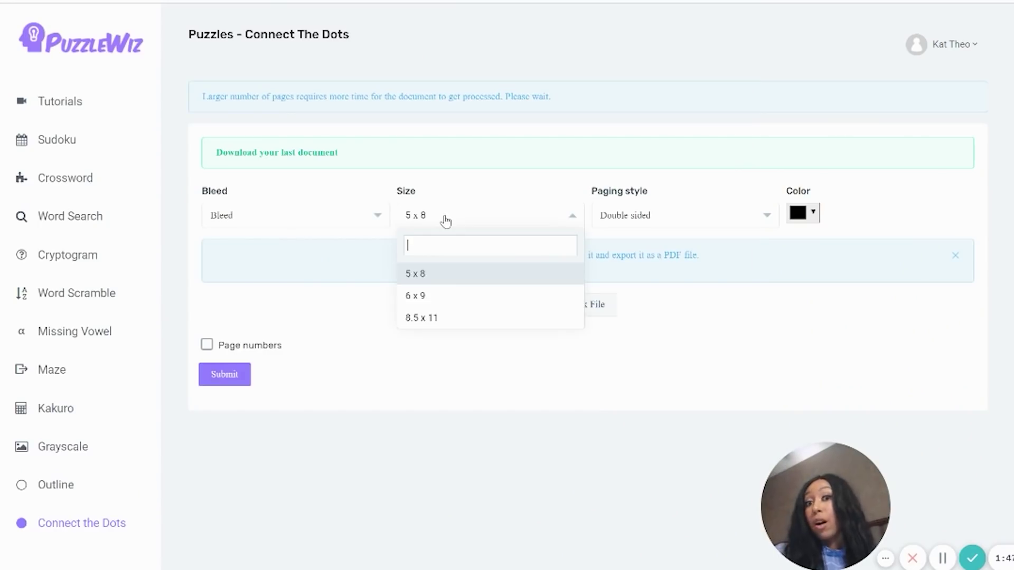
{"action": "left_click", "coordinate": [457, 296]}
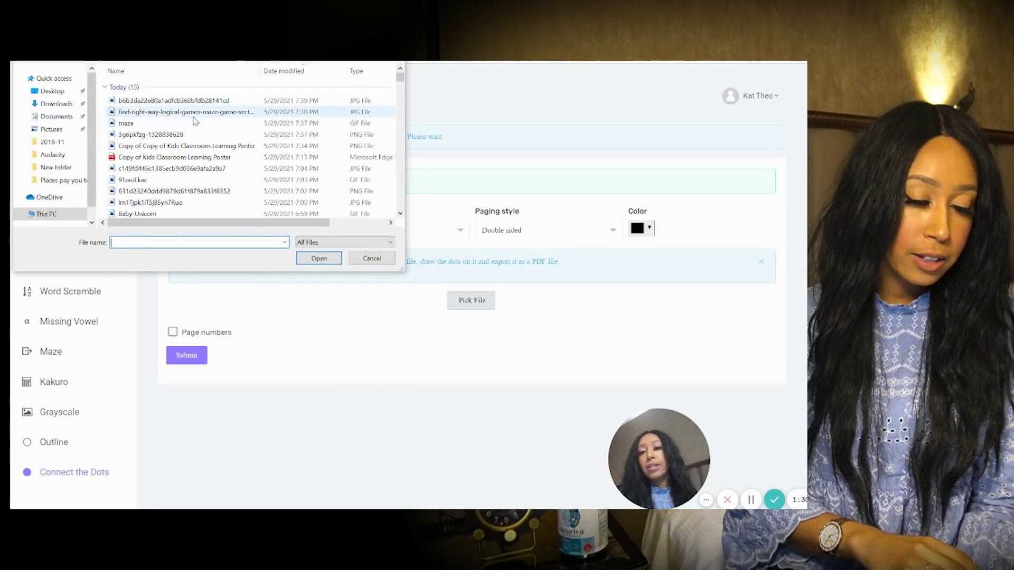
- Load the strawberry image c149fd446c1385ecb9d036e9afa2a9a7.jpg as the picture for the dots and look over its outline
{"action": "double_click", "coordinate": [209, 168]}
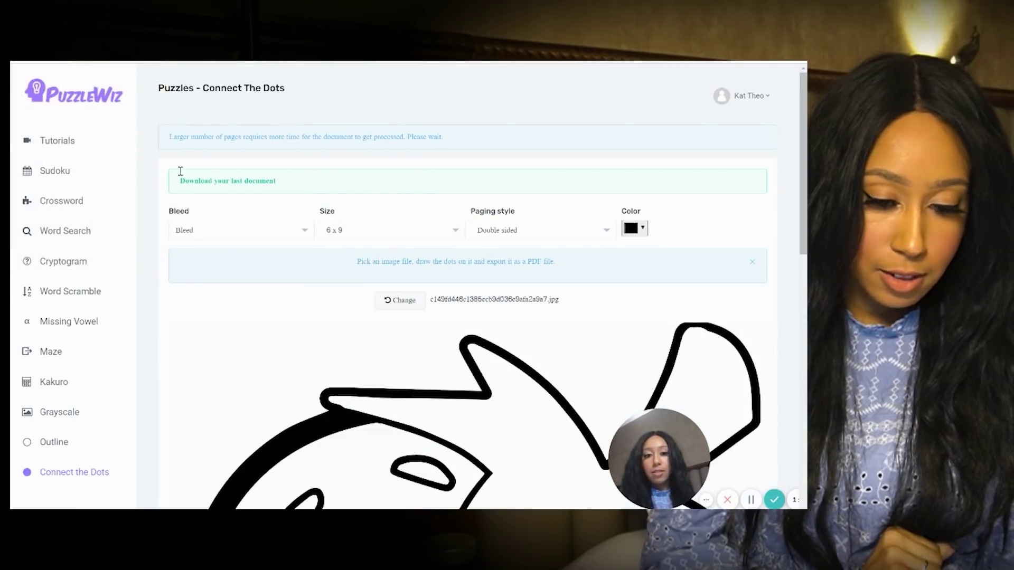
{"action": "scroll", "coordinate": [333, 156], "scroll_direction": "down", "scroll_amount": 10}
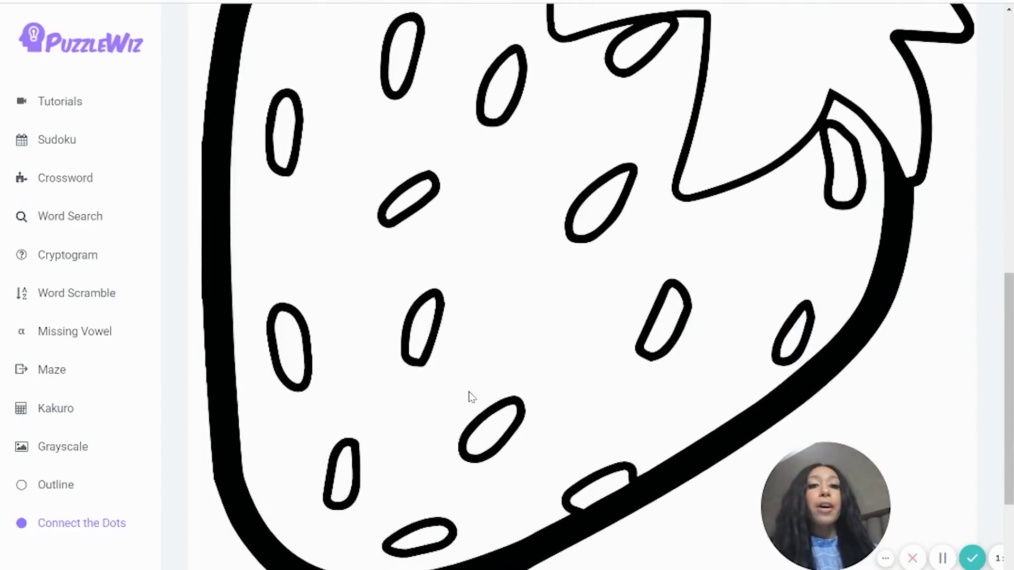
{"action": "scroll", "coordinate": [471, 397], "scroll_direction": "up", "scroll_amount": 10}
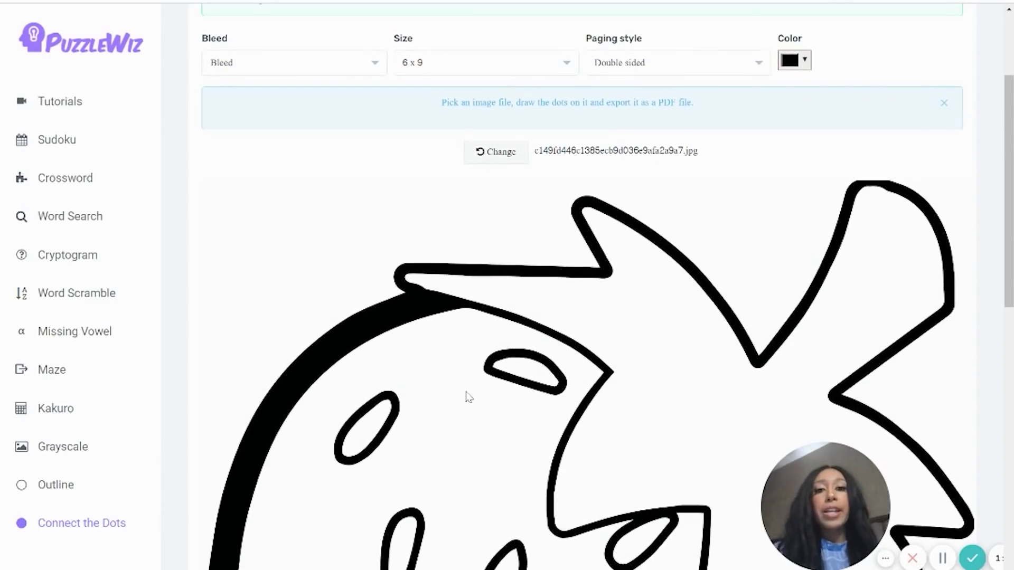
- Change the dot color to a light pink
{"action": "left_click", "coordinate": [794, 60]}
{"action": "left_click", "coordinate": [838, 93]}
{"action": "left_click", "coordinate": [822, 92]}
{"action": "left_click", "coordinate": [819, 79]}
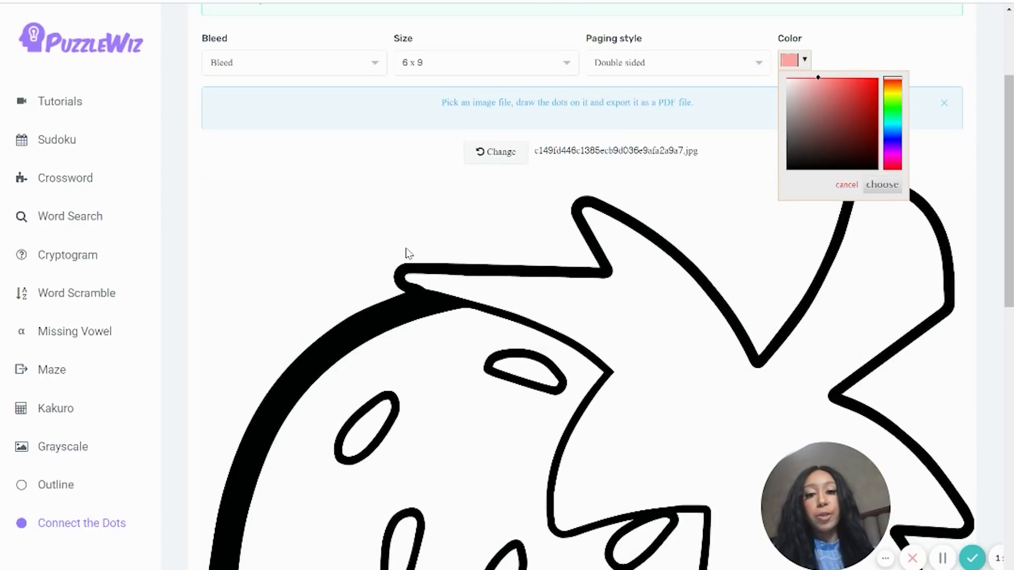
- Place dots 1 to 15 along the upper outline of the strawberry's leaves and around its stem
{"action": "left_click", "coordinate": [410, 298]}
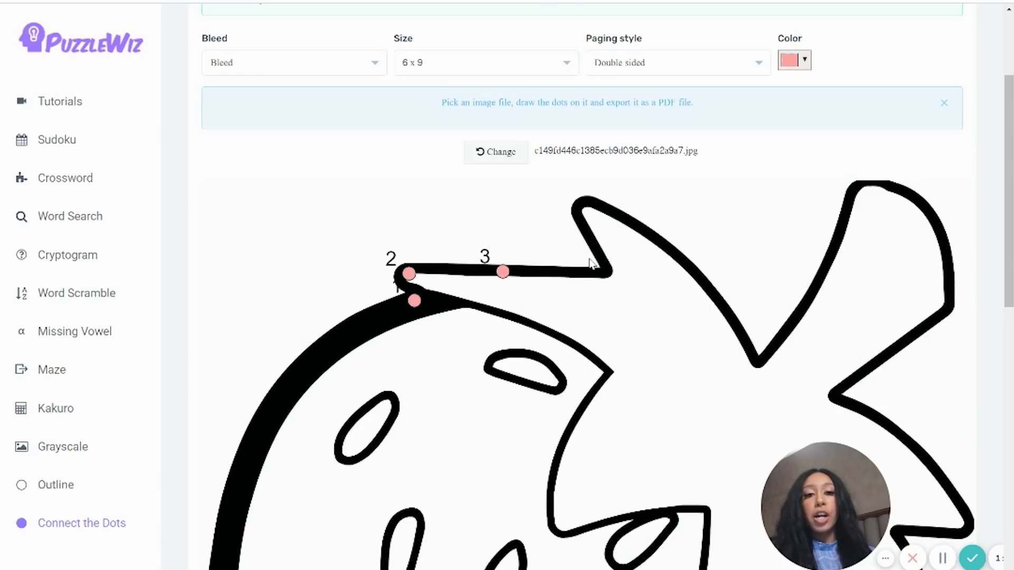
{"action": "left_click", "coordinate": [608, 276]}
{"action": "left_click", "coordinate": [587, 212]}
{"action": "left_click", "coordinate": [679, 245]}
{"action": "left_click", "coordinate": [729, 308]}
{"action": "left_click", "coordinate": [771, 366]}
{"action": "left_click", "coordinate": [820, 291]}
{"action": "left_click", "coordinate": [860, 197]}
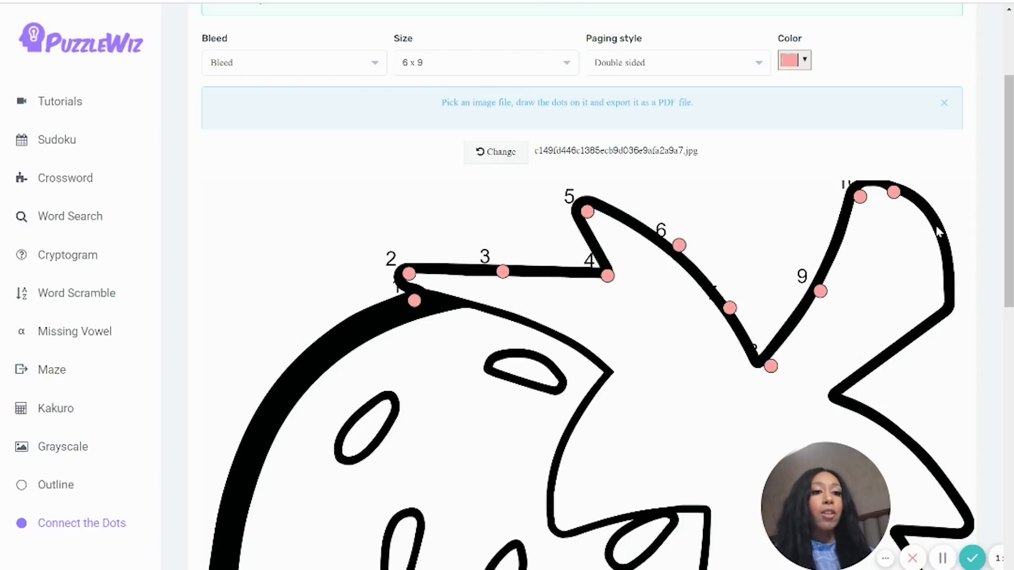
{"action": "left_click", "coordinate": [946, 246]}
{"action": "left_click", "coordinate": [959, 312]}
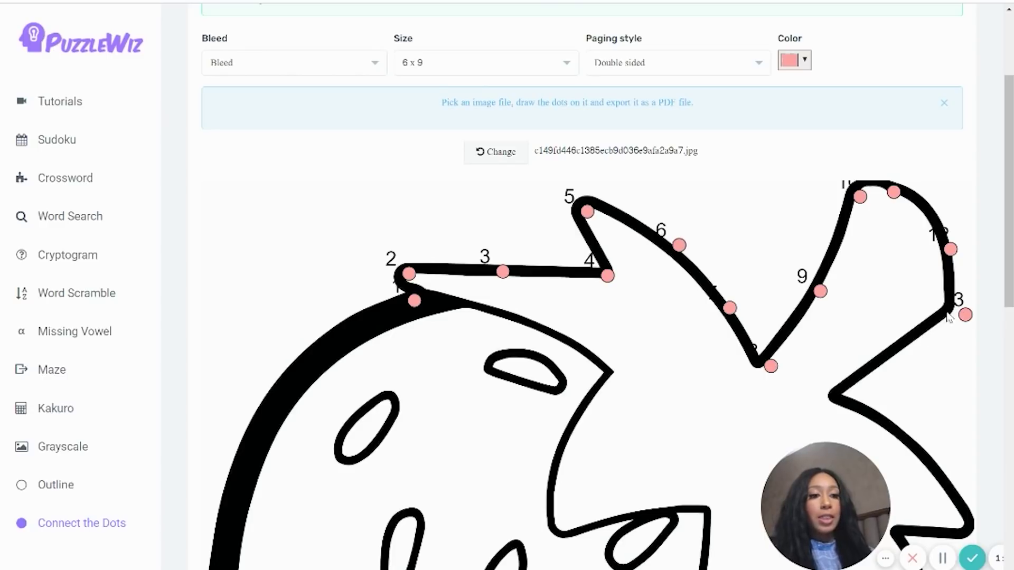
{"action": "left_click", "coordinate": [904, 348]}
{"action": "left_click", "coordinate": [840, 403]}
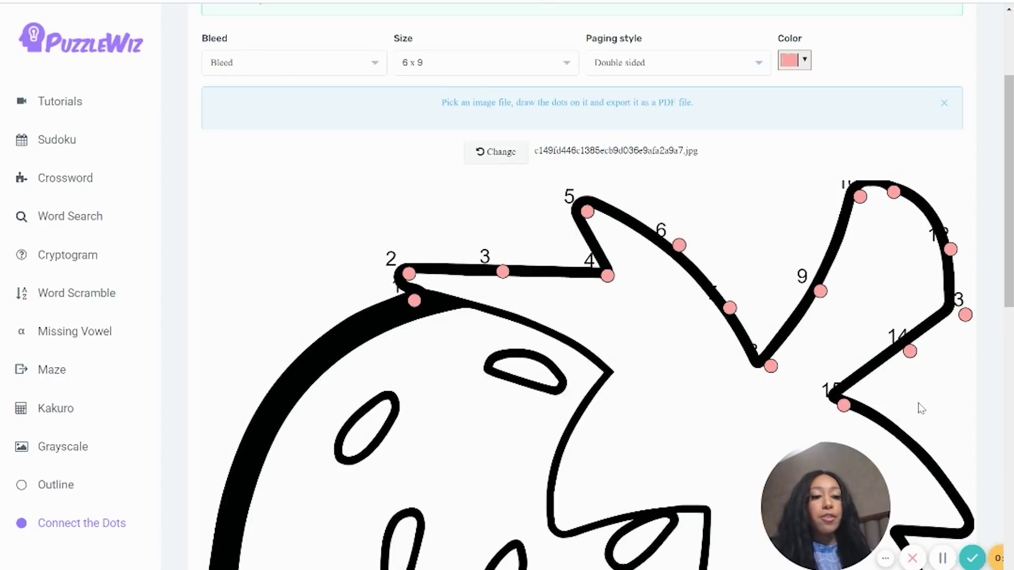
- Continue with dots 16 to 27 around the rightmost leaf and back along the lower leaf edges
{"action": "scroll", "coordinate": [936, 272], "scroll_direction": "down", "scroll_amount": 4}
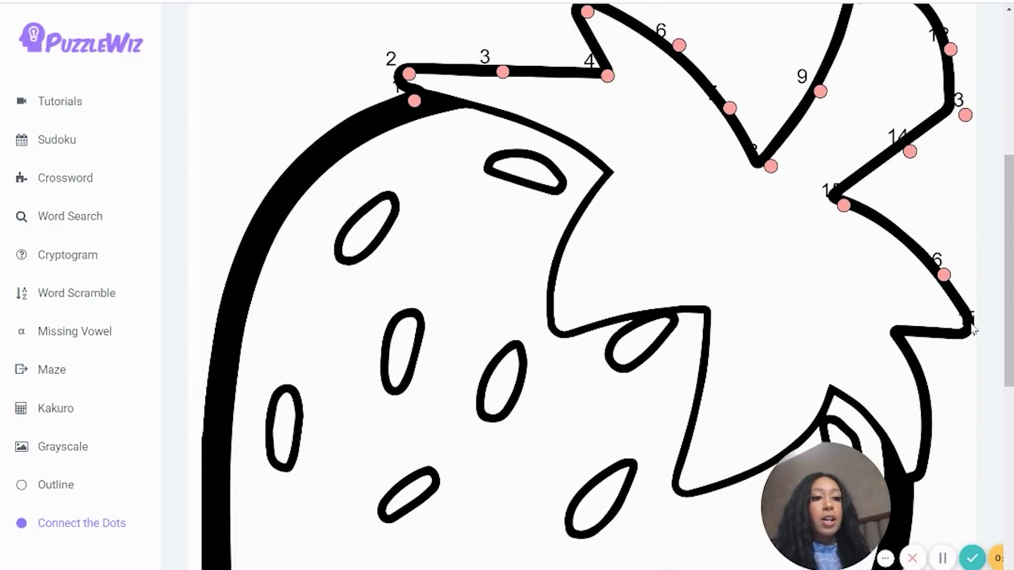
{"action": "scroll", "coordinate": [950, 275], "scroll_direction": "down", "scroll_amount": 3}
{"action": "left_click", "coordinate": [904, 193]}
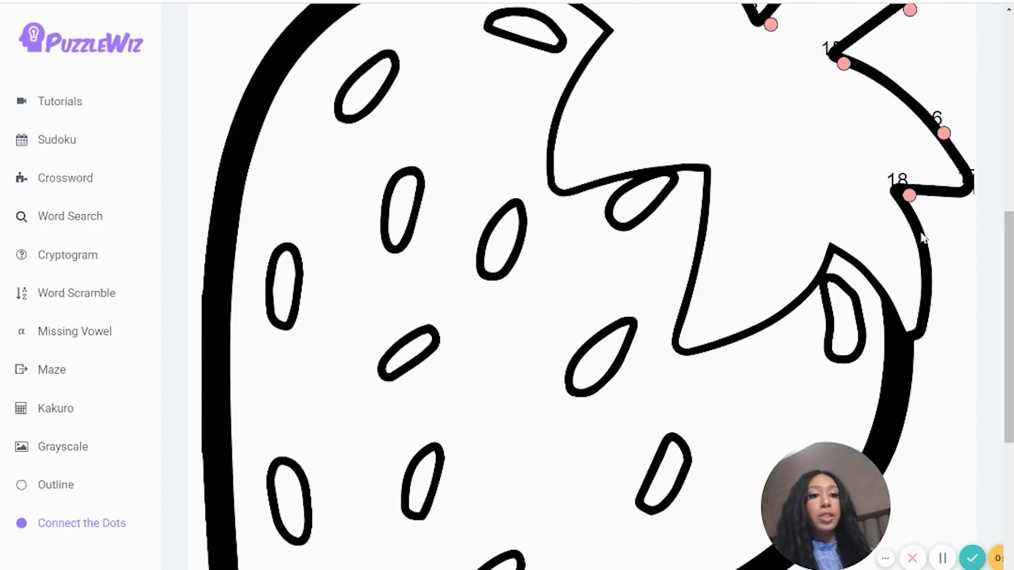
{"action": "left_click", "coordinate": [931, 296]}
{"action": "left_click", "coordinate": [920, 345]}
{"action": "left_click", "coordinate": [839, 254]}
{"action": "left_click", "coordinate": [777, 321]}
{"action": "left_click", "coordinate": [686, 351]}
{"action": "left_click", "coordinate": [711, 185]}
{"action": "left_click", "coordinate": [565, 190]}
{"action": "scroll", "coordinate": [565, 191], "scroll_direction": "up", "scroll_amount": 3}
{"action": "left_click", "coordinate": [608, 188]}
{"action": "left_click", "coordinate": [527, 133]}
- Place the remaining dots up to 43 around the strawberry's body, down its left side, along the bottom and up the right
{"action": "left_click", "coordinate": [243, 313]}
{"action": "scroll", "coordinate": [243, 314], "scroll_direction": "down", "scroll_amount": 6}
{"action": "left_click", "coordinate": [213, 174]}
{"action": "left_click", "coordinate": [233, 64]}
{"action": "left_click_drag", "start_coordinate": [242, 70], "coordinate": [221, 221]}
{"action": "left_click_drag", "start_coordinate": [223, 179], "coordinate": [235, 70]}
{"action": "left_click", "coordinate": [221, 297]}
{"action": "left_click", "coordinate": [222, 427]}
{"action": "left_click", "coordinate": [252, 513]}
{"action": "left_click", "coordinate": [330, 557]}
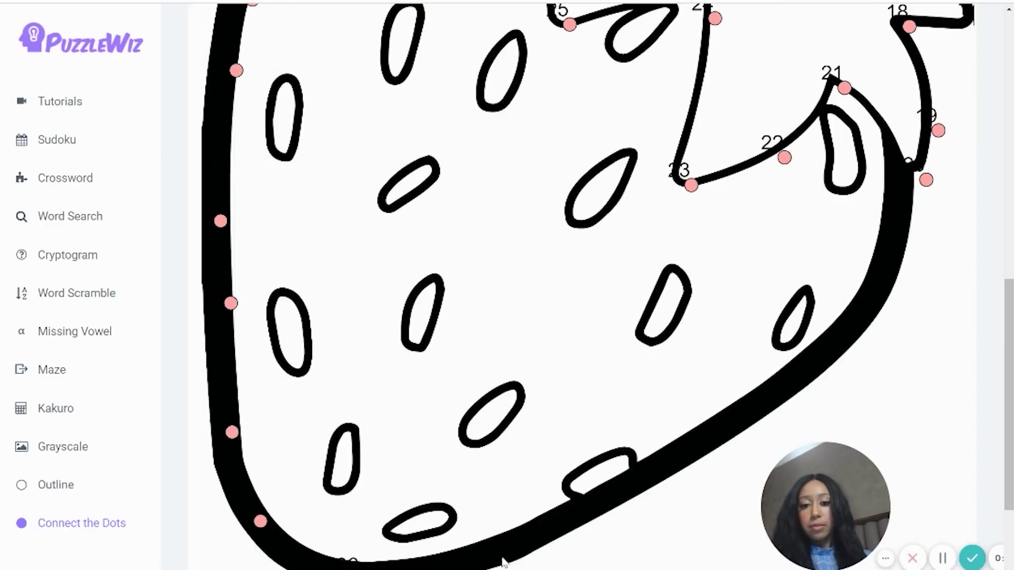
{"action": "left_click", "coordinate": [511, 554]}
{"action": "left_click", "coordinate": [611, 497]}
{"action": "left_click", "coordinate": [686, 440]}
{"action": "left_click", "coordinate": [794, 361]}
- Review the dotted strawberry, generate the connect-the-dots PDF and open the generated document
{"action": "scroll", "coordinate": [902, 171], "scroll_direction": "up", "scroll_amount": 12}
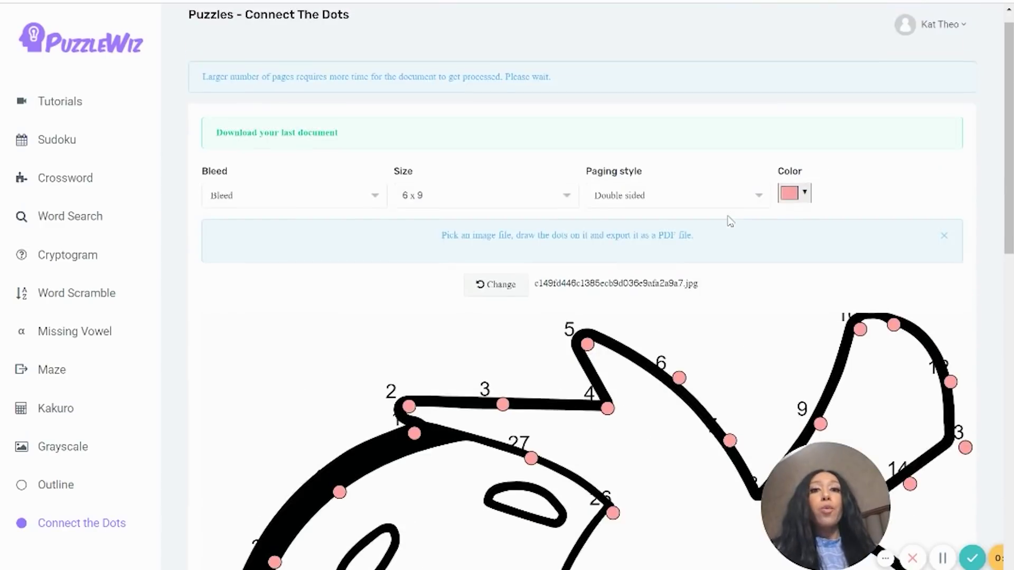
{"action": "scroll", "coordinate": [728, 221], "scroll_direction": "down", "scroll_amount": 15}
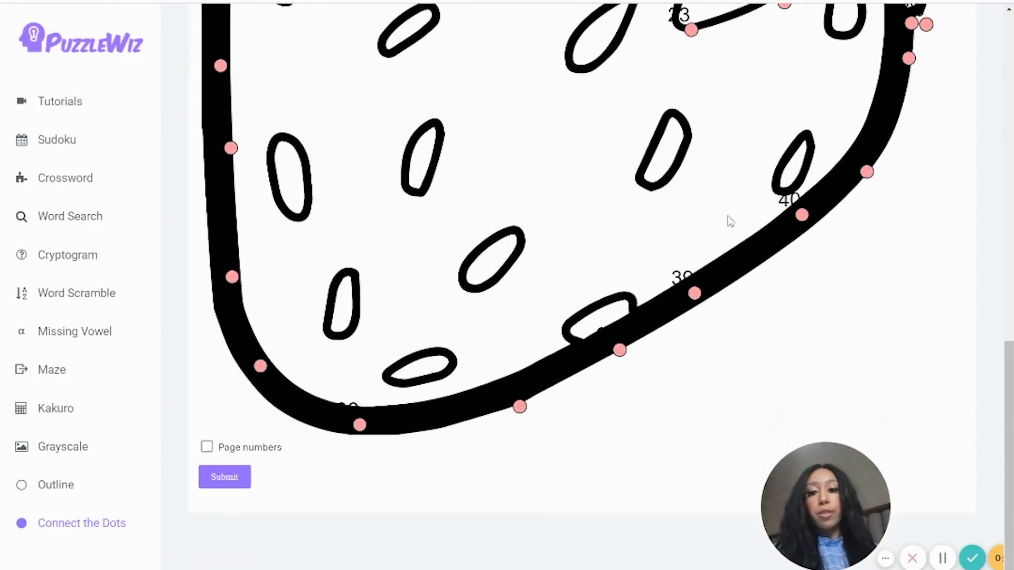
{"action": "left_click", "coordinate": [206, 446]}
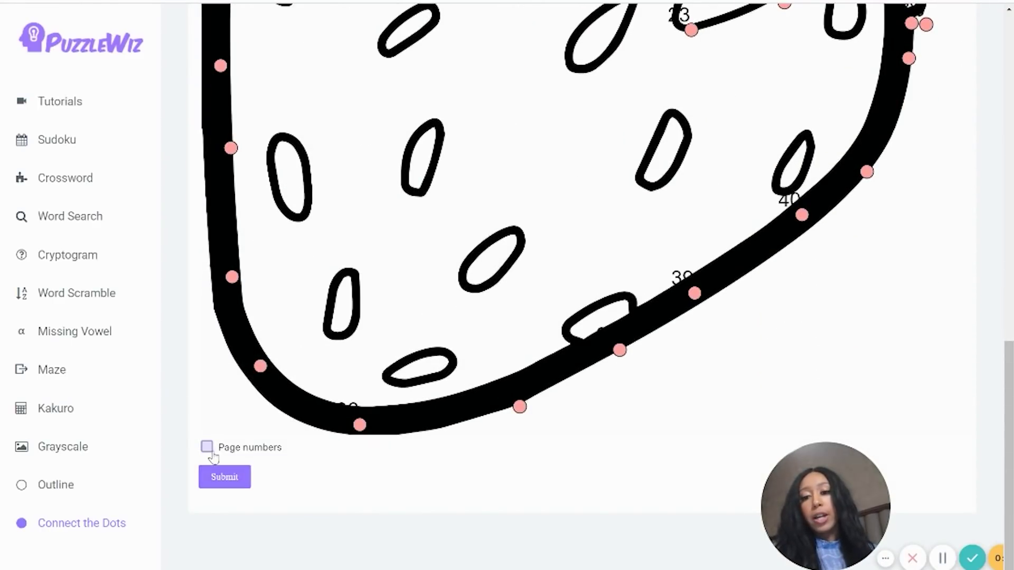
{"action": "left_click", "coordinate": [232, 477]}
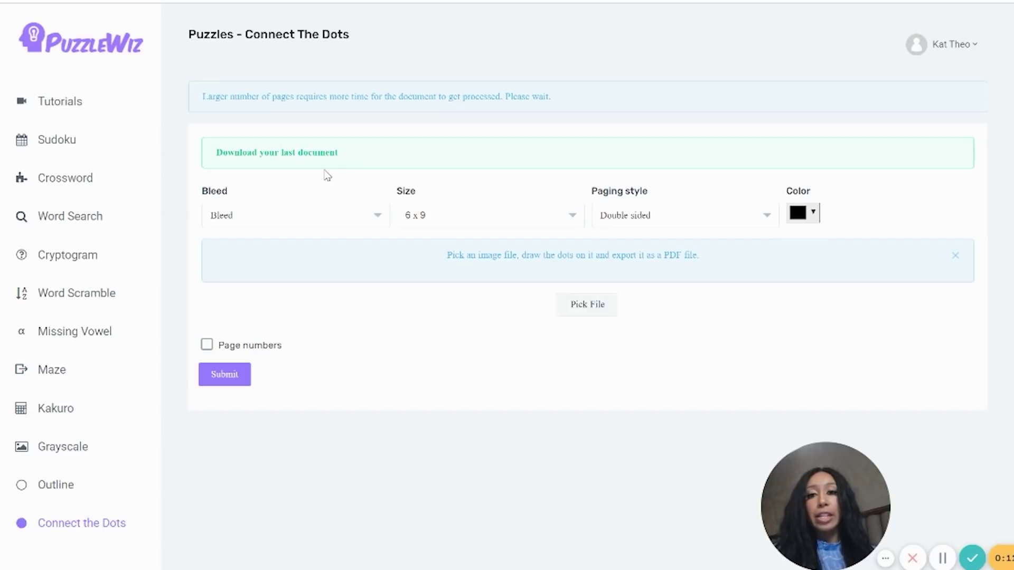
{"action": "left_click", "coordinate": [313, 155]}
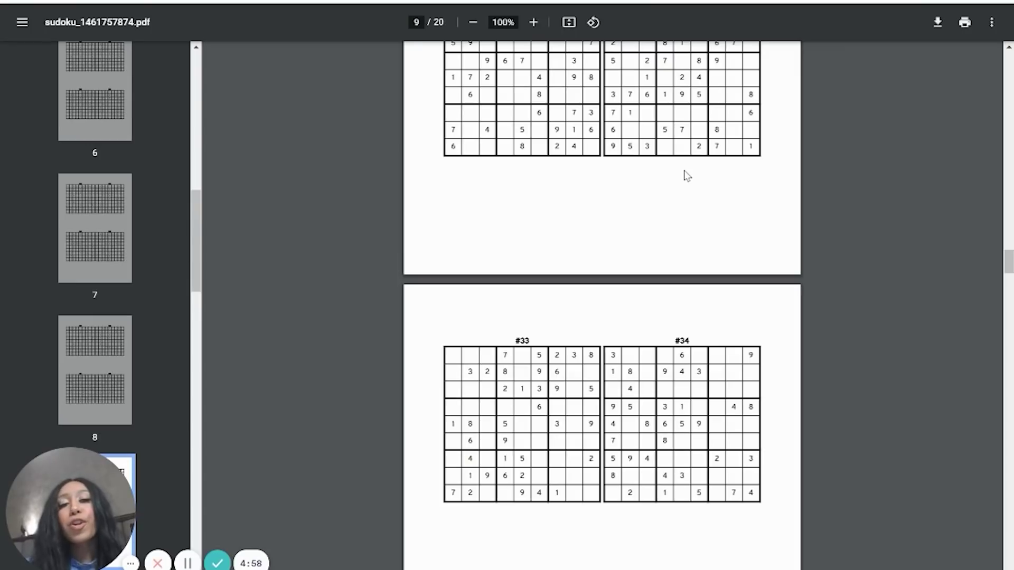
{"action": "scroll", "coordinate": [683, 174], "scroll_direction": "down", "scroll_amount": 3}
{"action": "scroll", "coordinate": [684, 174], "scroll_direction": "up", "scroll_amount": 2}
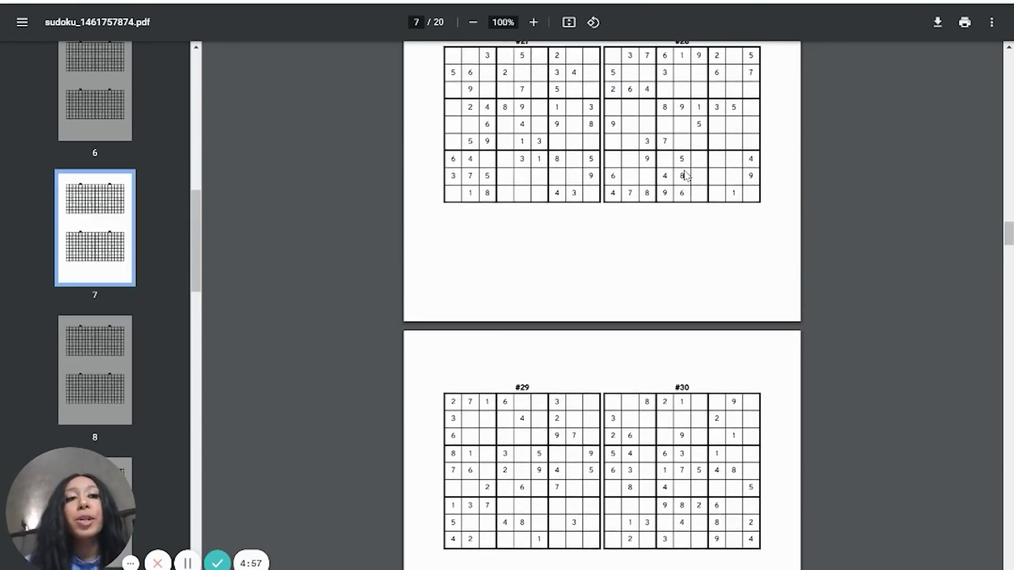
{"action": "scroll", "coordinate": [684, 174], "scroll_direction": "up", "scroll_amount": 15}
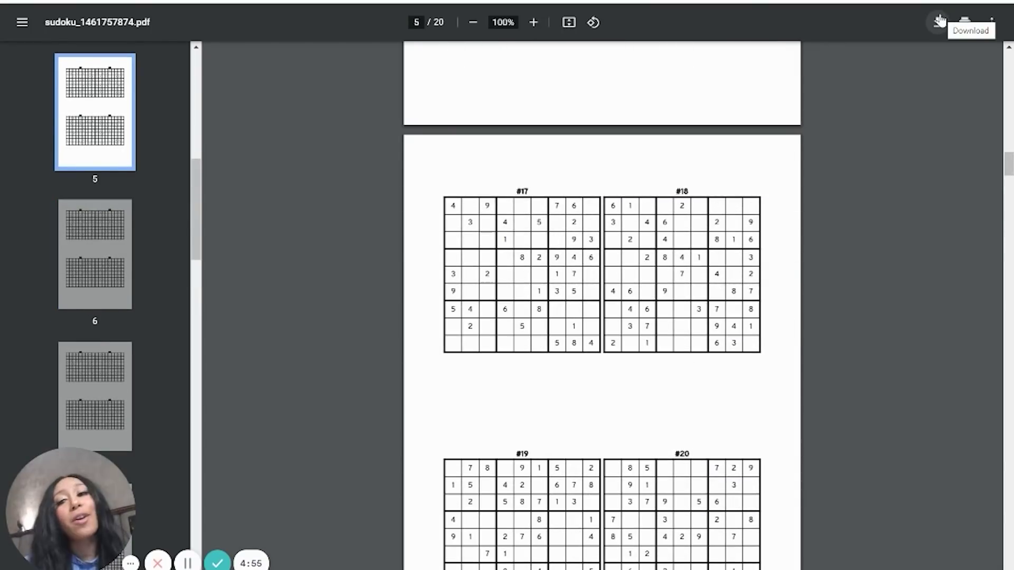
{"action": "left_click", "coordinate": [939, 21]}
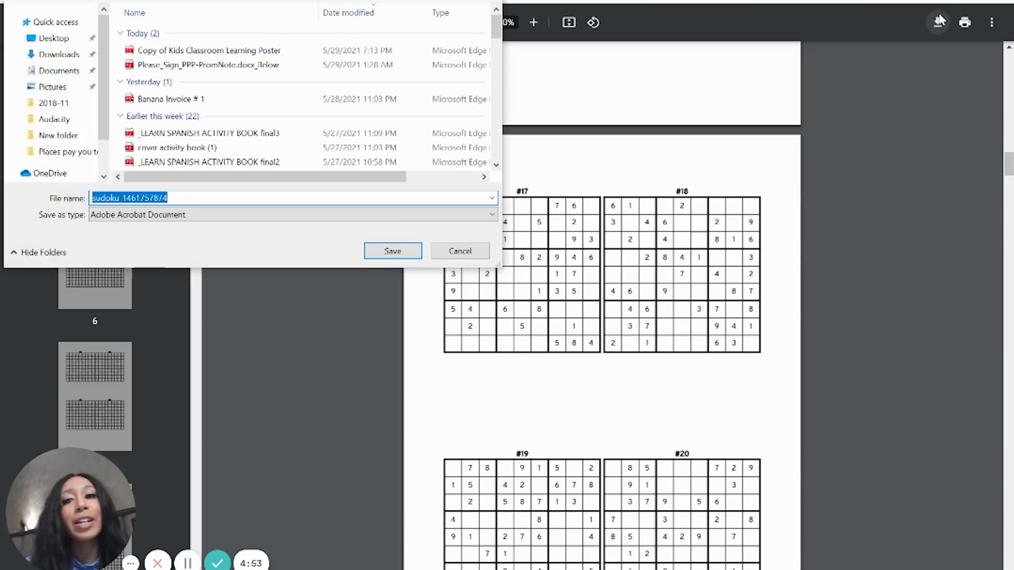
{"action": "left_click", "coordinate": [395, 253]}
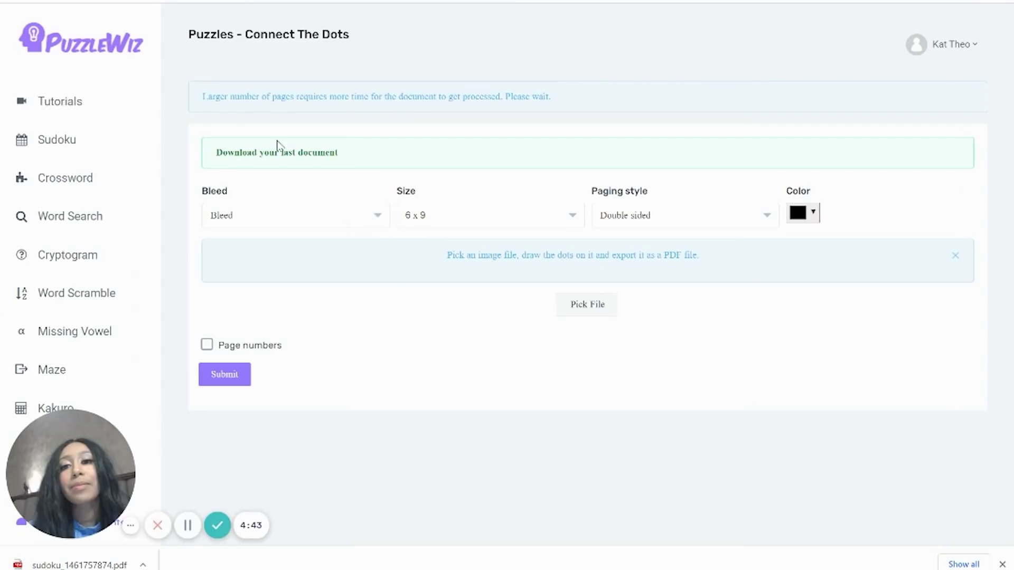
- Open the last connect-the-dots document and download the PDF under its suggested file name
{"action": "left_click", "coordinate": [275, 152]}
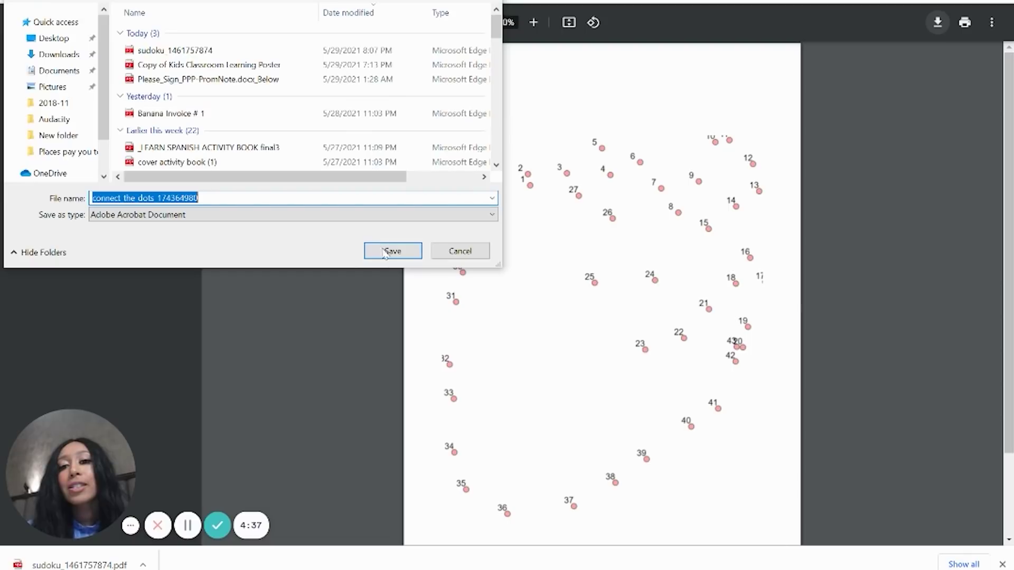
{"action": "left_click", "coordinate": [391, 251]}
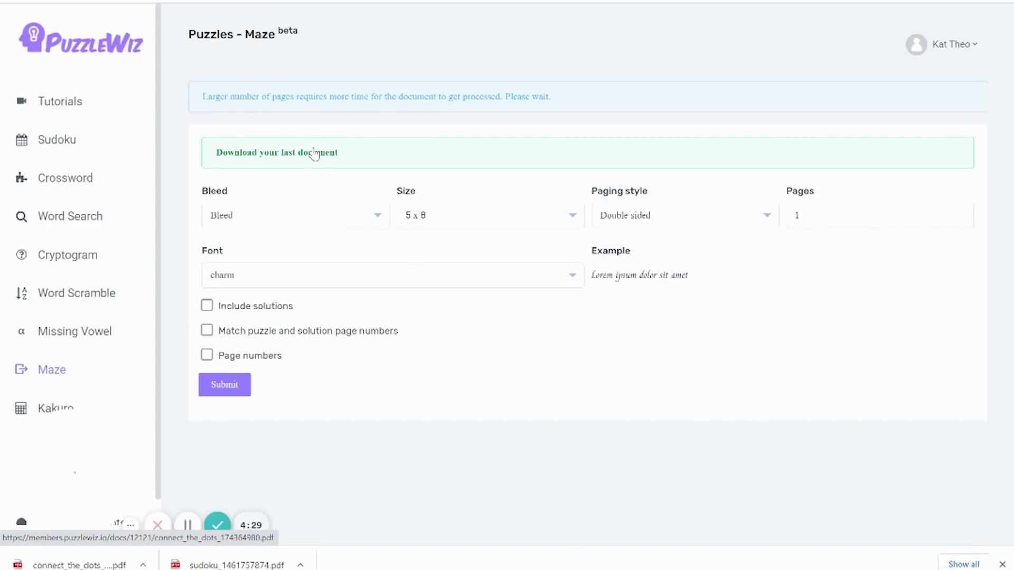
{"action": "left_click", "coordinate": [315, 153]}
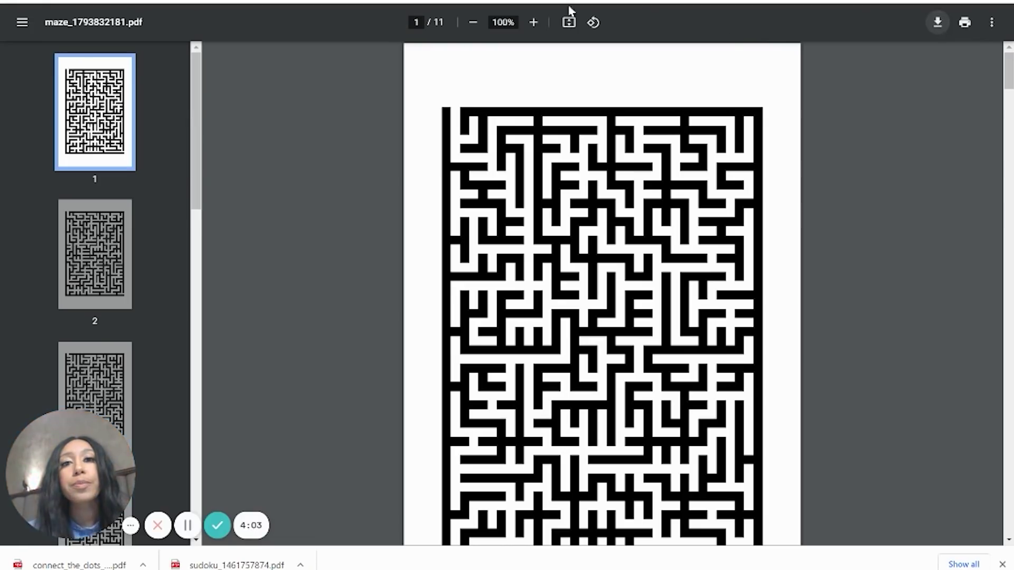
{"action": "left_click", "coordinate": [937, 22]}
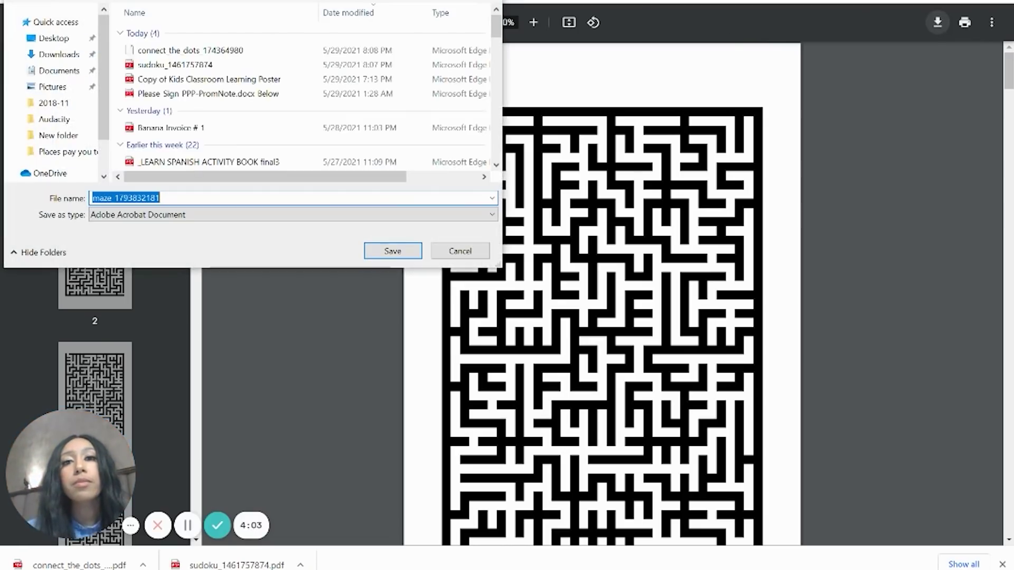
{"action": "left_click", "coordinate": [393, 251]}
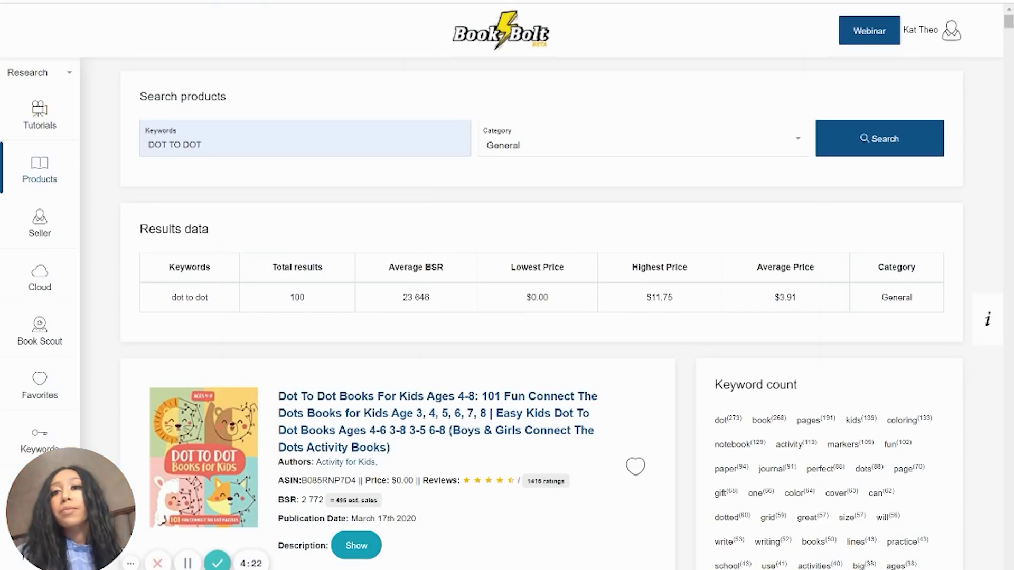
- Go to bookbolt.io and set the interior size to 6 x 9 with no bleed in Interior Generator Pro
{"action": "type", "text": "bookbolt.io"}
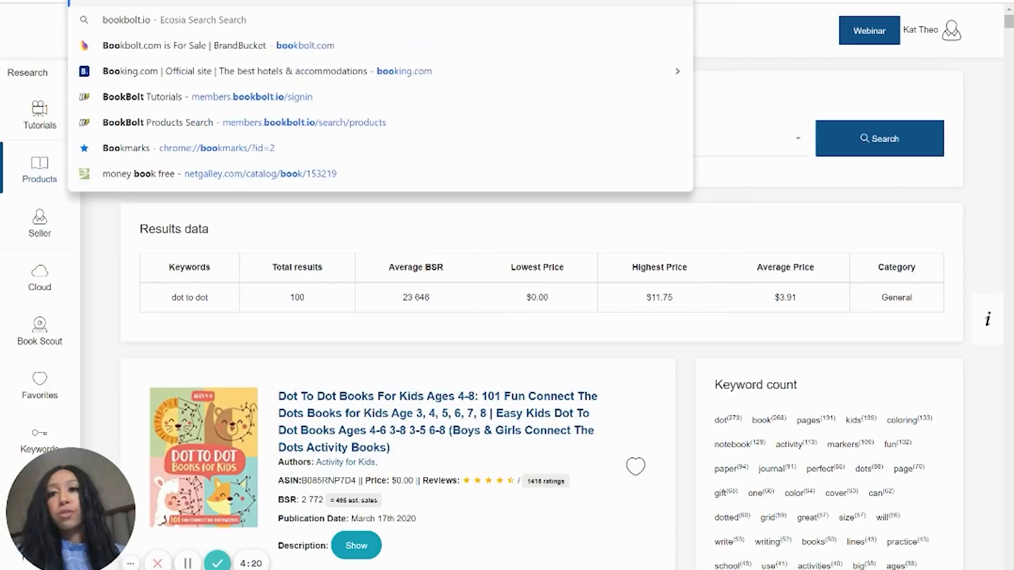
{"action": "key", "text": "Return"}
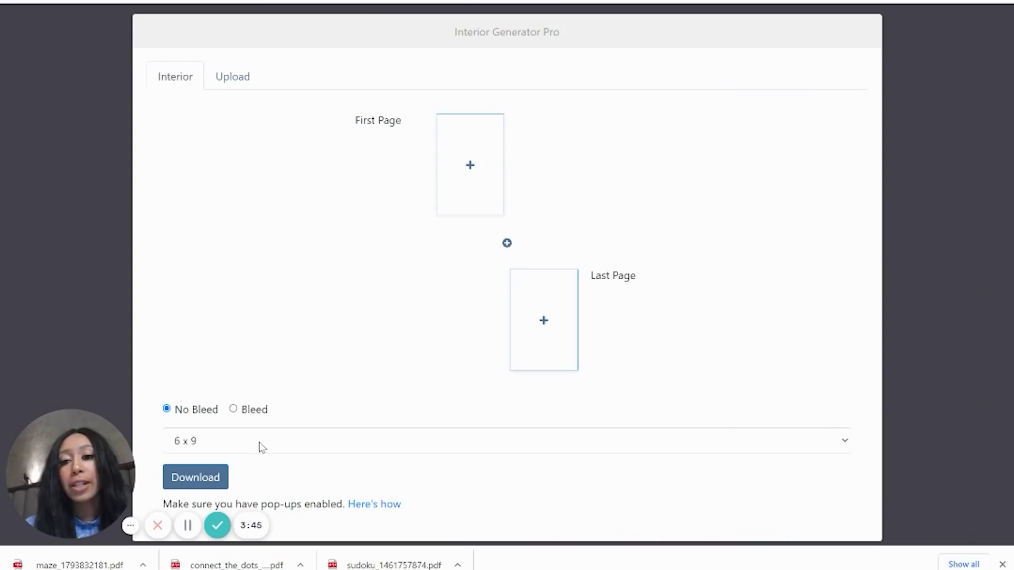
{"action": "left_click", "coordinate": [261, 448]}
{"action": "left_click", "coordinate": [261, 448]}
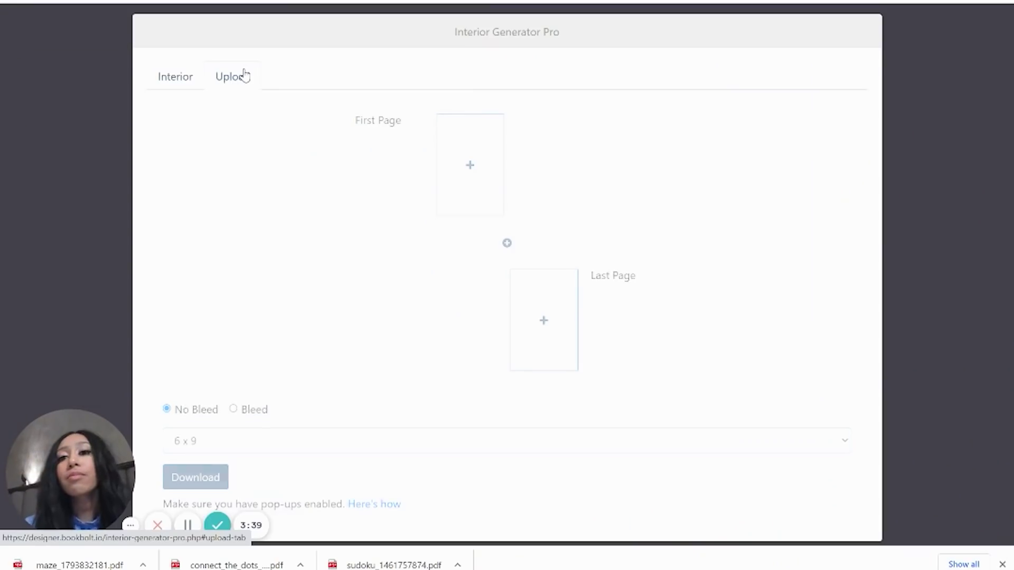
- Upload the downloaded maze, connect-the-dots and sudoku PDFs to Interior Generator Pro
{"action": "left_click", "coordinate": [202, 120]}
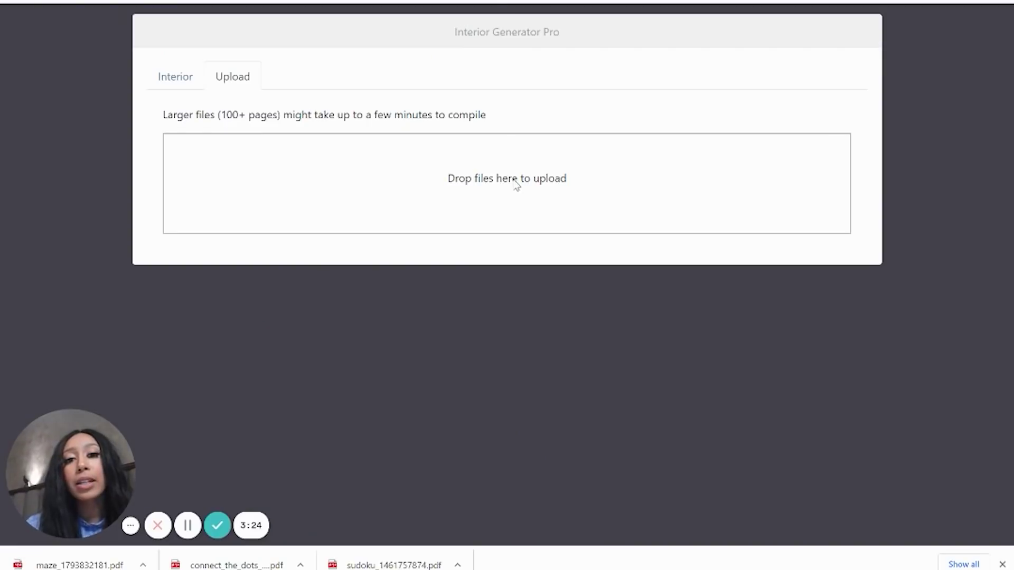
{"action": "left_click", "coordinate": [516, 184]}
{"action": "left_click_drag", "start_coordinate": [120, 51], "coordinate": [208, 79]}
{"action": "left_click", "coordinate": [382, 252]}
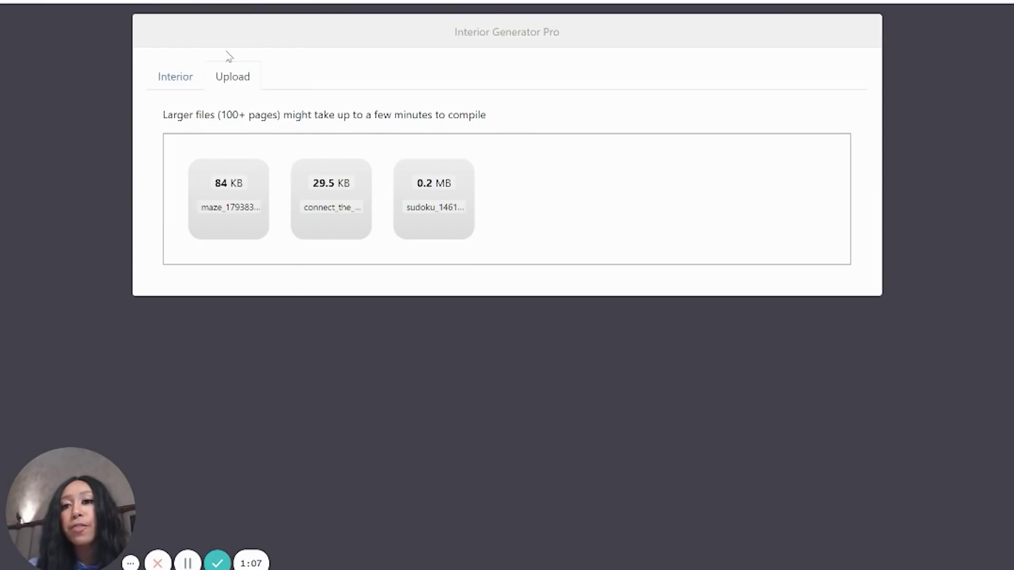
- Fill the first page and page 2 of the interior with sudoku sheets and page 3 with a maze
{"action": "left_click", "coordinate": [176, 78]}
{"action": "left_click", "coordinate": [467, 181]}
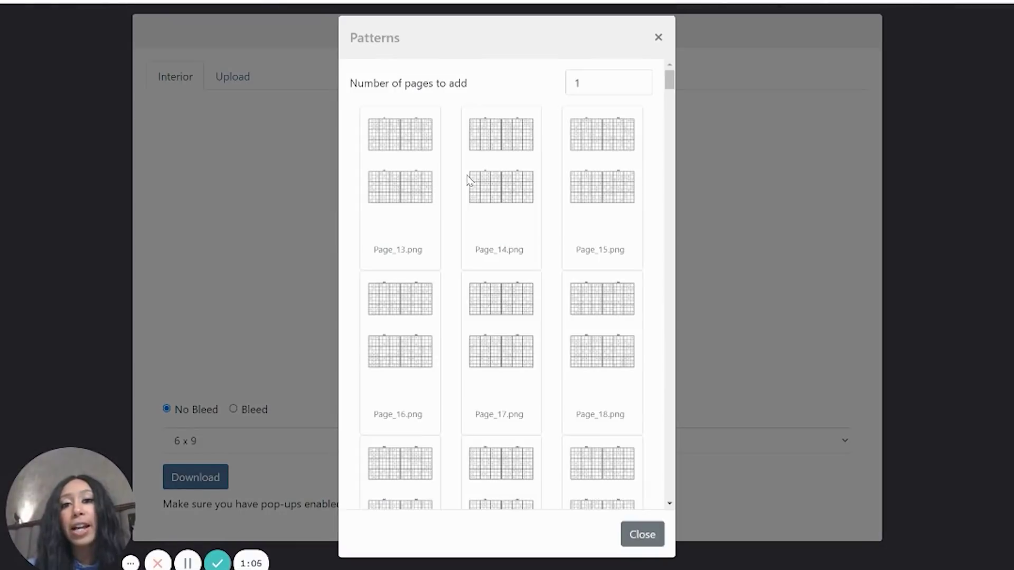
{"action": "left_click", "coordinate": [420, 162]}
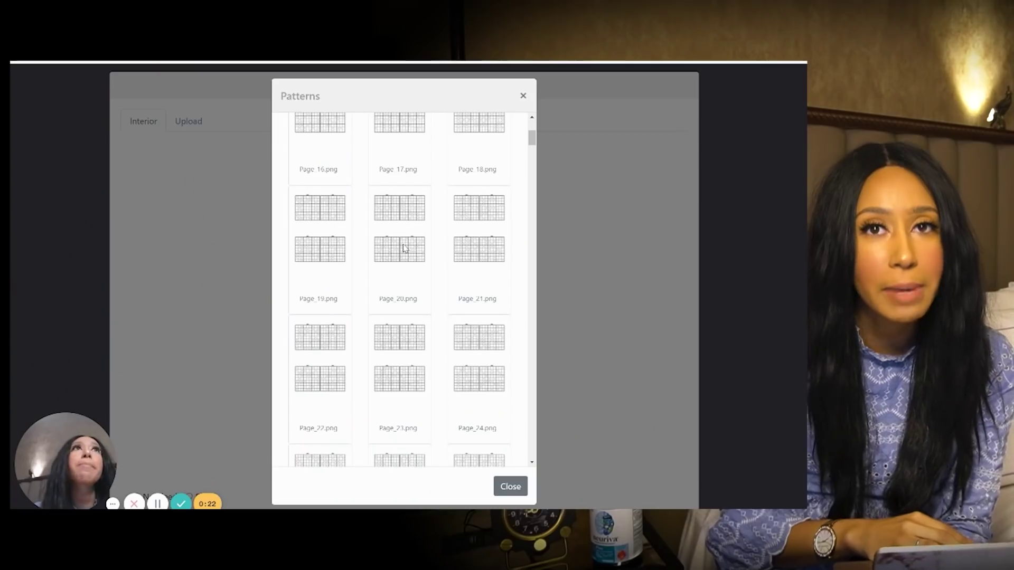
{"action": "scroll", "coordinate": [405, 249], "scroll_direction": "down", "scroll_amount": 5}
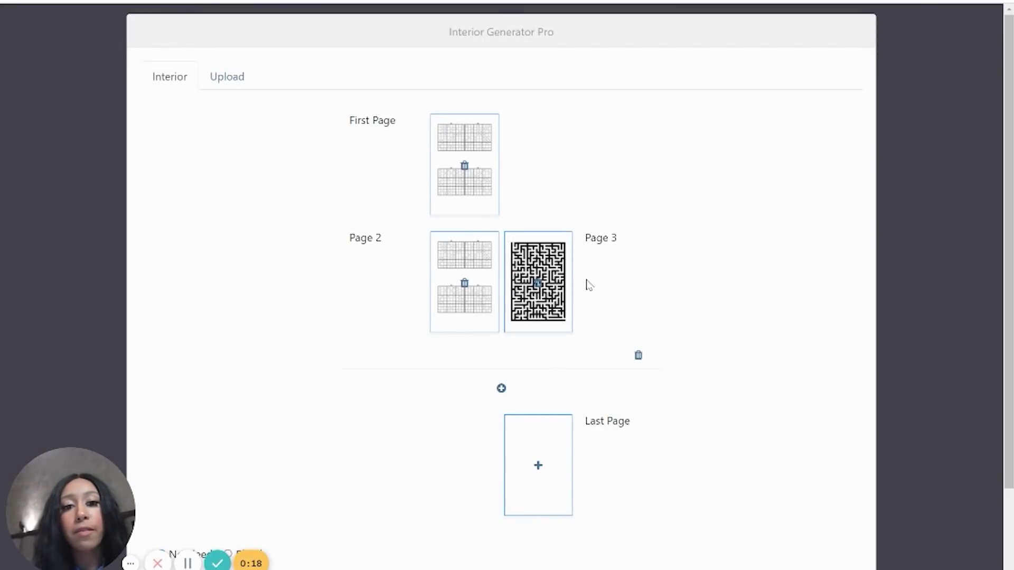
- Add pages 4 and 5 to the interior and fill them with a lined page and the connect-the-dots strawberry
{"action": "left_click", "coordinate": [501, 389]}
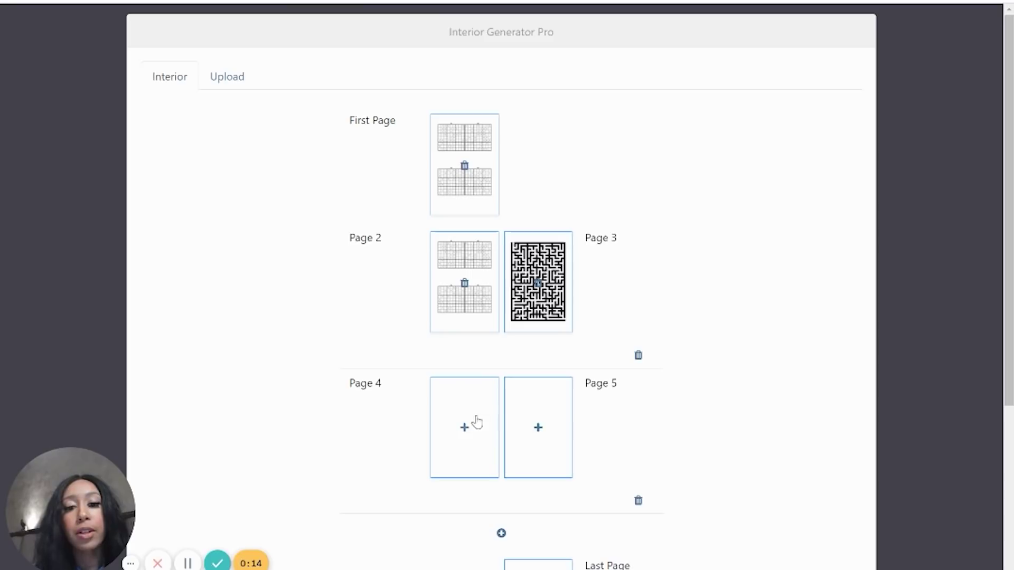
{"action": "left_click", "coordinate": [465, 441]}
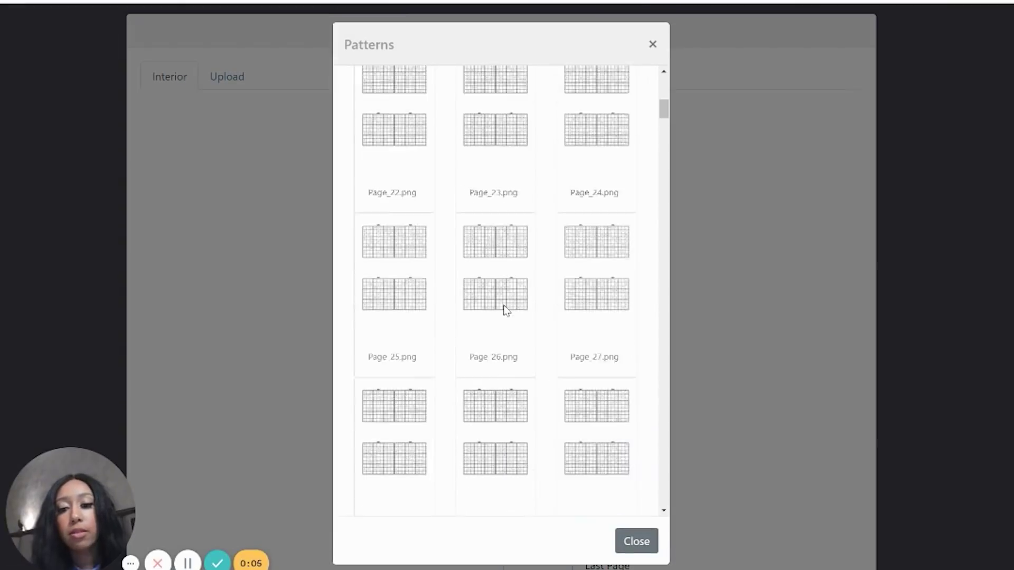
{"action": "scroll", "coordinate": [505, 306], "scroll_direction": "down", "scroll_amount": 10}
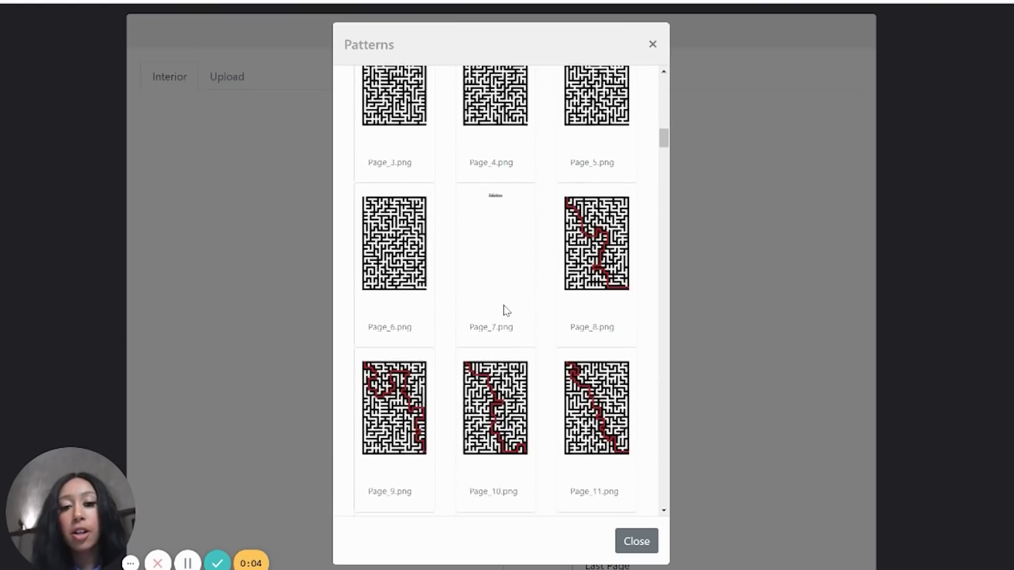
{"action": "scroll", "coordinate": [504, 309], "scroll_direction": "down", "scroll_amount": 3}
{"action": "left_click", "coordinate": [498, 307]}
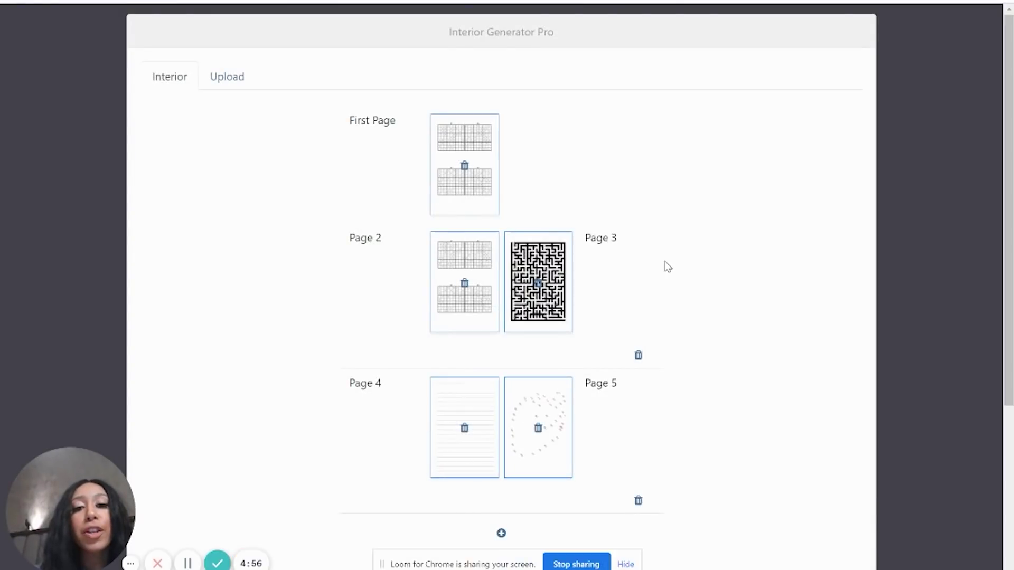
- Download the combined 6 x 9 no-bleed interior as a PDF, open it and look through its pages
{"action": "scroll", "coordinate": [667, 266], "scroll_direction": "down", "scroll_amount": 5}
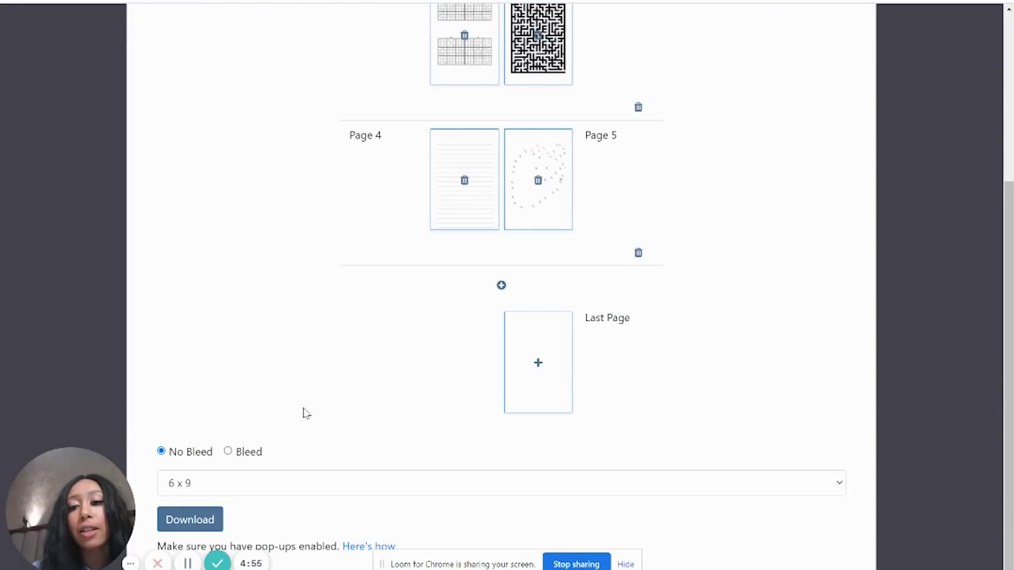
{"action": "left_click", "coordinate": [626, 564]}
{"action": "left_click", "coordinate": [191, 520]}
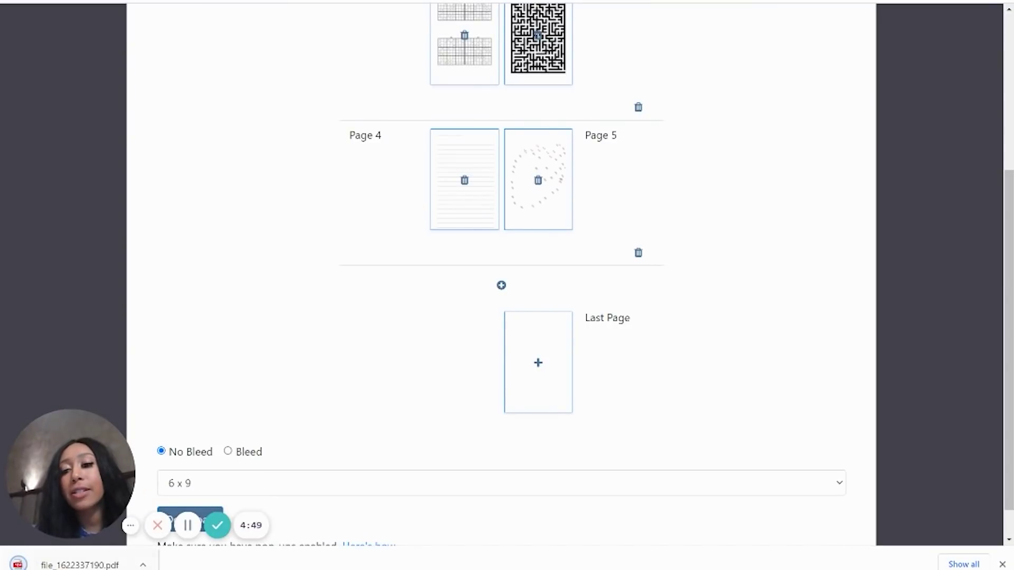
{"action": "left_click", "coordinate": [79, 564]}
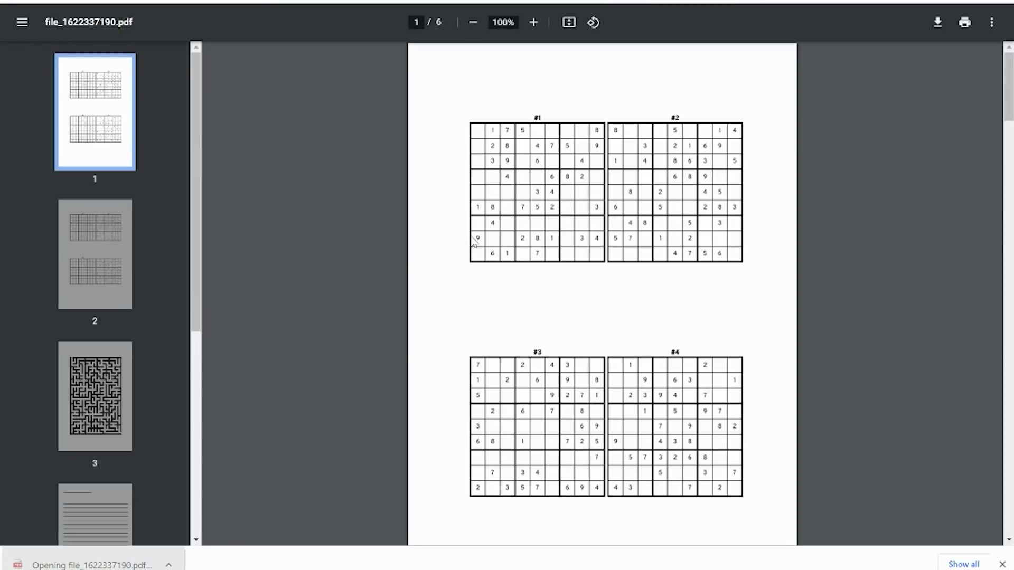
{"action": "scroll", "coordinate": [473, 240], "scroll_direction": "down", "scroll_amount": 20}
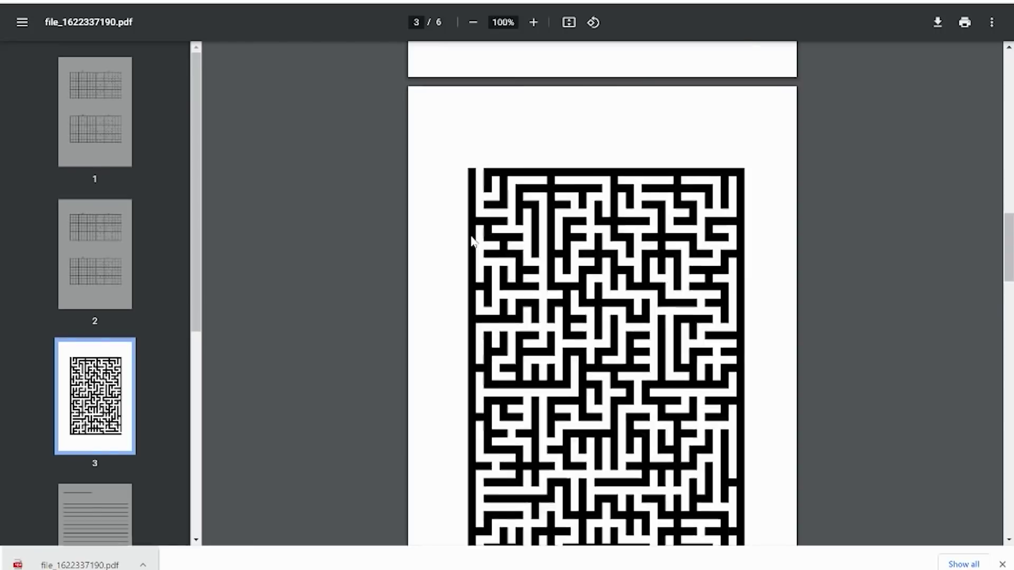
{"action": "scroll", "coordinate": [472, 240], "scroll_direction": "down", "scroll_amount": 8}
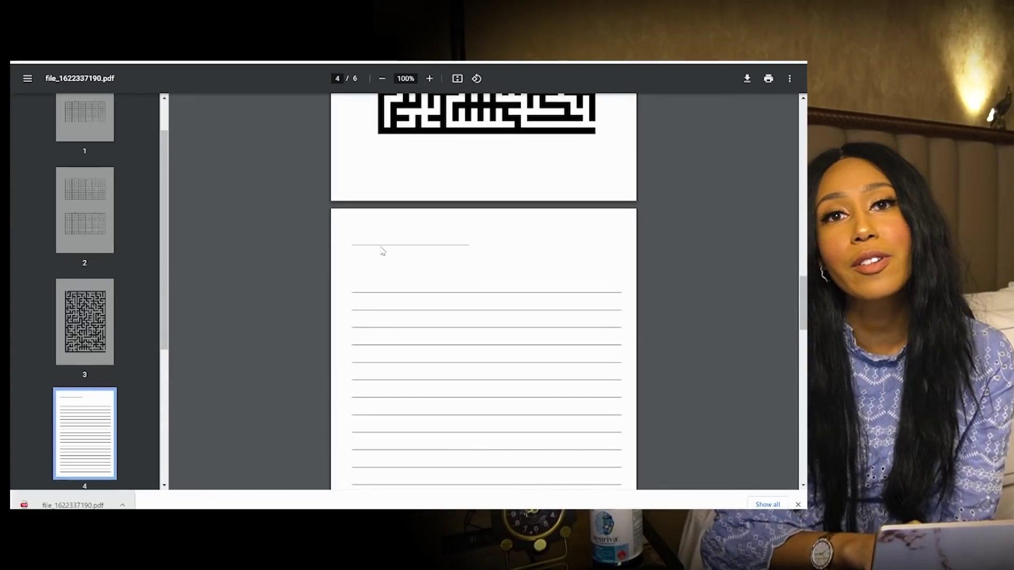
{"action": "scroll", "coordinate": [383, 251], "scroll_direction": "down", "scroll_amount": 1}
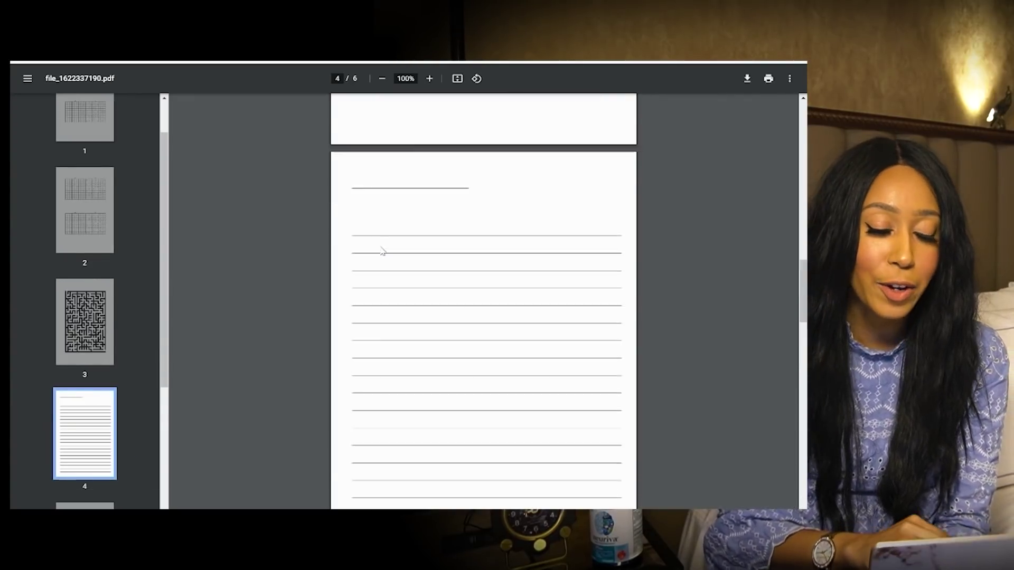
{"action": "scroll", "coordinate": [383, 251], "scroll_direction": "up", "scroll_amount": 20}
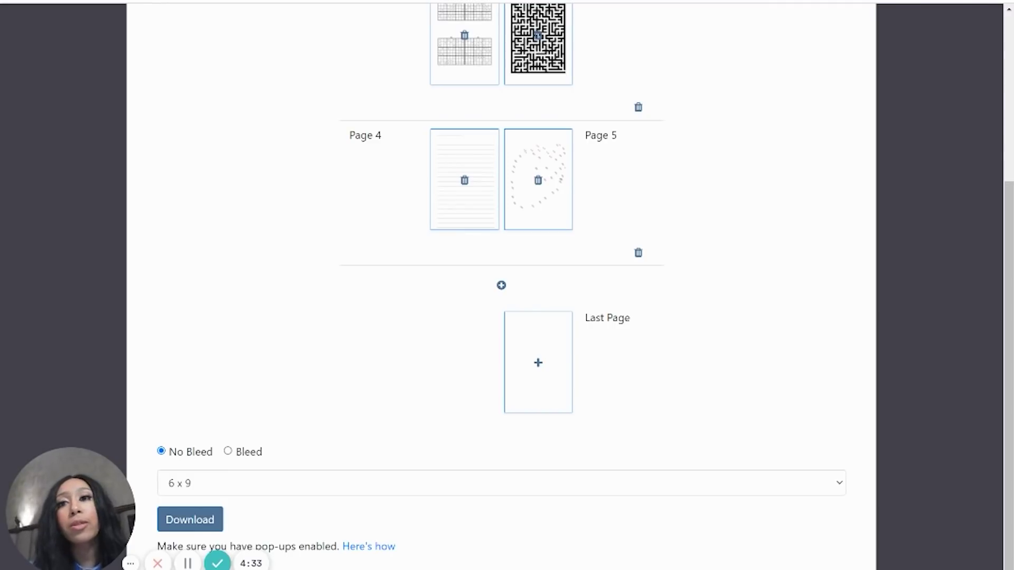
- Return to the Book Bolt site, open BookBolt Designer from the creation tools and log in with the saved credentials
{"action": "type", "text": "book"}
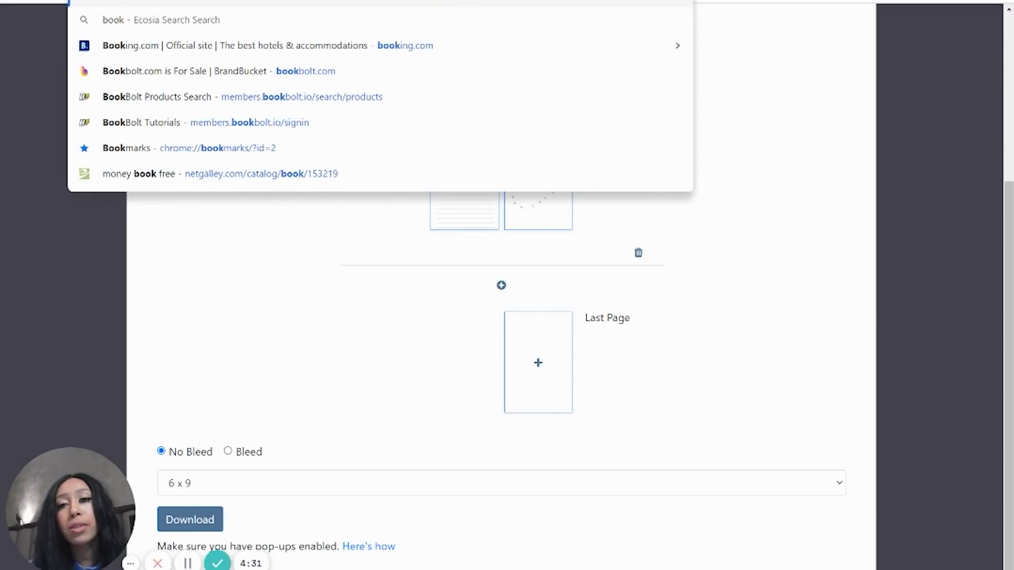
{"action": "key", "text": "Return"}
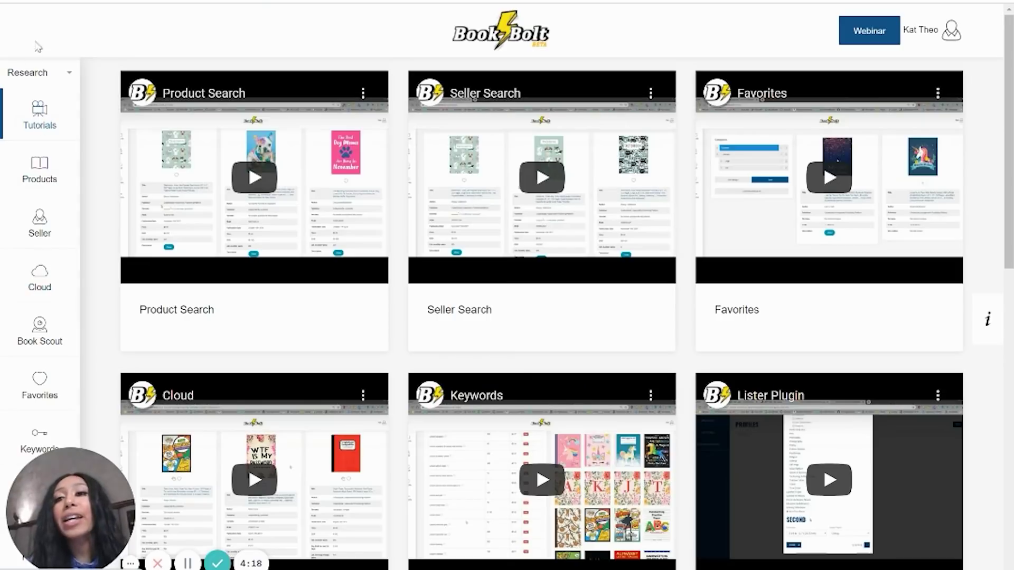
{"action": "left_click", "coordinate": [68, 76]}
{"action": "left_click", "coordinate": [47, 138]}
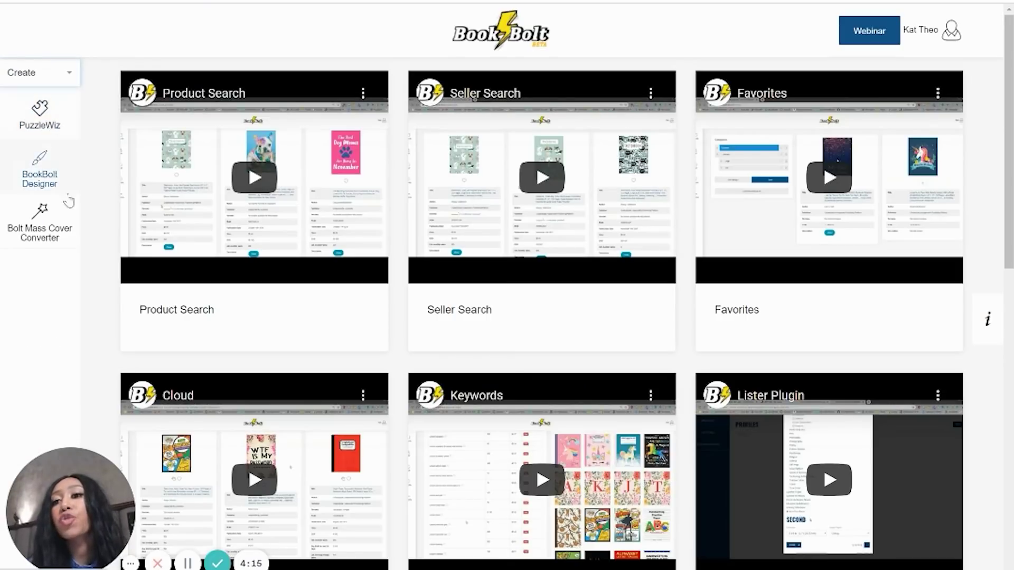
{"action": "left_click", "coordinate": [50, 179]}
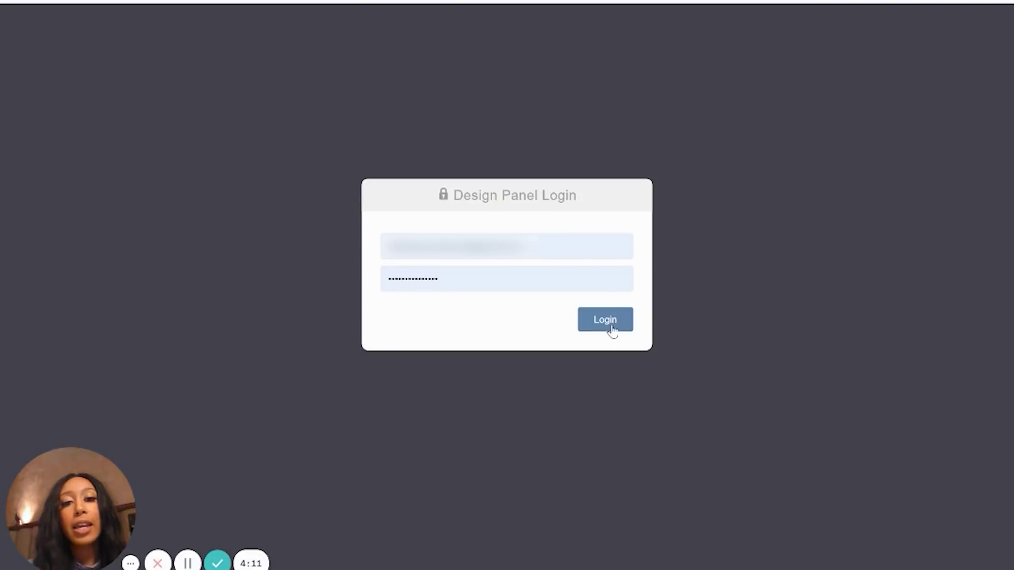
{"action": "left_click", "coordinate": [606, 328]}
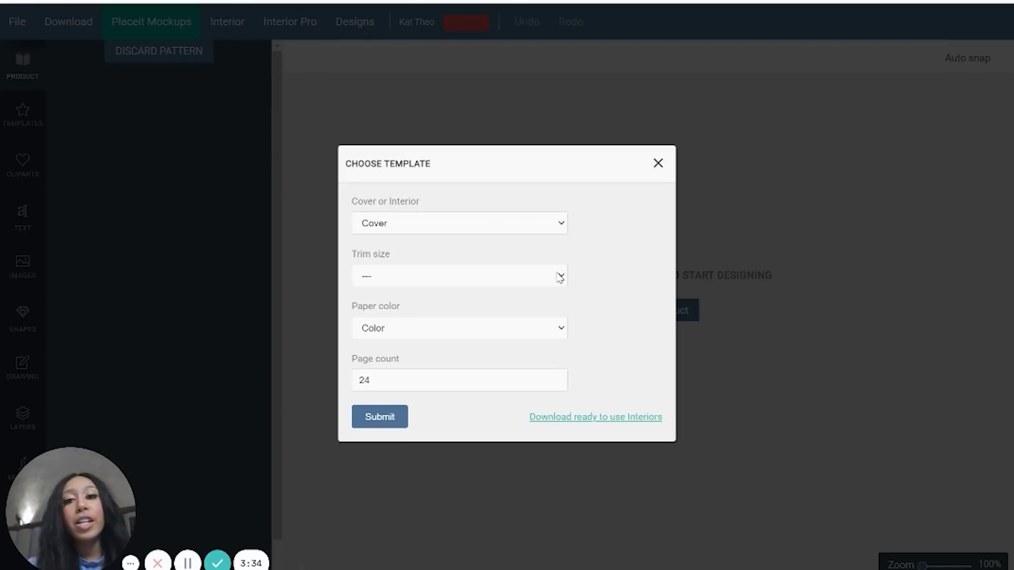
- Create a cover template with a 6 x 9 in trim size, white paper and a page count of 30
{"action": "left_click", "coordinate": [475, 276]}
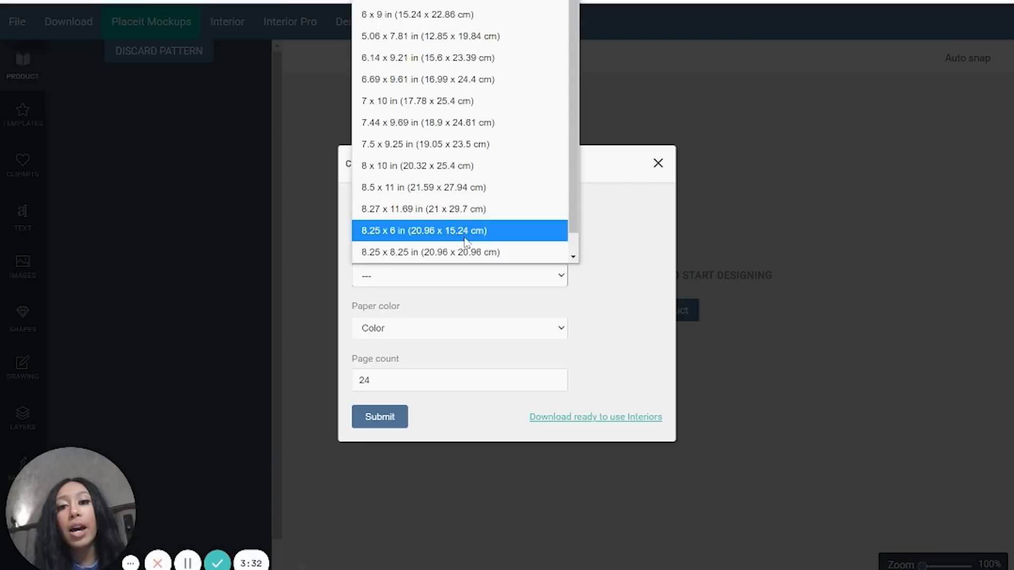
{"action": "scroll", "coordinate": [465, 242], "scroll_direction": "down", "scroll_amount": 1}
{"action": "scroll", "coordinate": [454, 106], "scroll_direction": "up", "scroll_amount": 1}
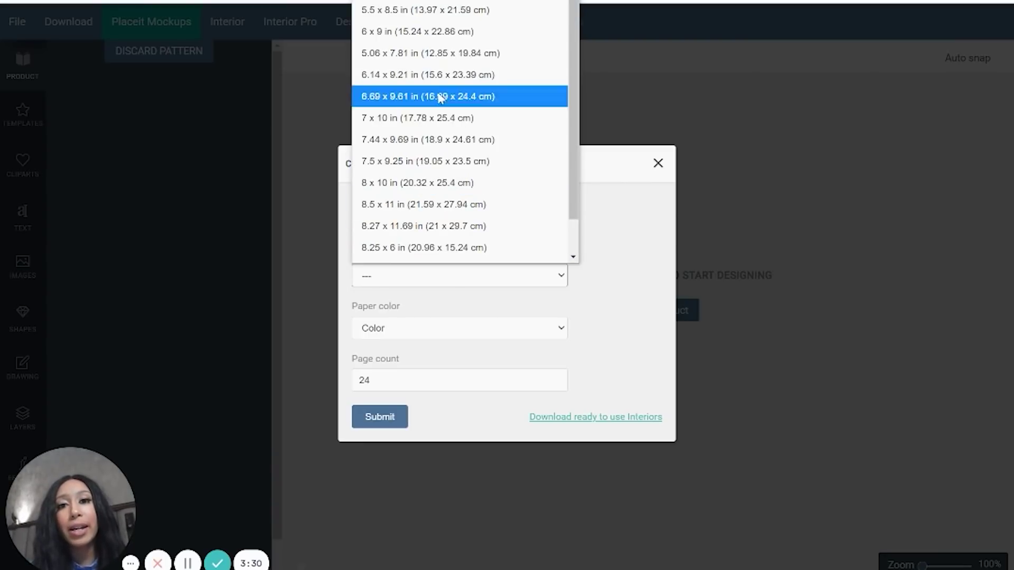
{"action": "left_click", "coordinate": [431, 31]}
{"action": "left_click", "coordinate": [408, 334]}
{"action": "left_click", "coordinate": [398, 372]}
{"action": "left_click", "coordinate": [422, 377]}
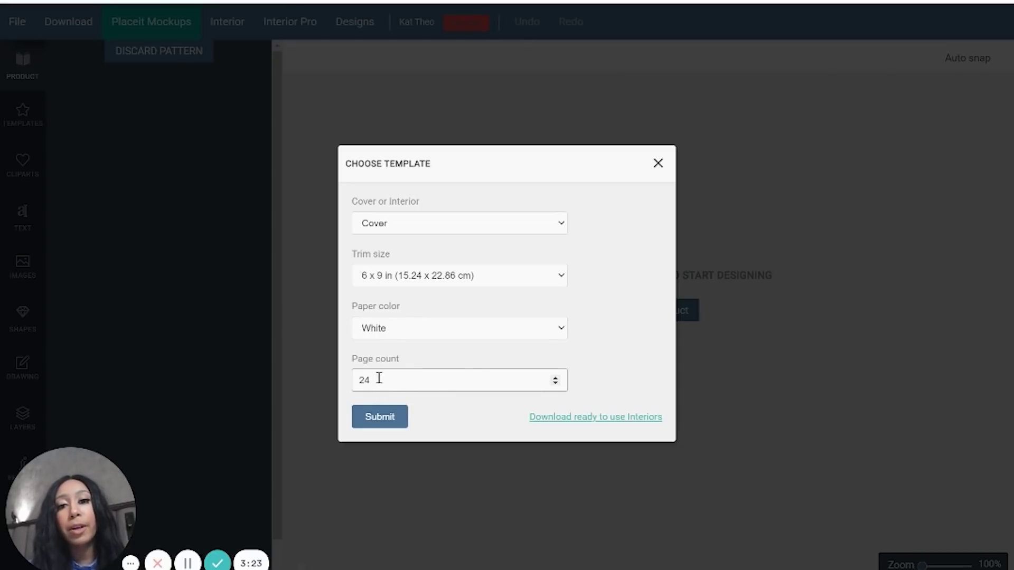
{"action": "left_click", "coordinate": [385, 418]}
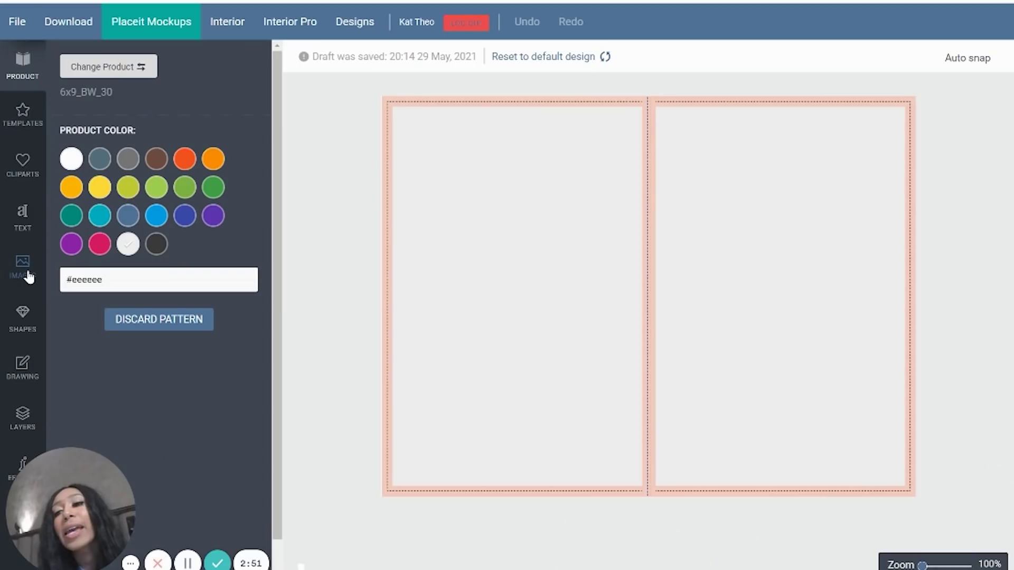
- Add the leaf shape to the cover and repeat it across the whole design as a horizontal bricks pattern
{"action": "left_click", "coordinate": [32, 278]}
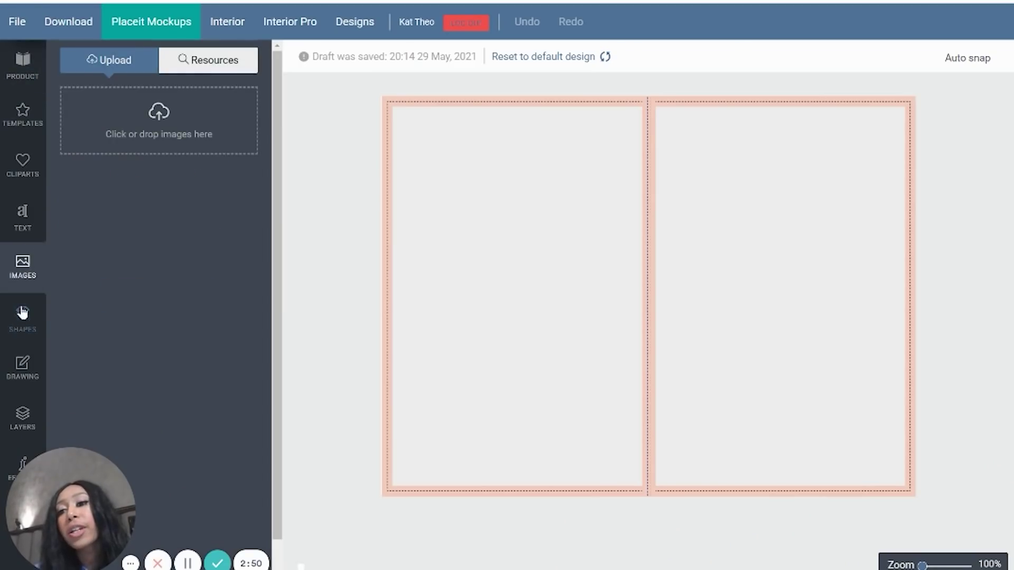
{"action": "left_click", "coordinate": [23, 342]}
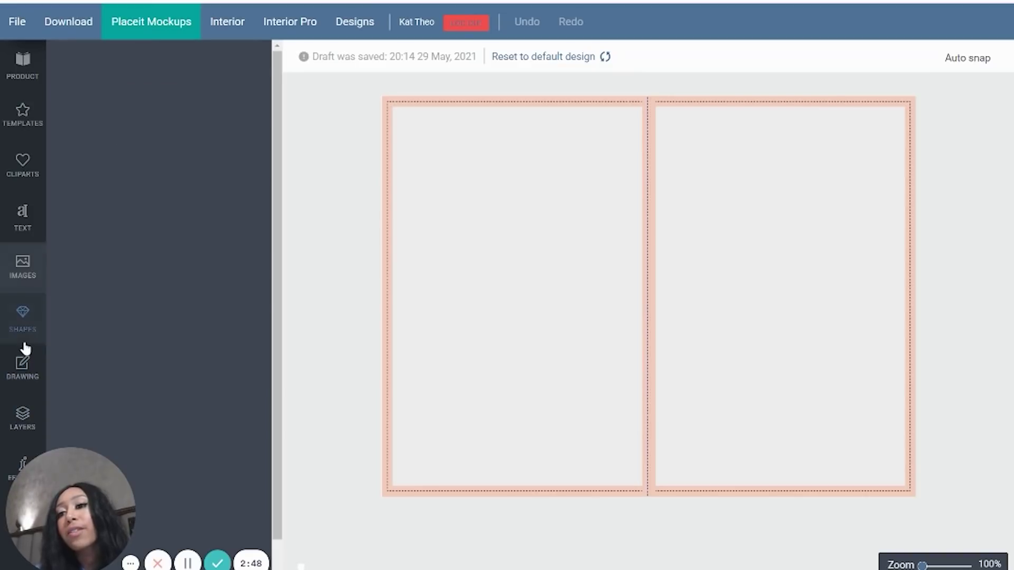
{"action": "left_click", "coordinate": [188, 110]}
{"action": "left_click", "coordinate": [900, 57]}
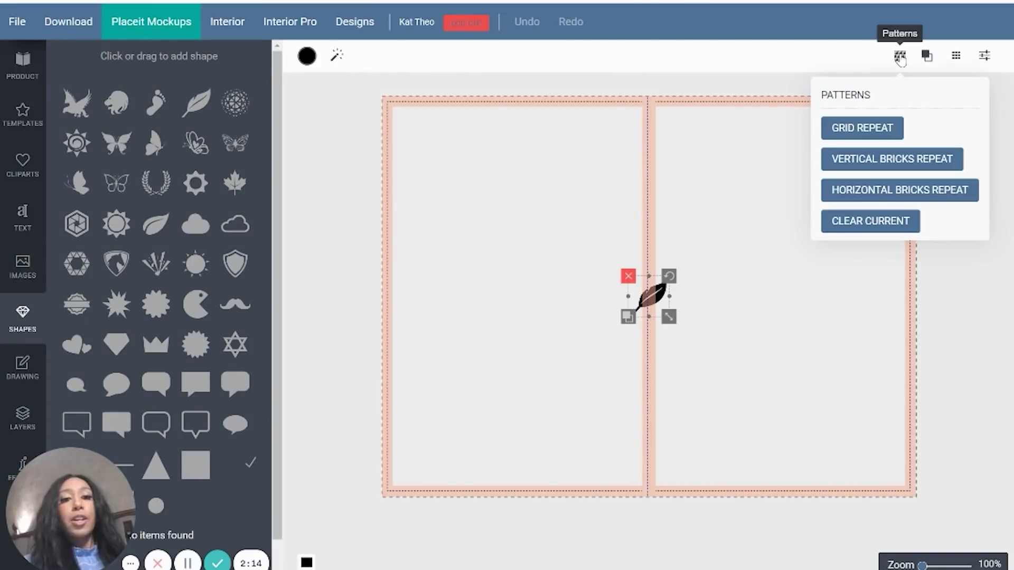
{"action": "left_click", "coordinate": [887, 192]}
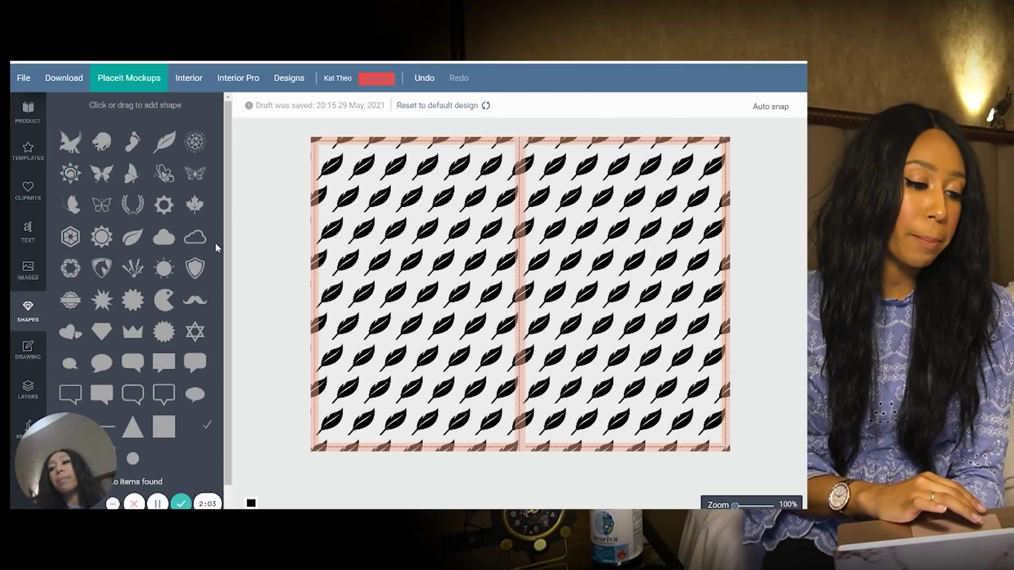
- Switch to the Stay Busy activity book poster in Canva, set its download file type to PNG and open the page selection
{"action": "left_click", "coordinate": [26, 271]}
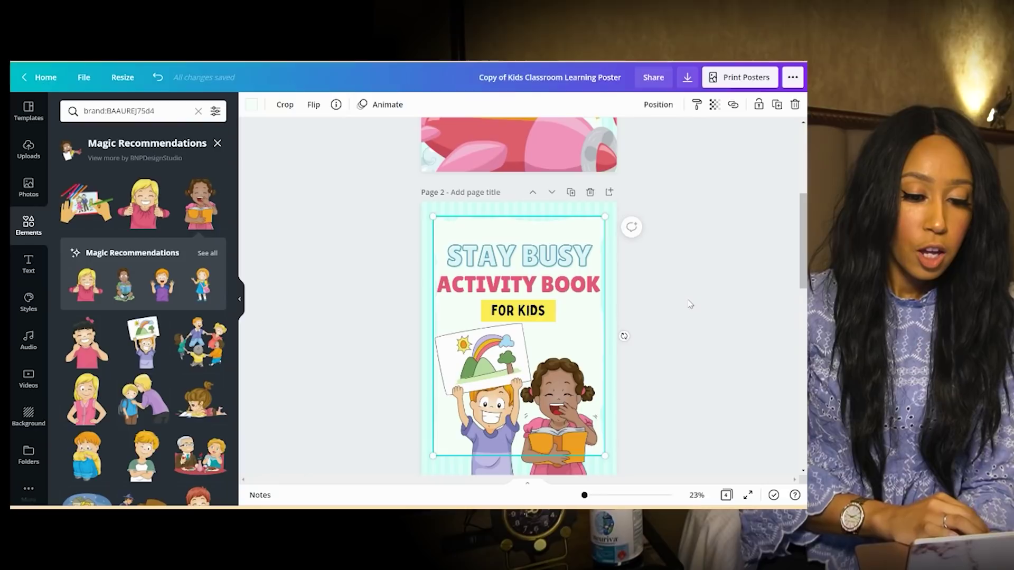
{"action": "left_click", "coordinate": [690, 301]}
{"action": "scroll", "coordinate": [690, 302], "scroll_direction": "down", "scroll_amount": 1}
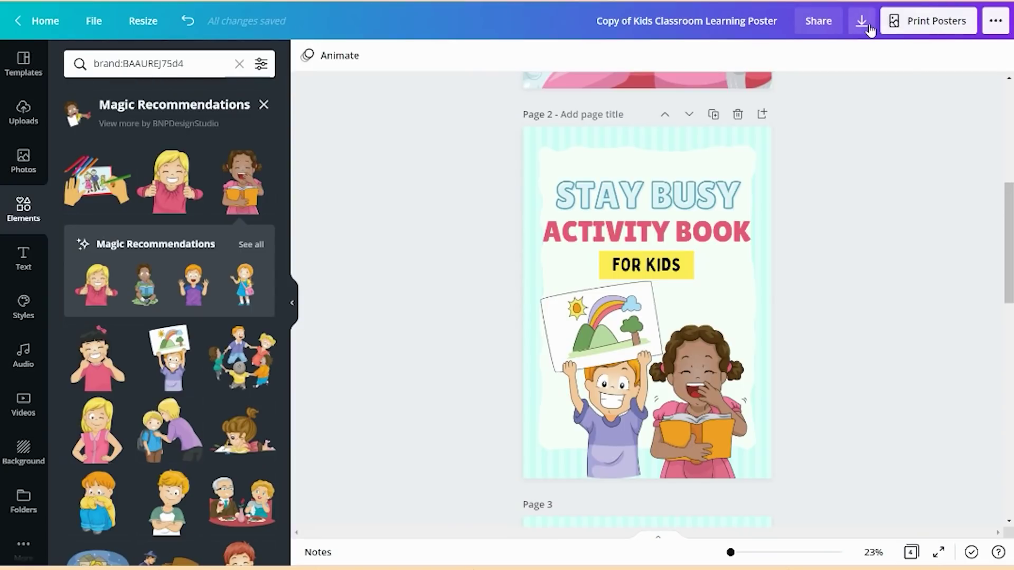
{"action": "left_click", "coordinate": [869, 29]}
{"action": "left_click", "coordinate": [914, 120]}
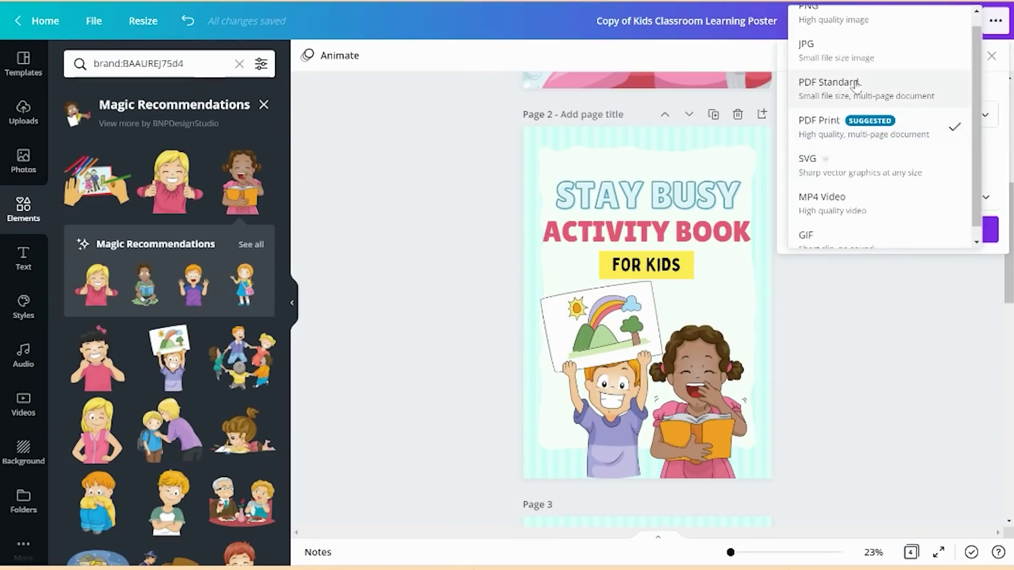
{"action": "scroll", "coordinate": [855, 63], "scroll_direction": "up", "scroll_amount": 1}
{"action": "left_click", "coordinate": [845, 27]}
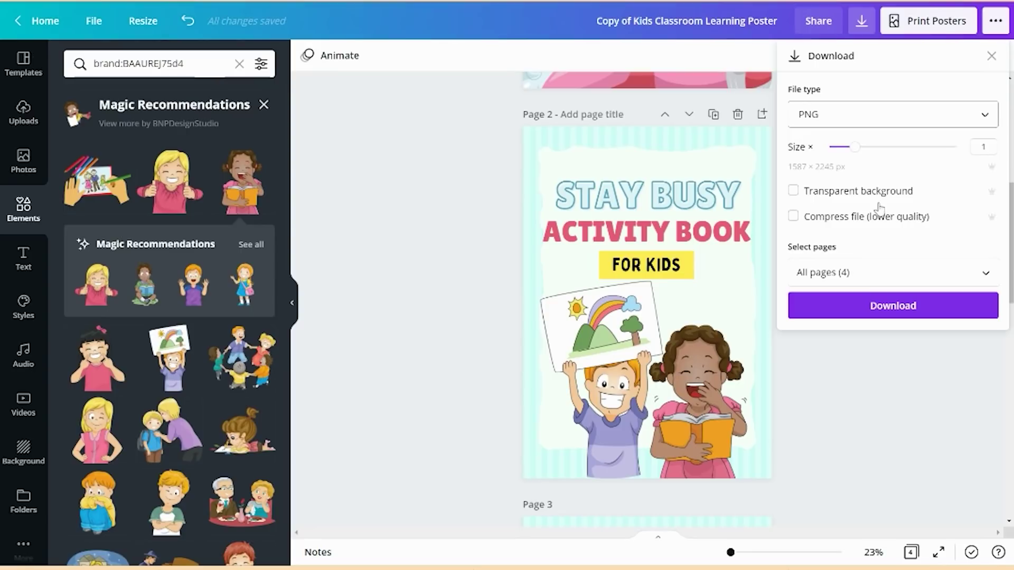
{"action": "left_click", "coordinate": [908, 267]}
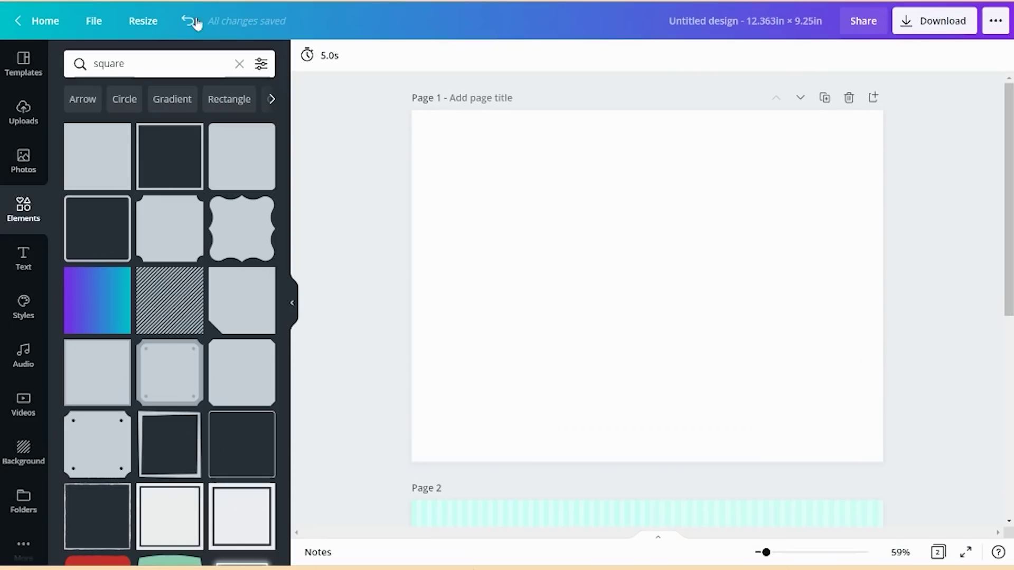
- Check the cover design's custom size, and place the uploaded Stay Busy cover image over the front-cover half of page 1 at full height
{"action": "left_click", "coordinate": [130, 81]}
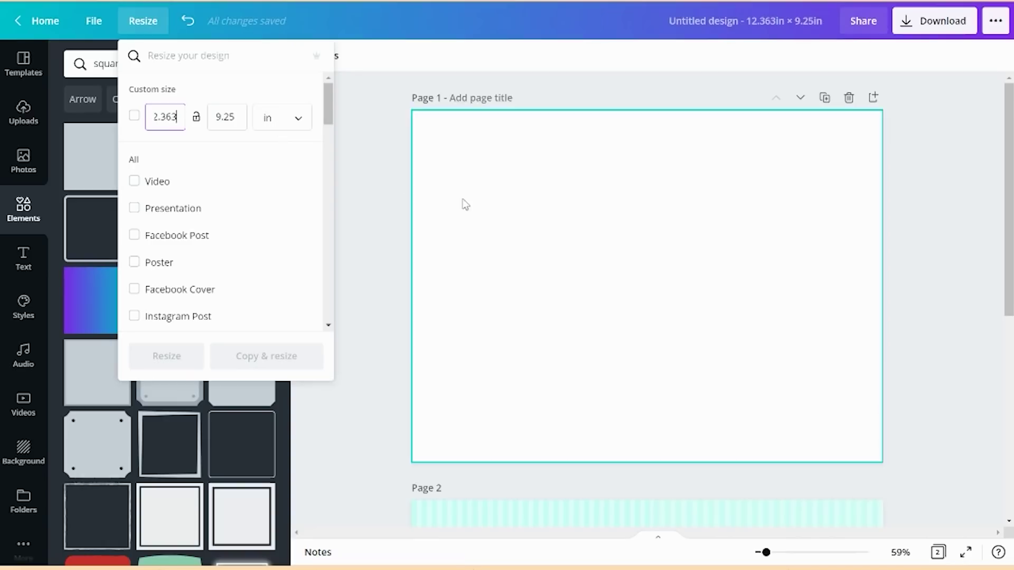
{"action": "left_click", "coordinate": [422, 136]}
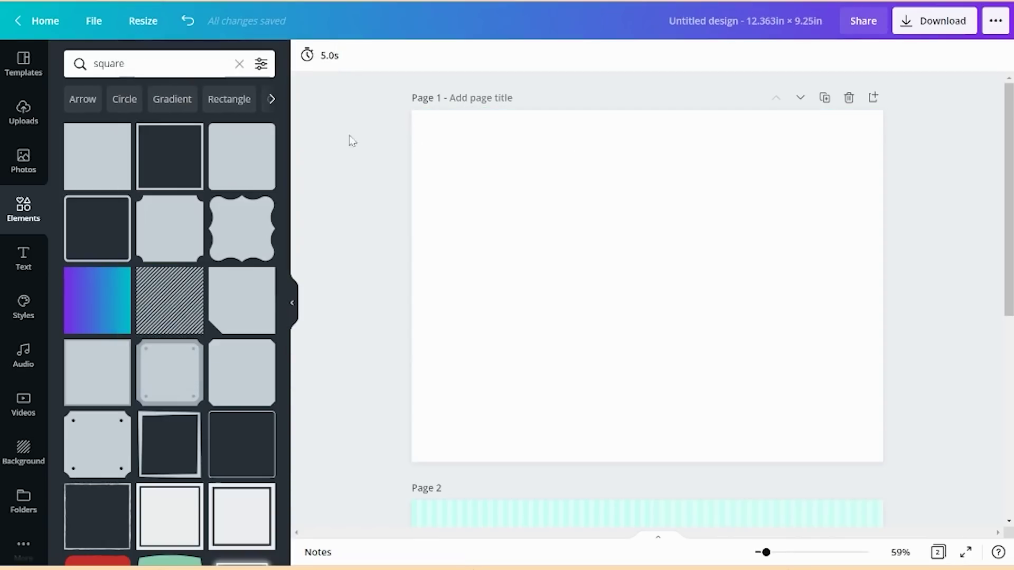
{"action": "left_click", "coordinate": [19, 120]}
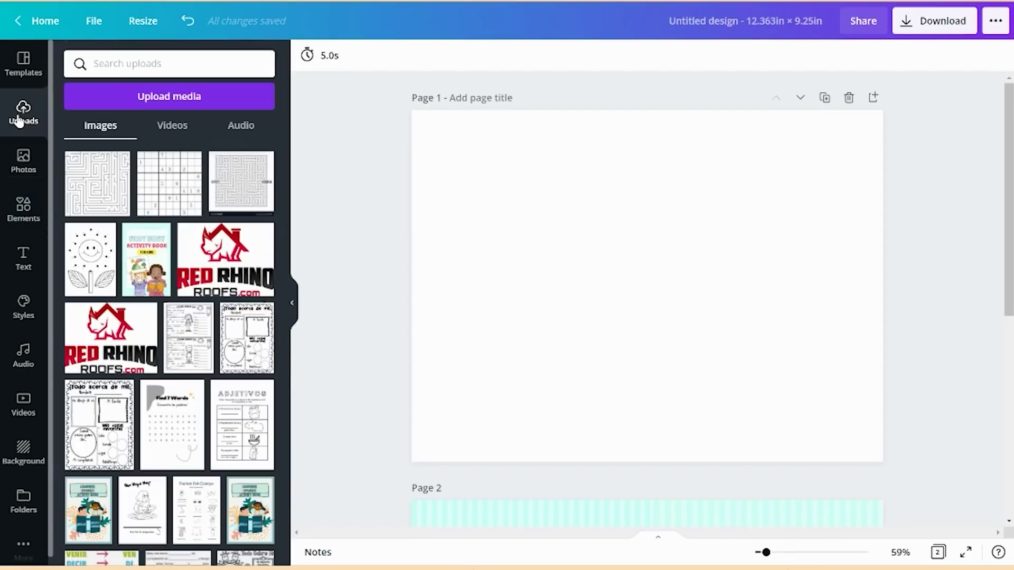
{"action": "left_click", "coordinate": [158, 258]}
{"action": "left_click_drag", "start_coordinate": [599, 216], "coordinate": [750, 167]}
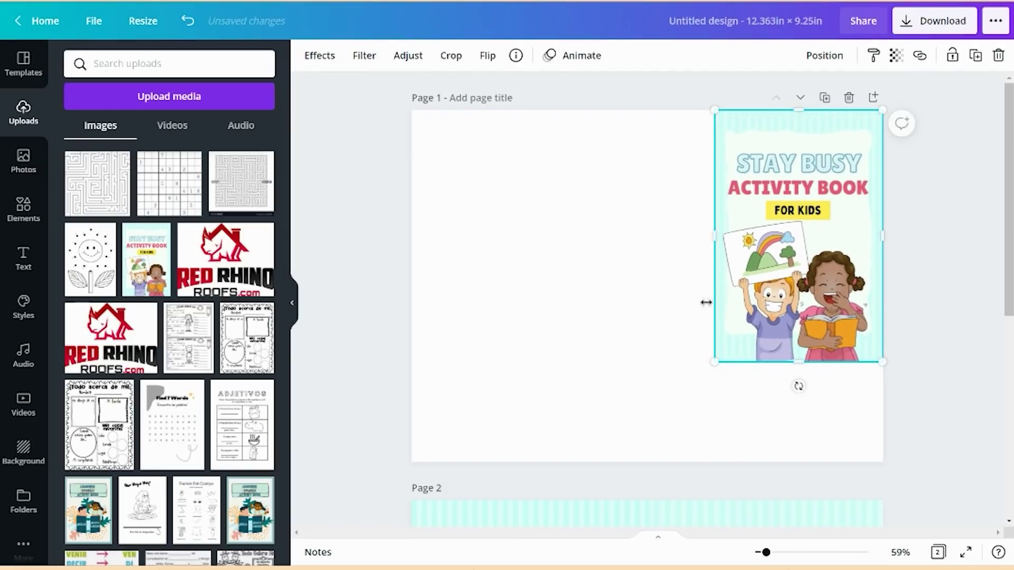
{"action": "left_click_drag", "start_coordinate": [700, 410], "coordinate": [667, 485]}
- Fill the page 1 background with light turquoise and align the matching striped panel over the blank back-cover half
{"action": "left_click", "coordinate": [606, 392]}
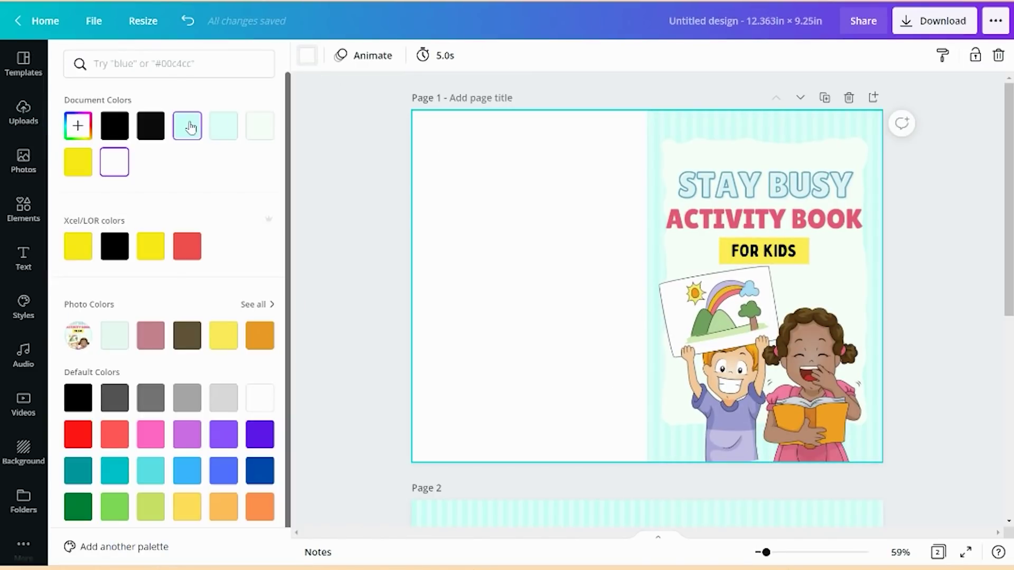
{"action": "left_click", "coordinate": [188, 127]}
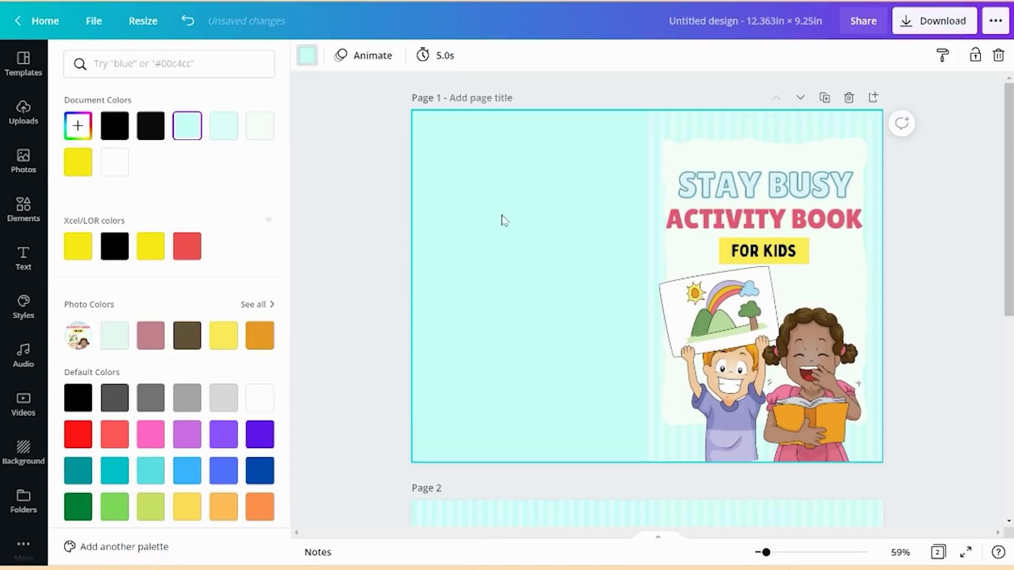
{"action": "left_click_drag", "start_coordinate": [530, 515], "coordinate": [453, 182]}
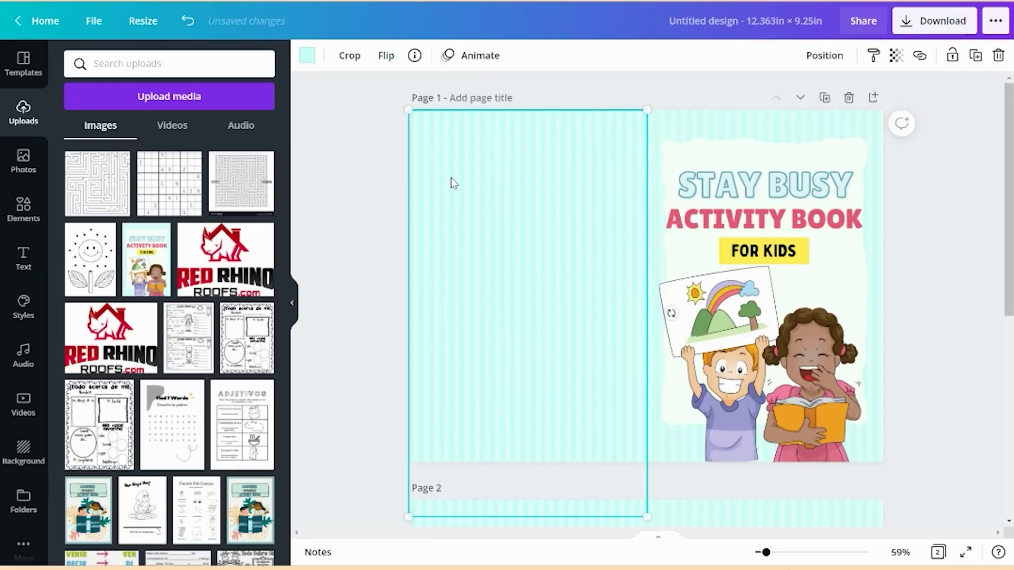
{"action": "left_click", "coordinate": [367, 188]}
{"action": "left_click", "coordinate": [461, 211]}
{"action": "left_click_drag", "start_coordinate": [462, 210], "coordinate": [465, 212]}
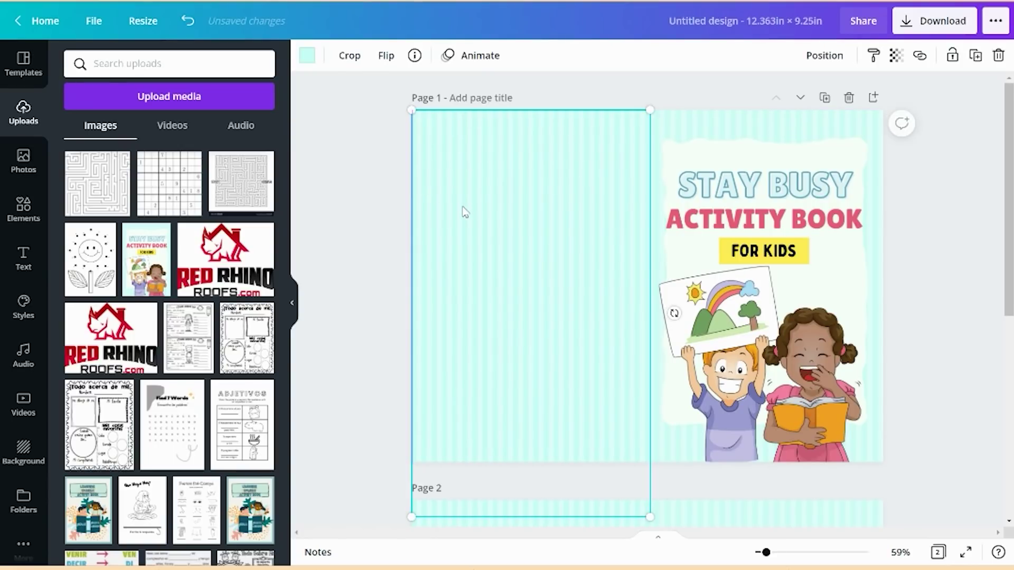
{"action": "left_click", "coordinate": [373, 192]}
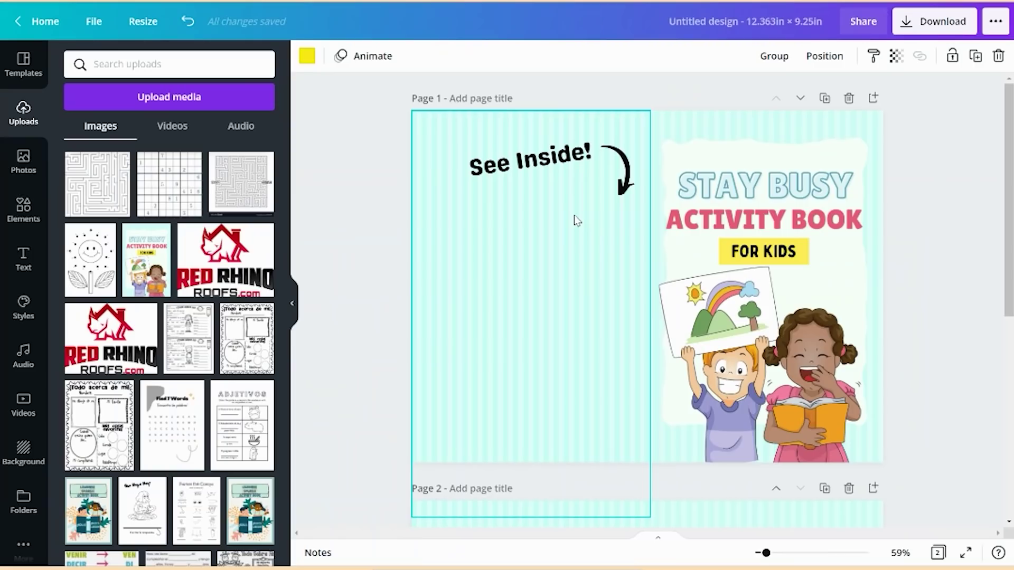
- Paste the yellow frame for the puzzle previews beneath the See Inside! text on the back cover
{"action": "key", "text": "ctrl+v"}
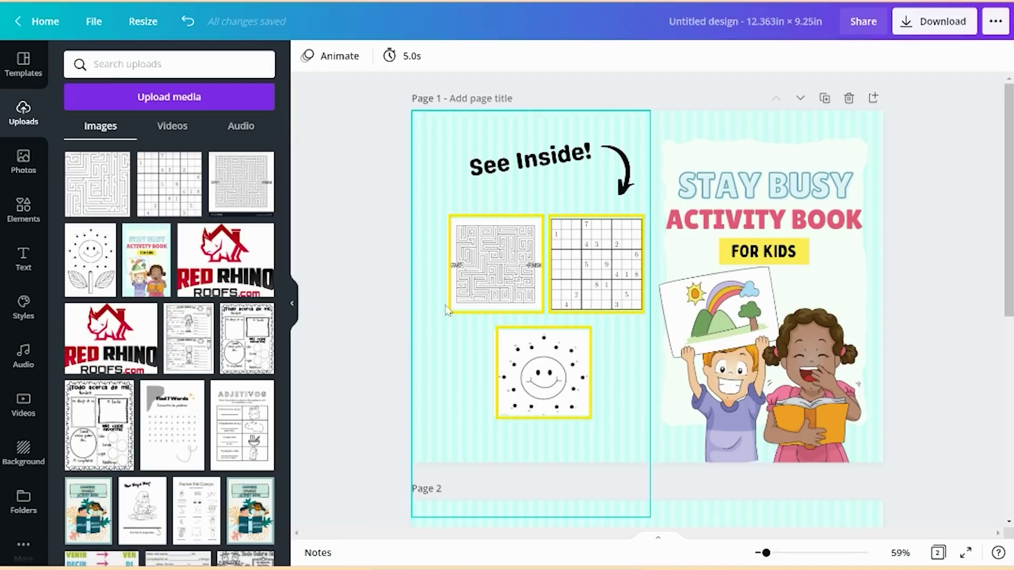
- Try adding the uploaded maze image to page 1 and resizing it
{"action": "left_click", "coordinate": [103, 174]}
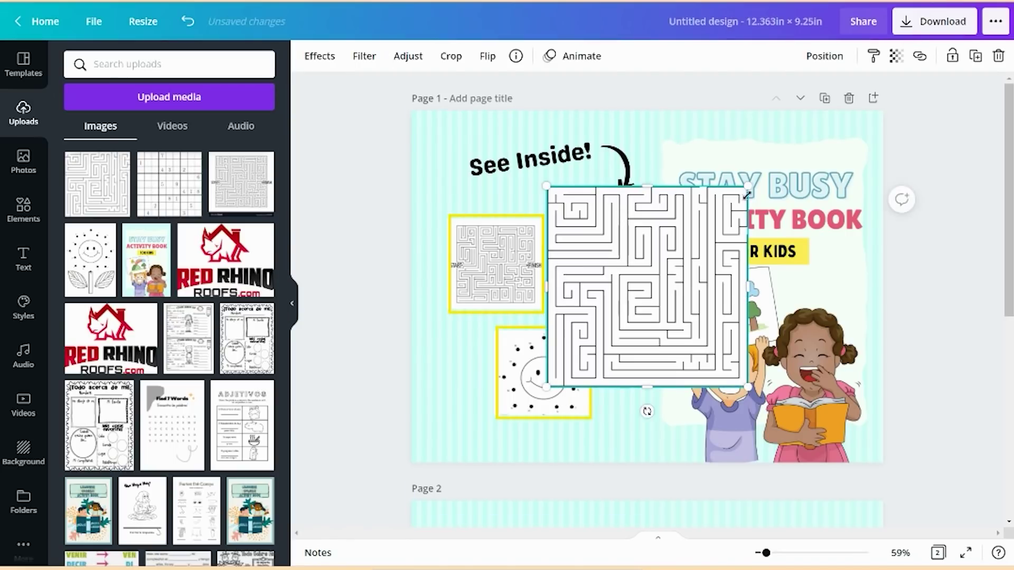
{"action": "left_click_drag", "start_coordinate": [749, 186], "coordinate": [243, 232]}
{"action": "left_click_drag", "start_coordinate": [115, 226], "coordinate": [117, 226]}
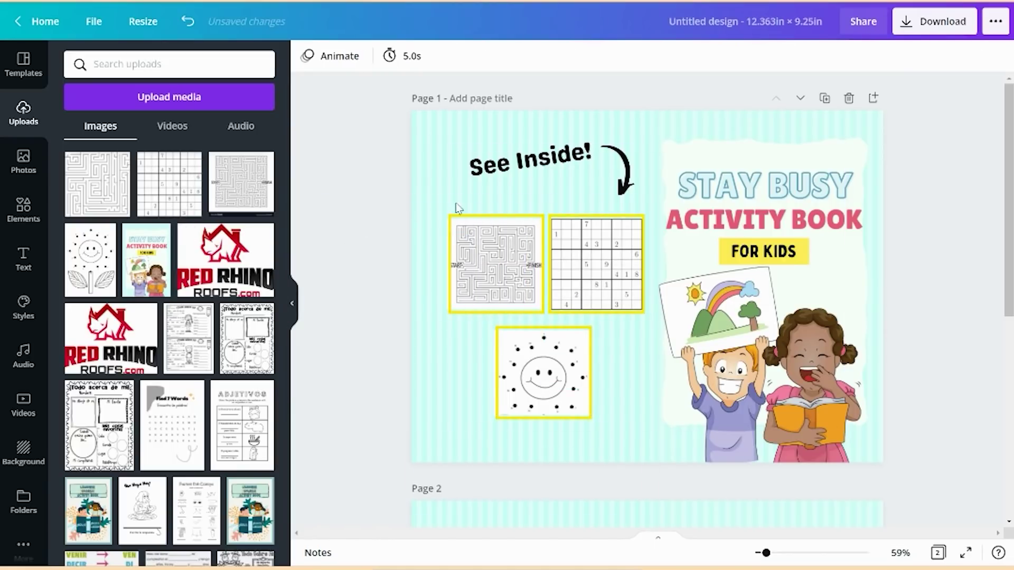
- Try red on the frame around the maze preview and restore its yellow color
{"action": "left_click", "coordinate": [504, 225]}
{"action": "left_click", "coordinate": [307, 56]}
{"action": "left_click", "coordinate": [187, 246]}
{"action": "left_click", "coordinate": [79, 164]}
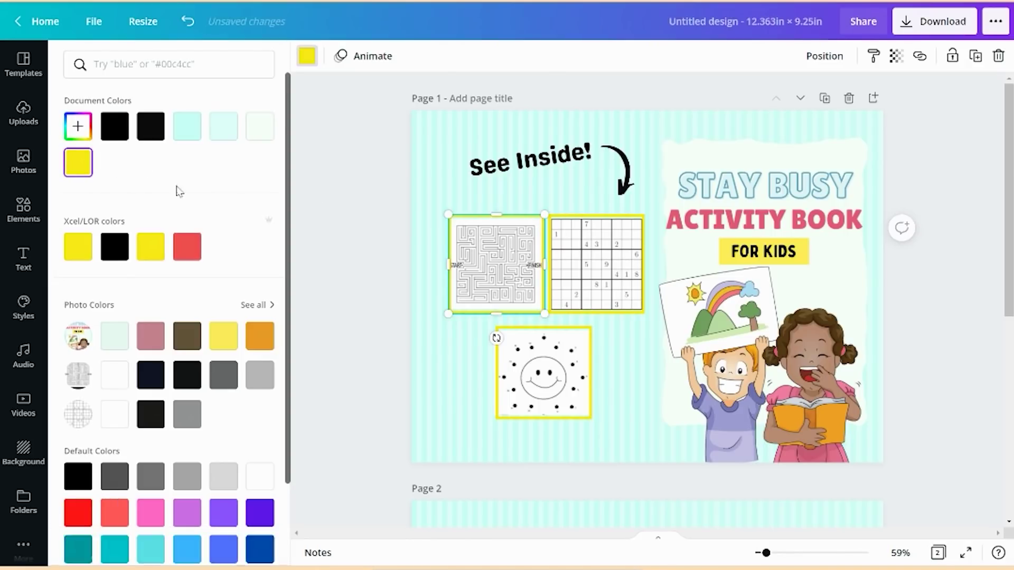
{"action": "left_click", "coordinate": [382, 204]}
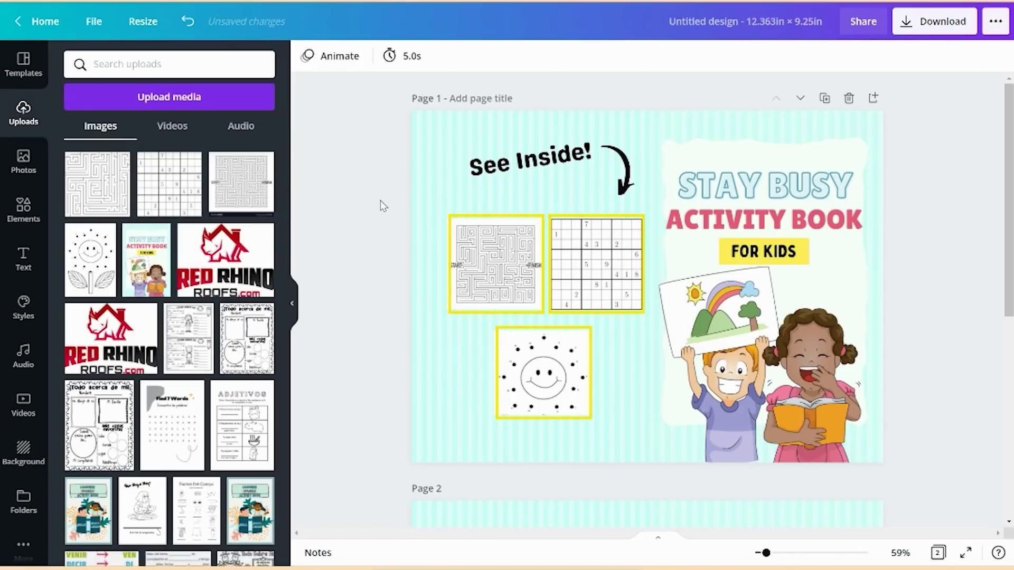
- Choose which page of the cover design to export and download it
{"action": "left_click", "coordinate": [945, 31]}
{"action": "left_click", "coordinate": [982, 197]}
{"action": "left_click", "coordinate": [985, 271]}
{"action": "left_click", "coordinate": [928, 362]}
{"action": "left_click", "coordinate": [903, 232]}
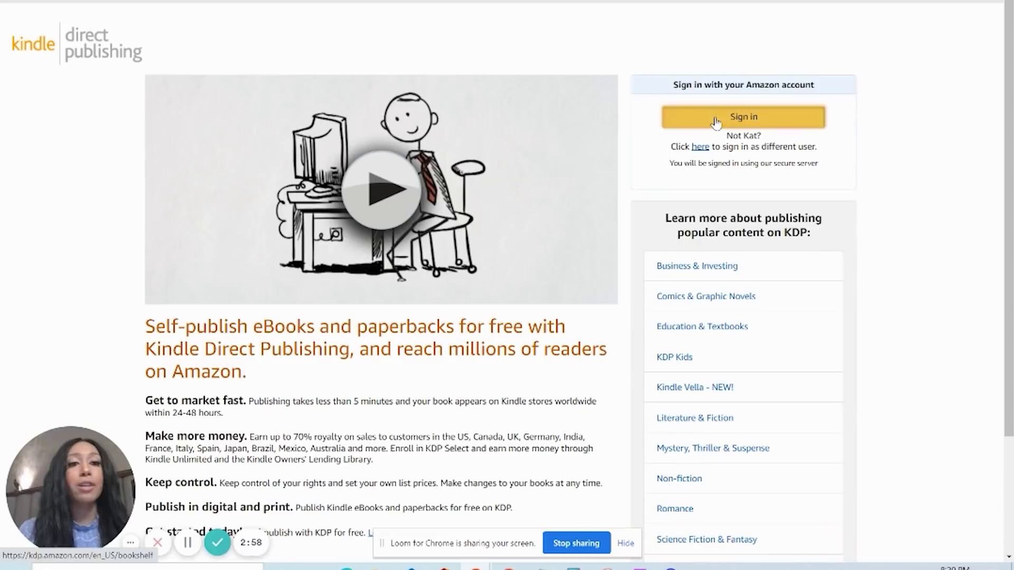
- Sign in to Kindle Direct Publishing and start a new paperback title
{"action": "left_click", "coordinate": [716, 123]}
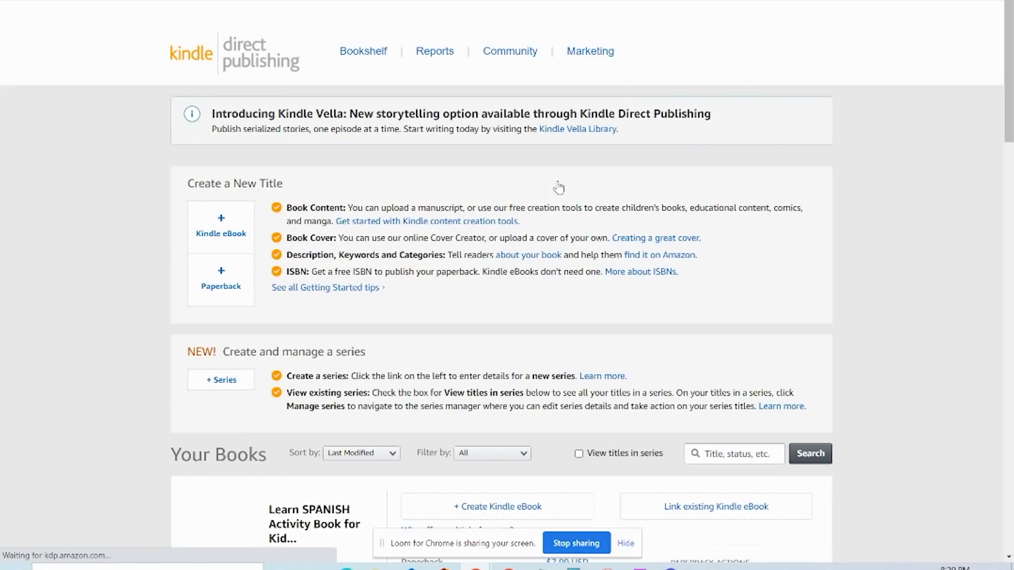
{"action": "scroll", "coordinate": [537, 298], "scroll_direction": "down", "scroll_amount": 1}
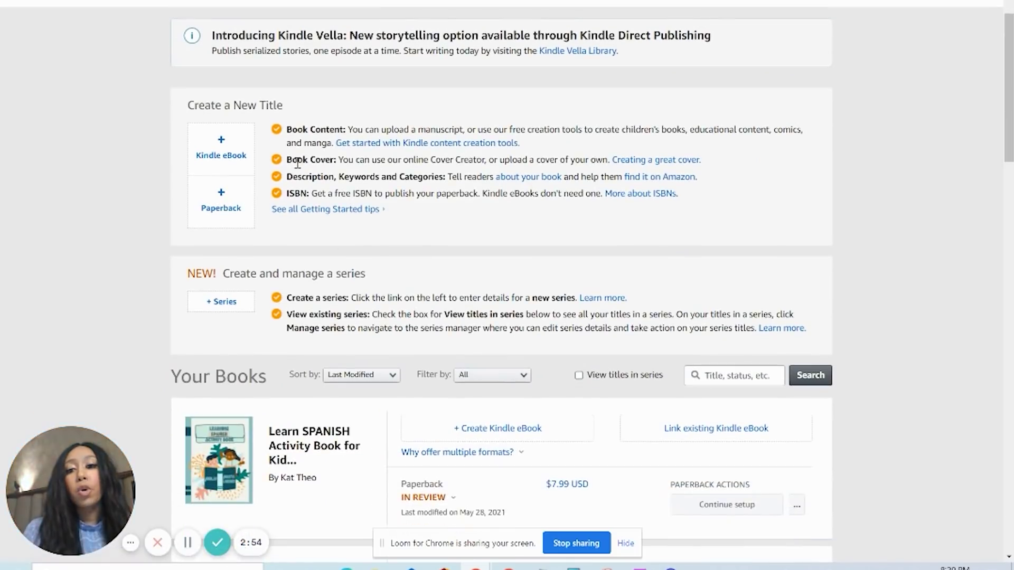
{"action": "left_click", "coordinate": [221, 203]}
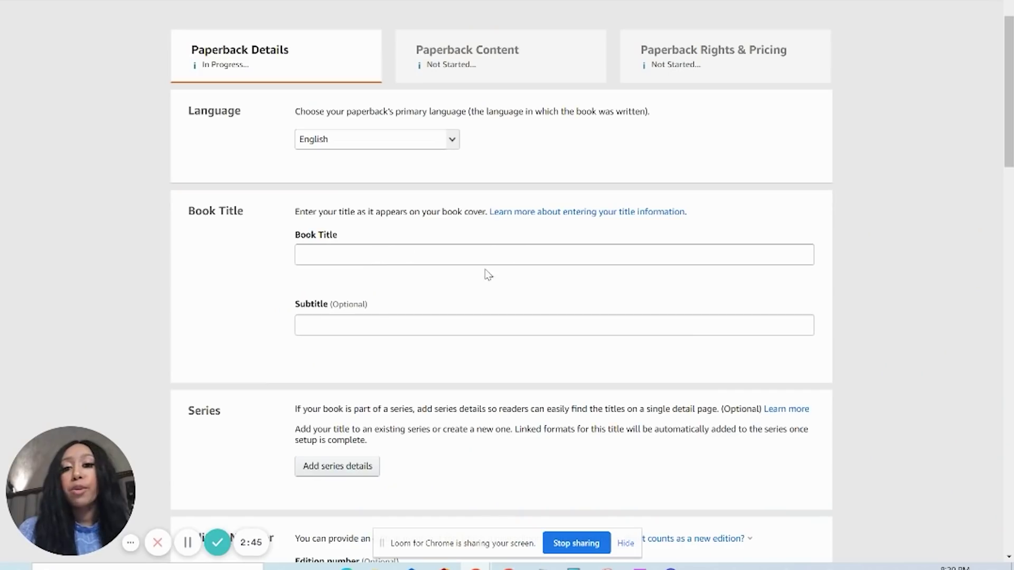
- Fill in the paperback's title as sjdhfahdj, a placeholder subtitle, the author's name and the description jsdhkdfdf
{"action": "left_click", "coordinate": [369, 249]}
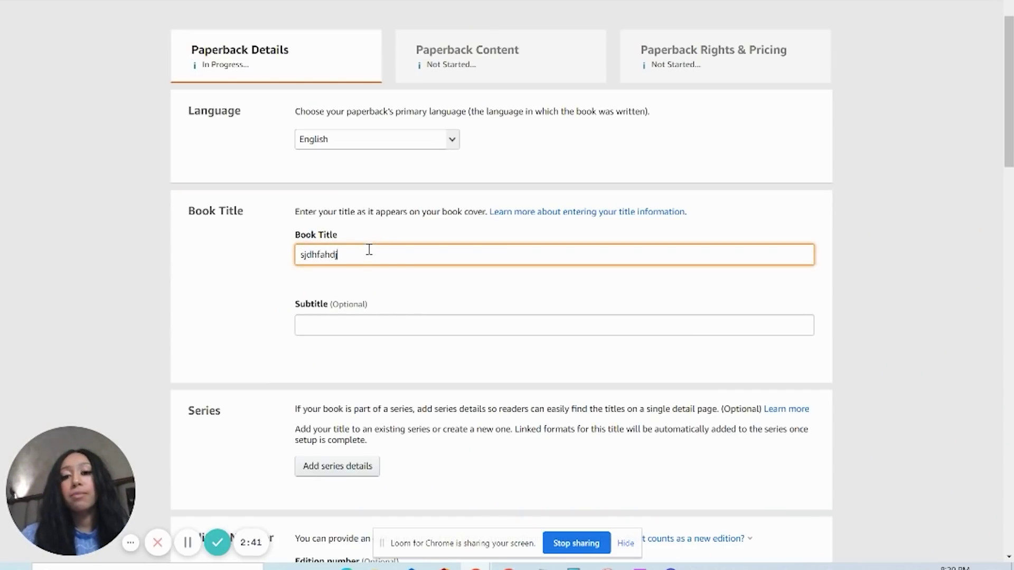
{"action": "left_click", "coordinate": [354, 324]}
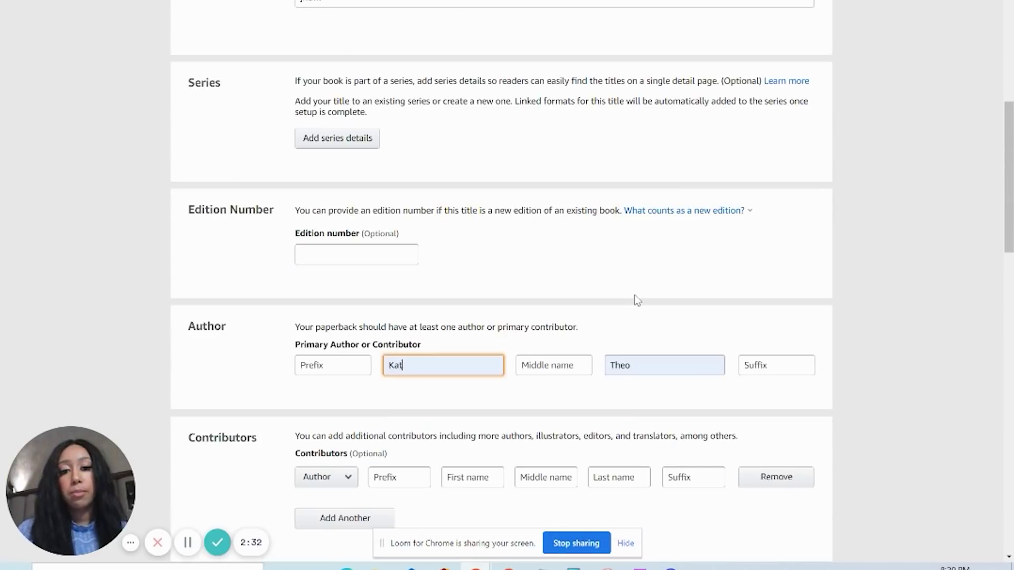
{"action": "scroll", "coordinate": [635, 295], "scroll_direction": "down", "scroll_amount": 5}
{"action": "left_click", "coordinate": [553, 399]}
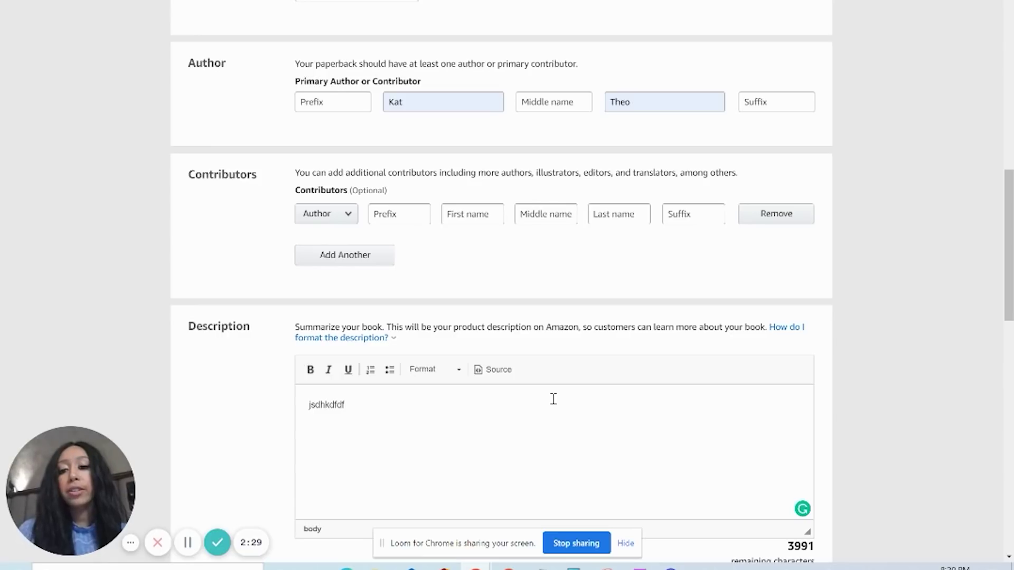
- Declare ownership of the copyright and enter the keywords ldjfs, sjdf, jsdfh and kjdnf
{"action": "scroll", "coordinate": [554, 399], "scroll_direction": "down", "scroll_amount": 5}
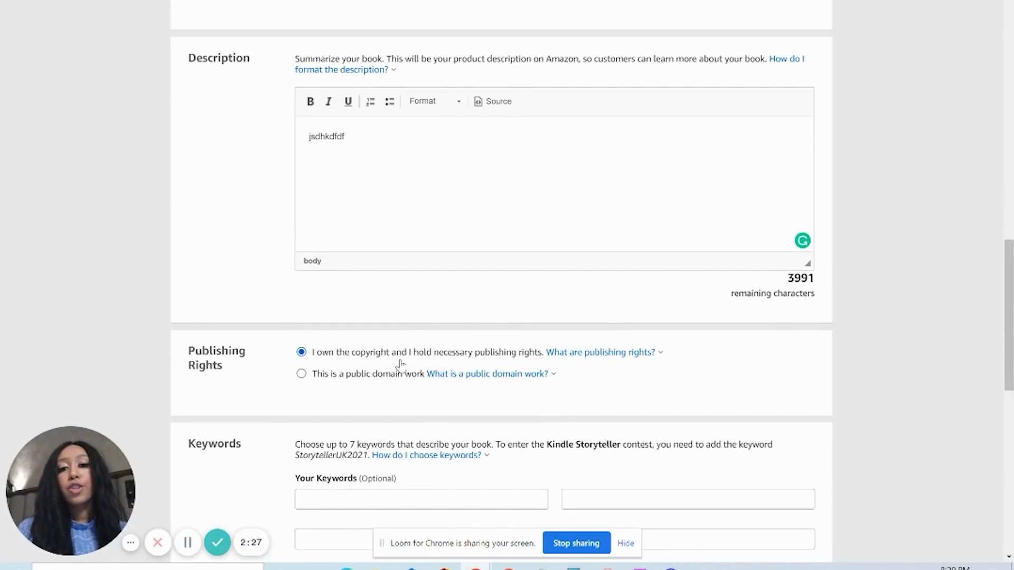
{"action": "scroll", "coordinate": [400, 364], "scroll_direction": "down", "scroll_amount": 3}
{"action": "left_click", "coordinate": [400, 369]}
{"action": "type", "text": "ldjfs"}
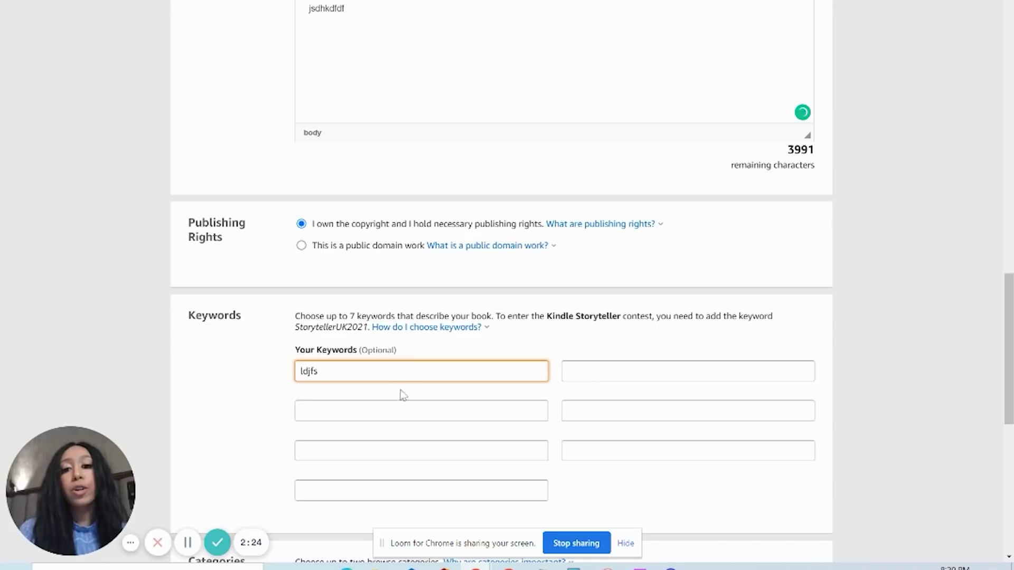
{"action": "left_click", "coordinate": [401, 410]}
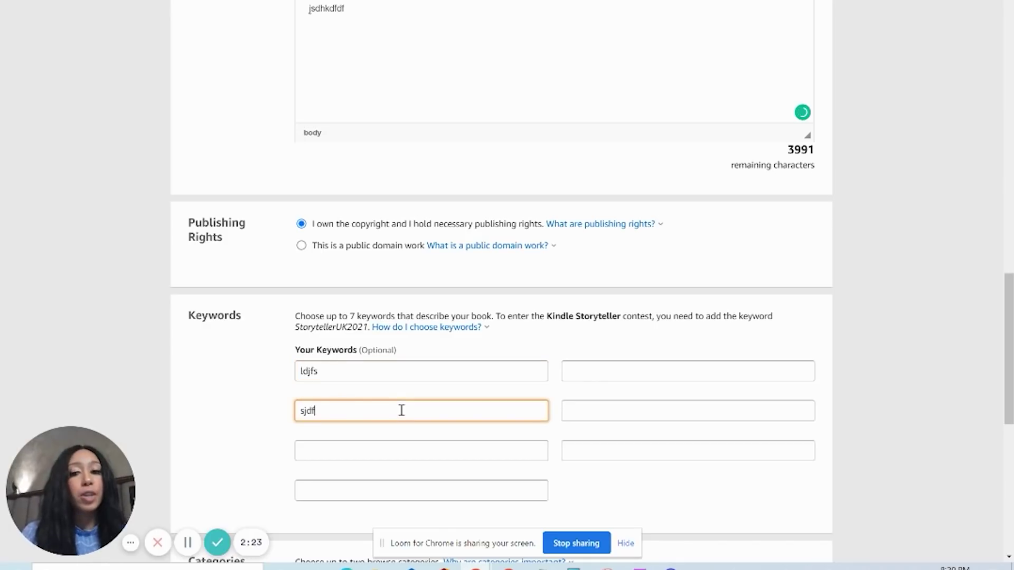
{"action": "left_click", "coordinate": [399, 453]}
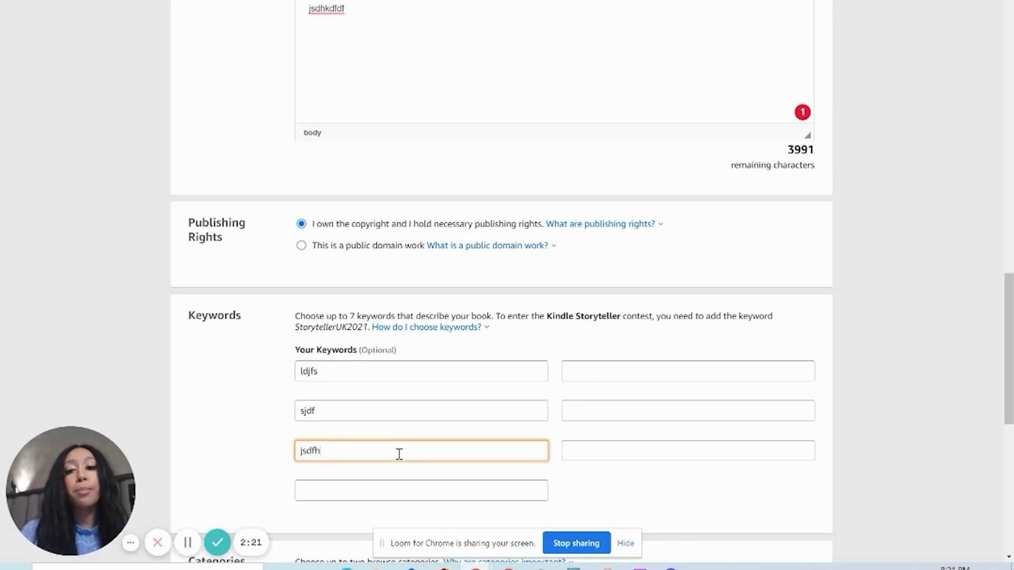
{"action": "left_click", "coordinate": [415, 489]}
- Assign the book to the category Juvenile Nonfiction > Activity Books and answer No to adult content
{"action": "scroll", "coordinate": [416, 490], "scroll_direction": "down", "scroll_amount": 7}
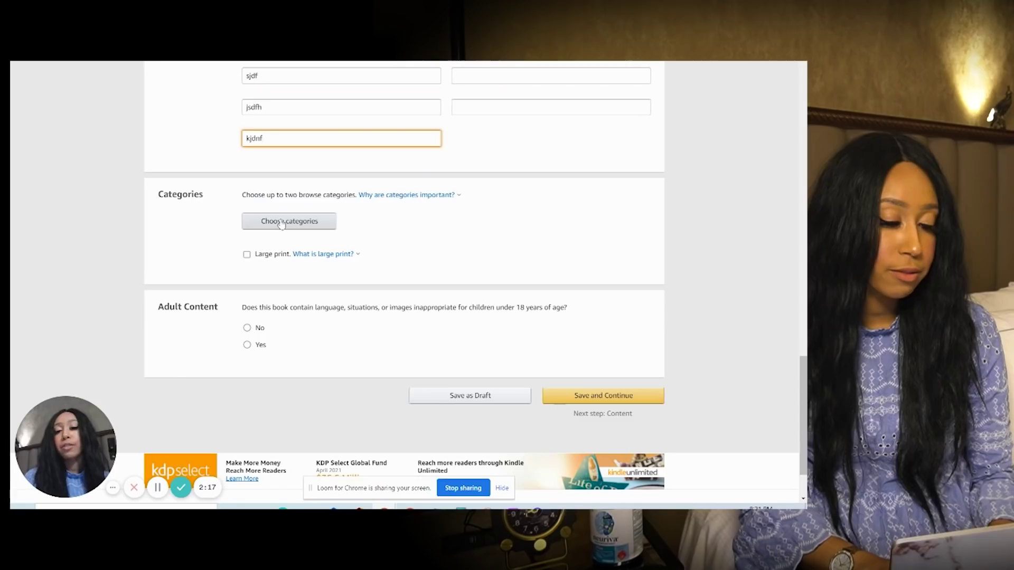
{"action": "left_click", "coordinate": [282, 221]}
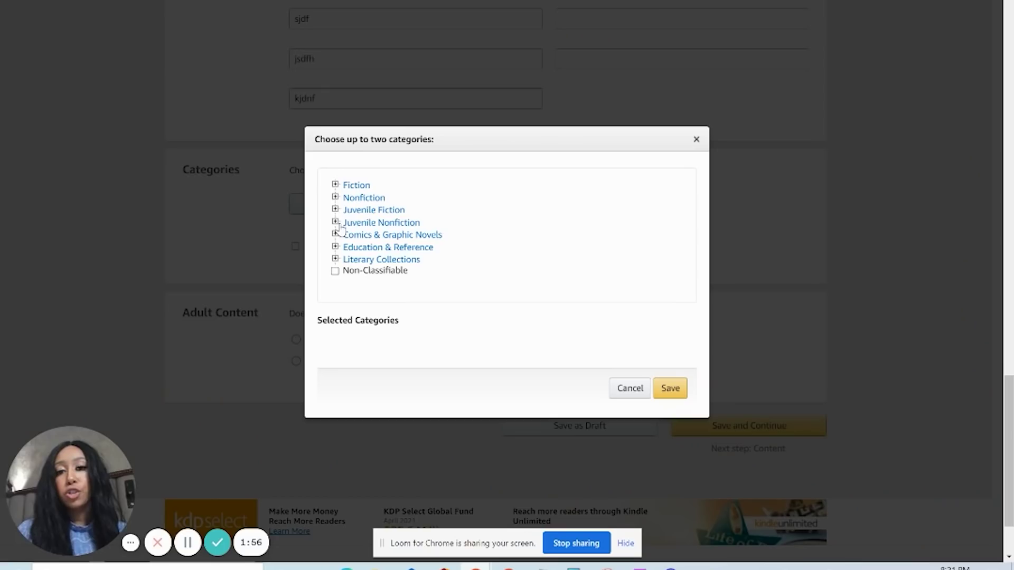
{"action": "left_click", "coordinate": [336, 223]}
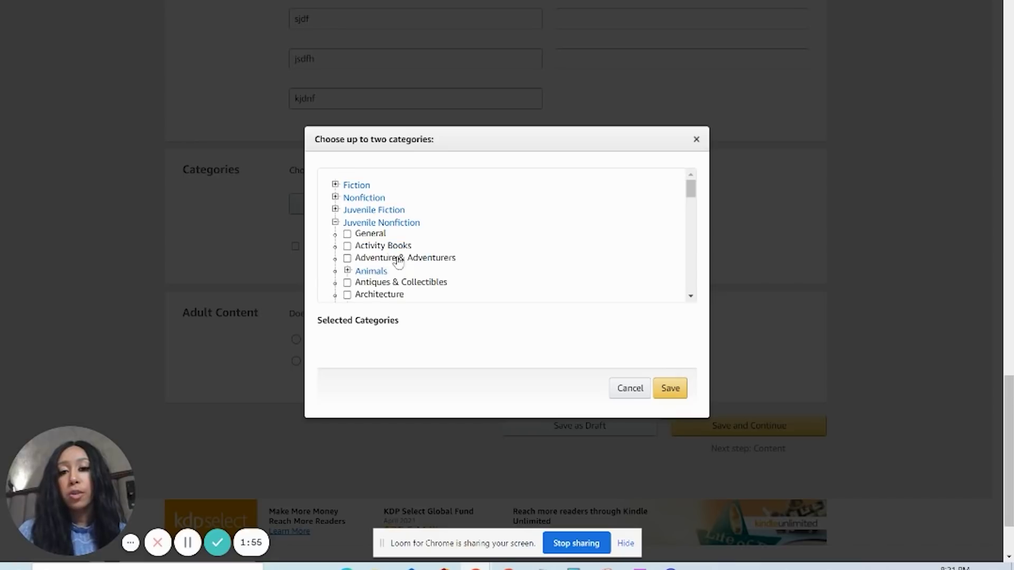
{"action": "left_click", "coordinate": [347, 247]}
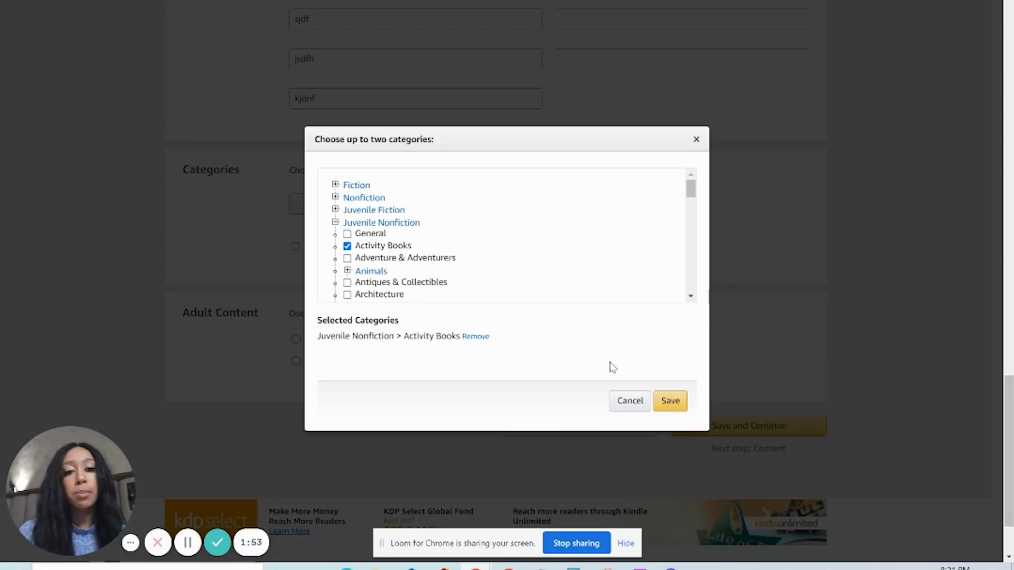
{"action": "left_click", "coordinate": [669, 402]}
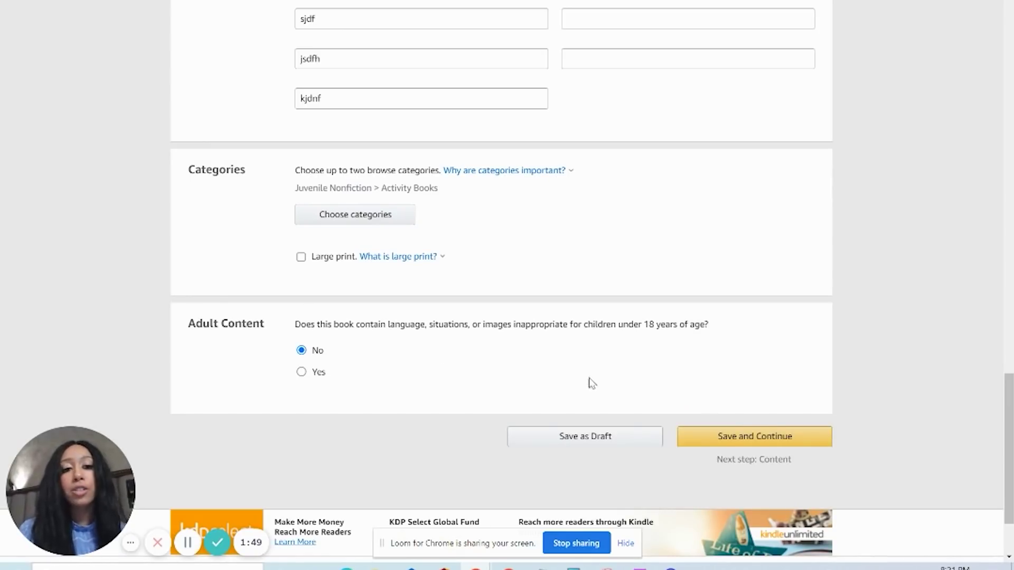
- Save the paperback details, continue to the content page and assign the book a free KDP ISBN
{"action": "left_click", "coordinate": [795, 445]}
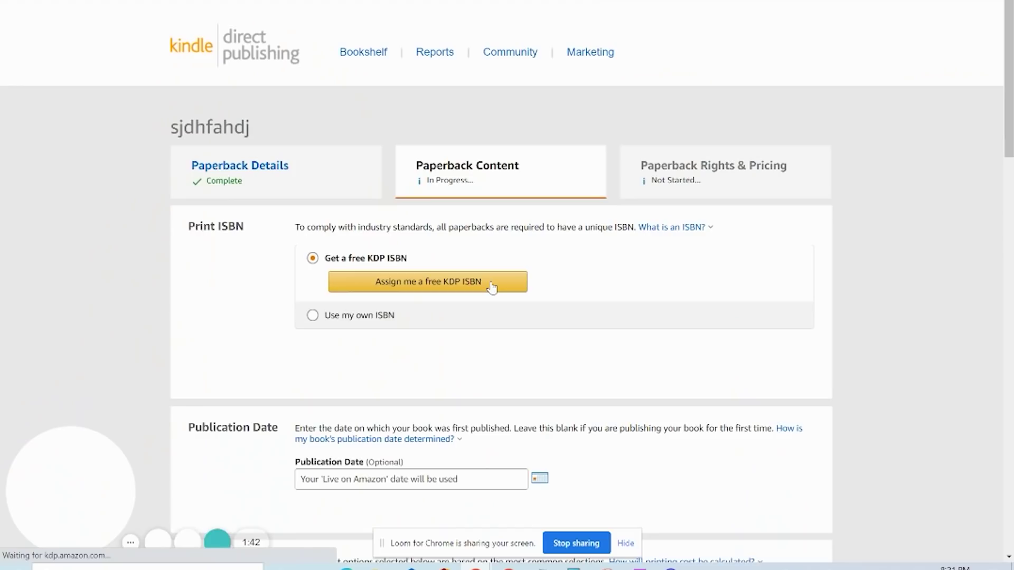
{"action": "left_click", "coordinate": [475, 284]}
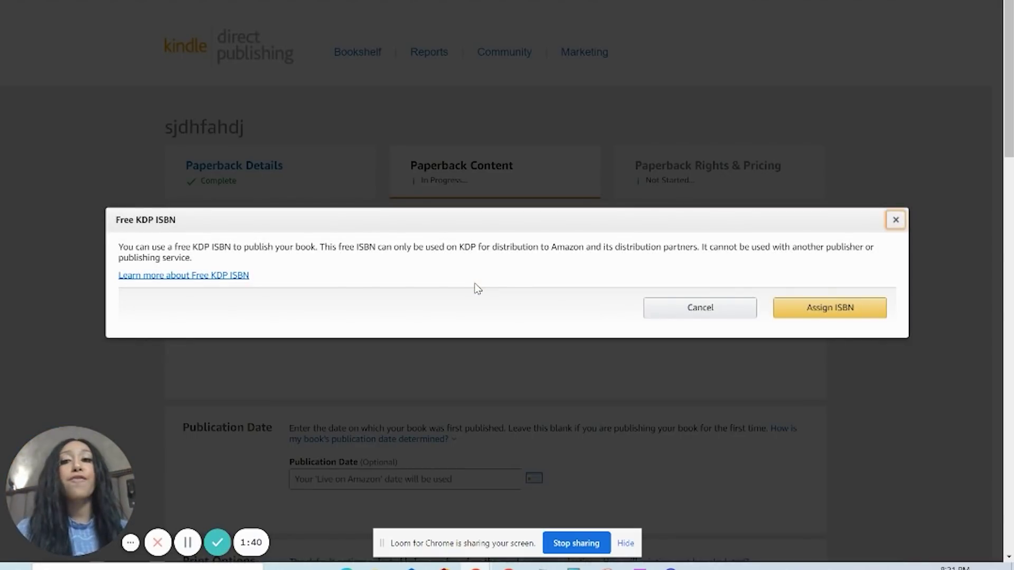
{"action": "left_click", "coordinate": [837, 309]}
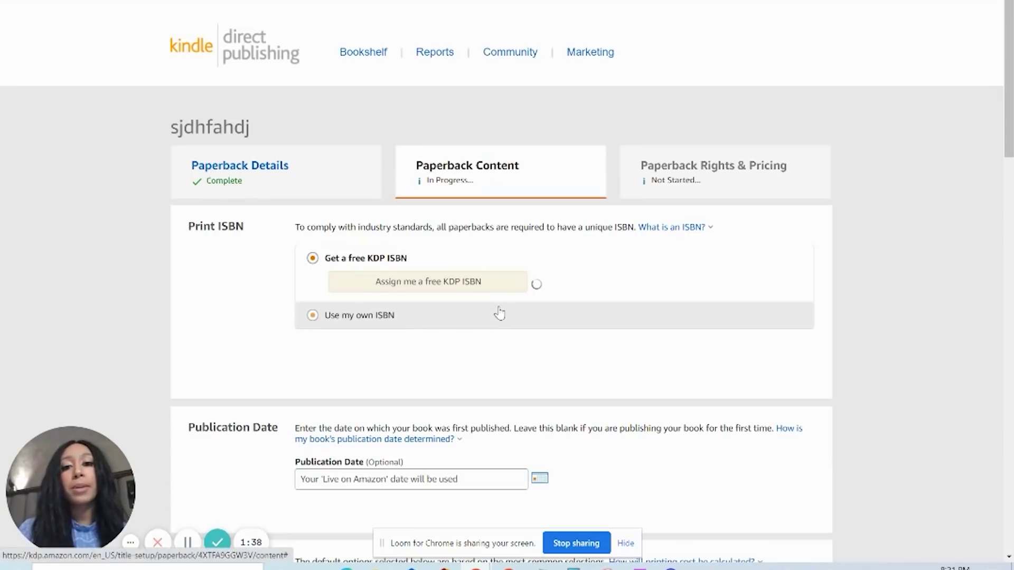
- Set the paperback's publication date to 05/29/2021
{"action": "scroll", "coordinate": [499, 313], "scroll_direction": "down", "scroll_amount": 4}
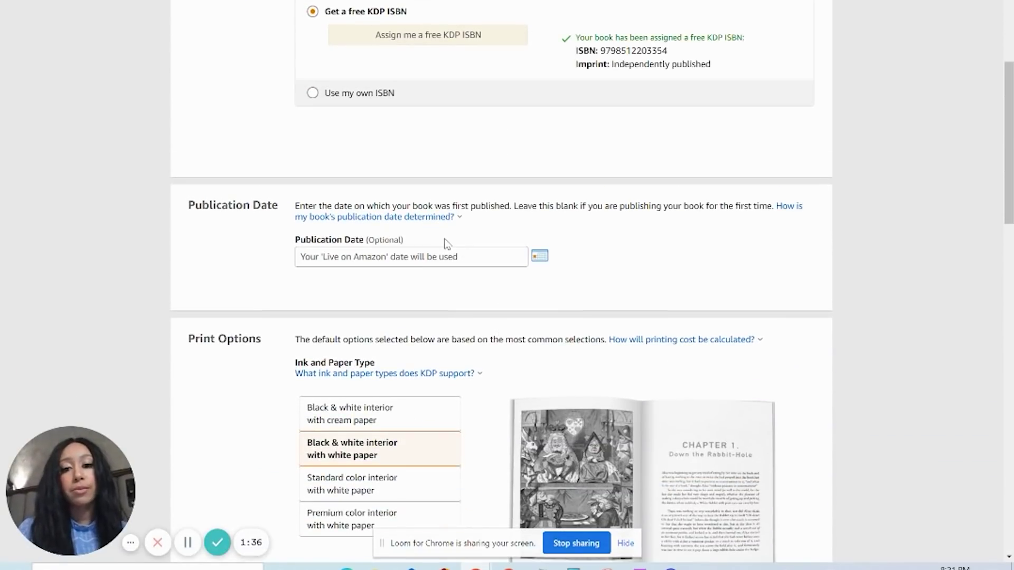
{"action": "left_click", "coordinate": [453, 255]}
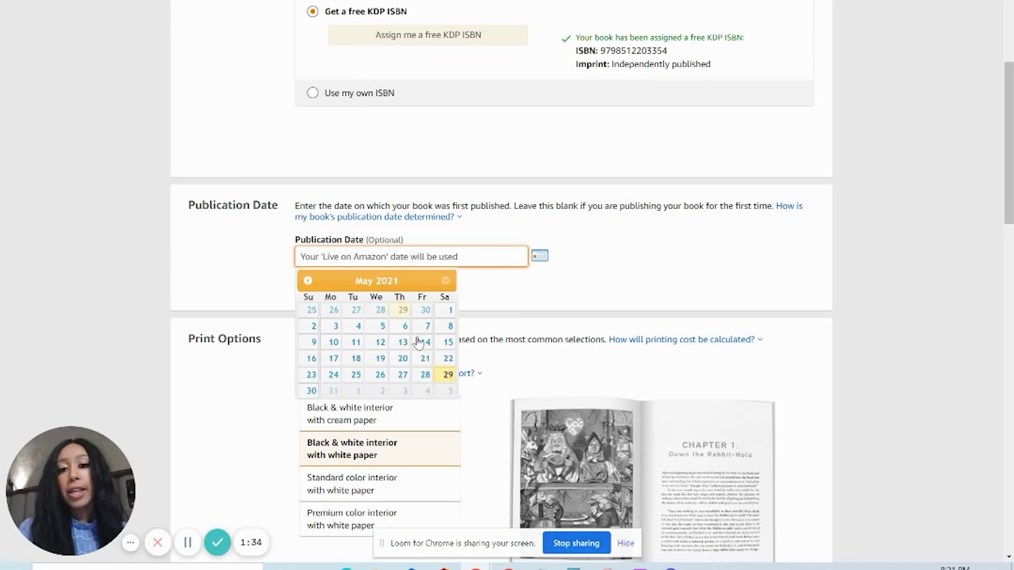
{"action": "left_click", "coordinate": [447, 375]}
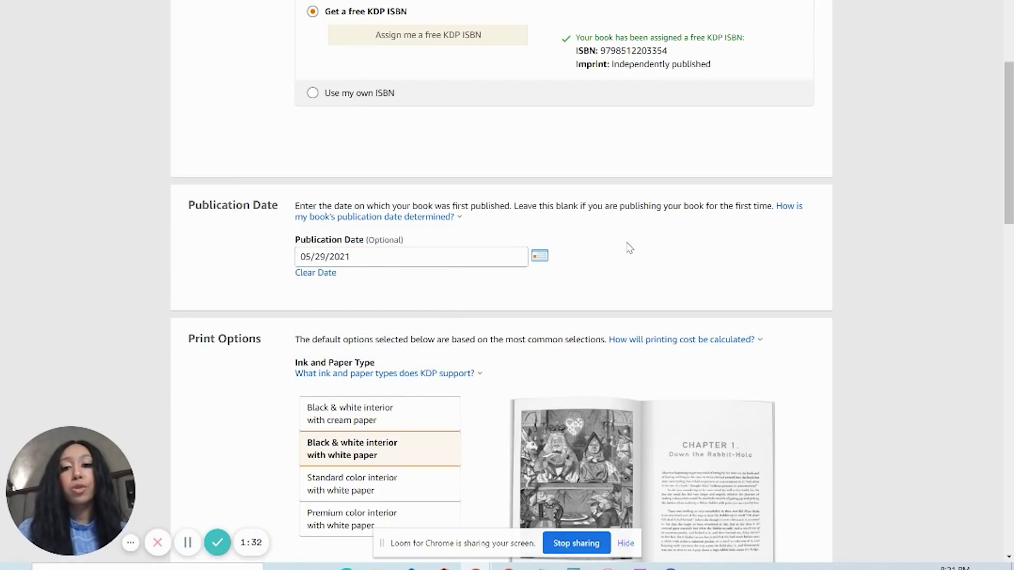
- Choose black & white interior with white paper, 6 x 9 in trim size, No Bleed and a Matte cover finish as print options
{"action": "scroll", "coordinate": [630, 248], "scroll_direction": "down", "scroll_amount": 5}
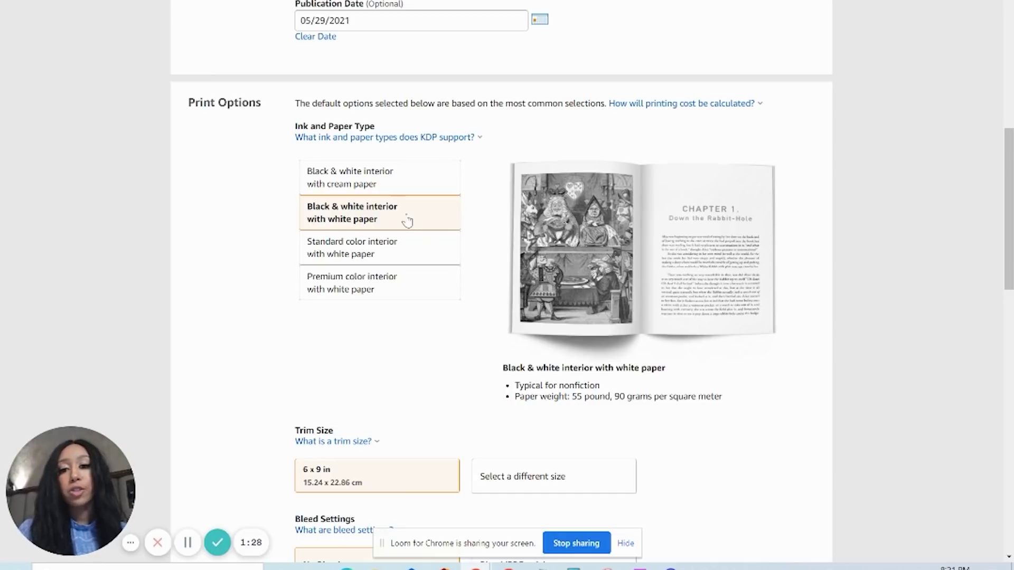
{"action": "scroll", "coordinate": [407, 221], "scroll_direction": "down", "scroll_amount": 1}
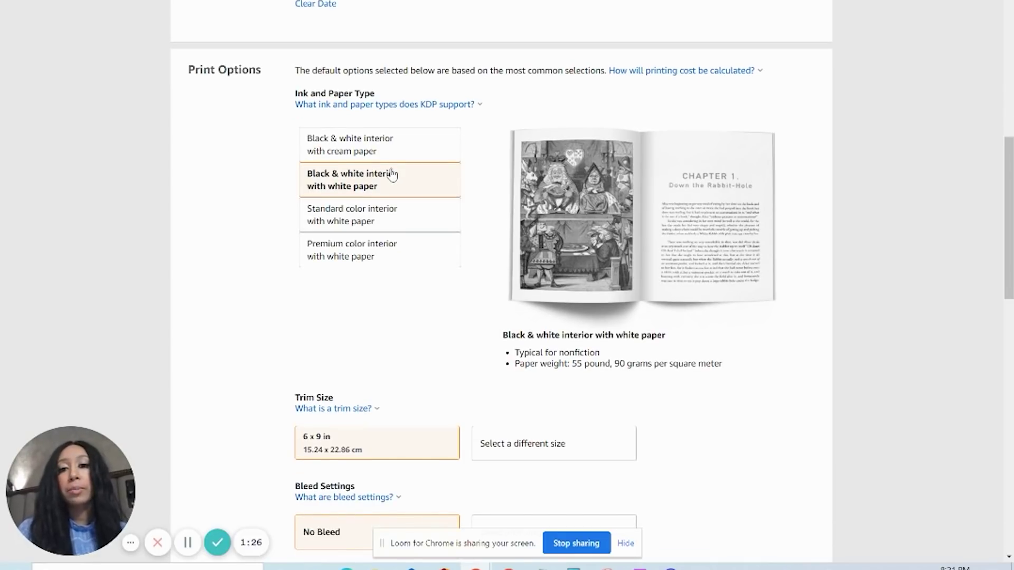
{"action": "scroll", "coordinate": [569, 221], "scroll_direction": "down", "scroll_amount": 2}
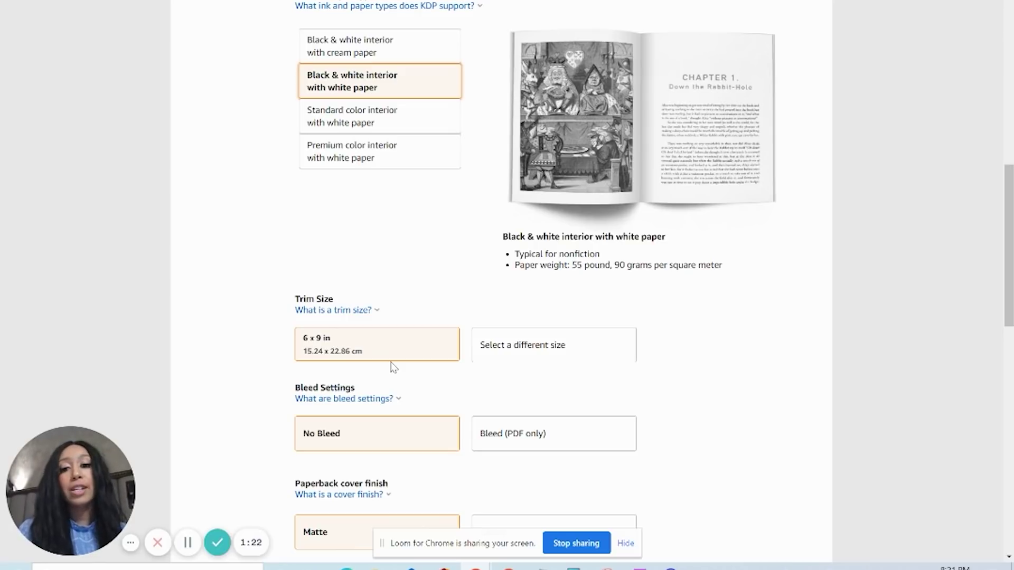
{"action": "scroll", "coordinate": [392, 367], "scroll_direction": "down", "scroll_amount": 2}
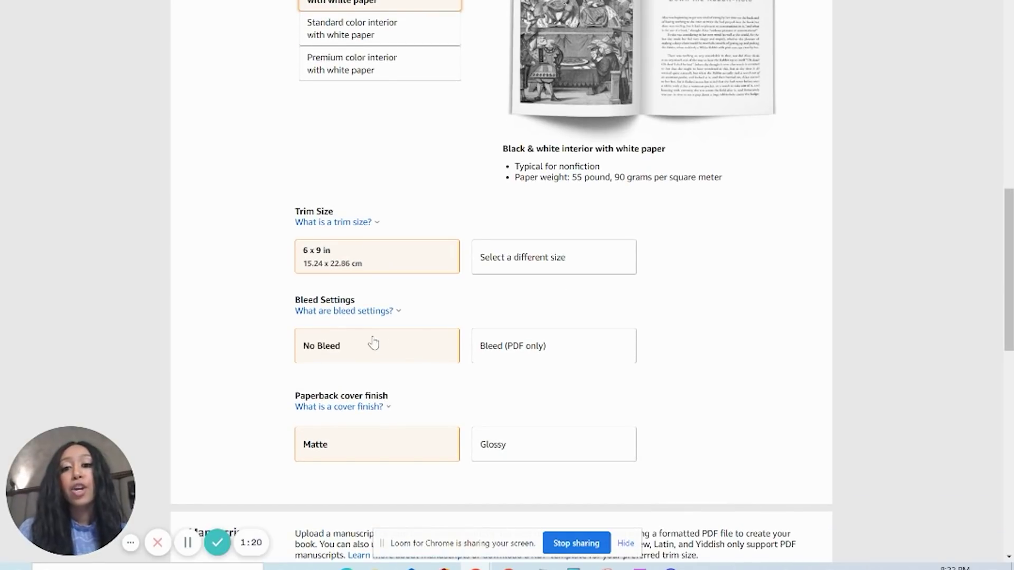
{"action": "scroll", "coordinate": [373, 343], "scroll_direction": "down", "scroll_amount": 1}
{"action": "left_click", "coordinate": [373, 340]}
{"action": "left_click", "coordinate": [588, 329]}
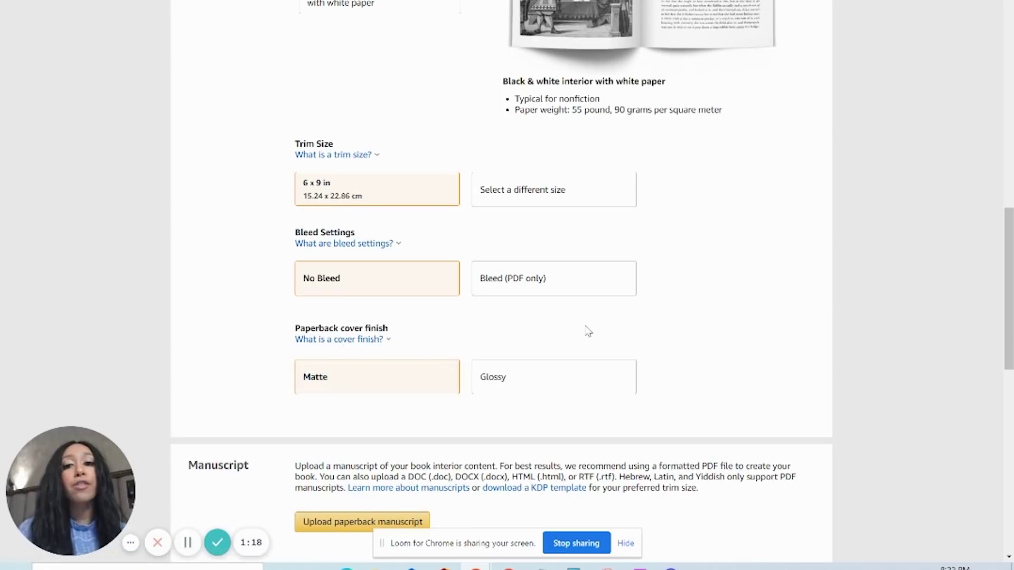
{"action": "scroll", "coordinate": [444, 375], "scroll_direction": "down", "scroll_amount": 2}
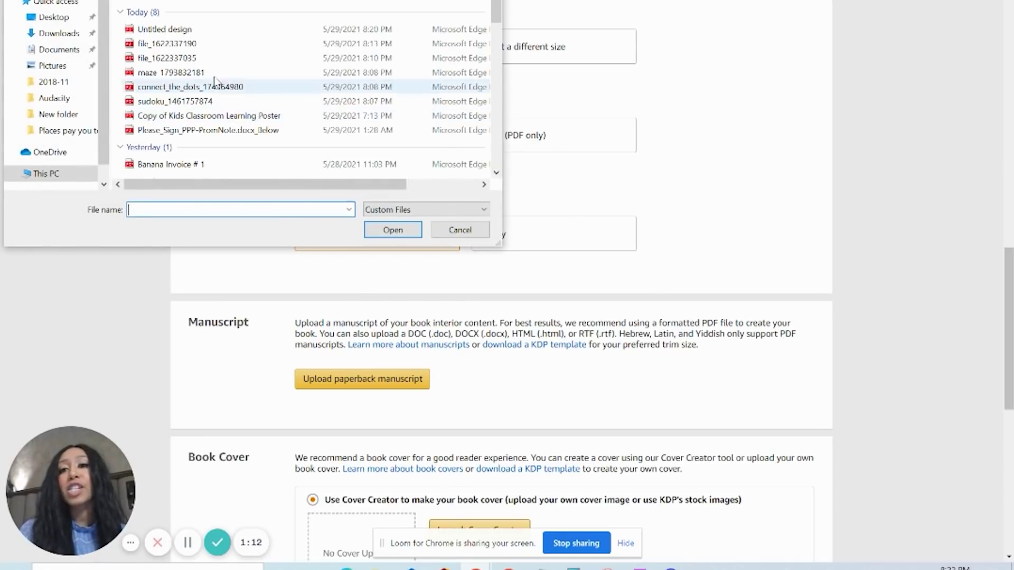
{"action": "double_click", "coordinate": [198, 49]}
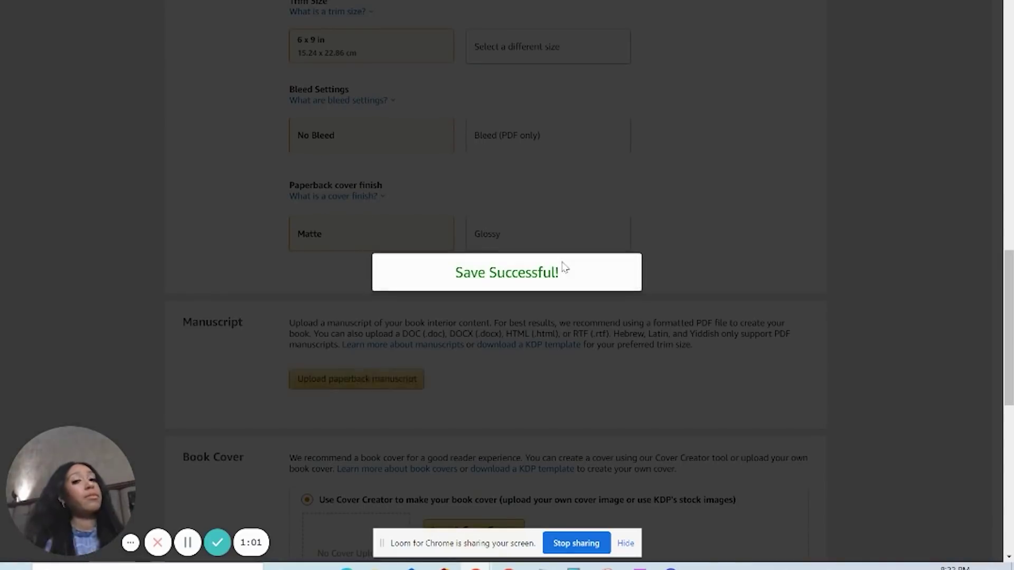
{"action": "scroll", "coordinate": [565, 268], "scroll_direction": "down", "scroll_amount": 2}
{"action": "scroll", "coordinate": [564, 268], "scroll_direction": "down", "scroll_amount": 3}
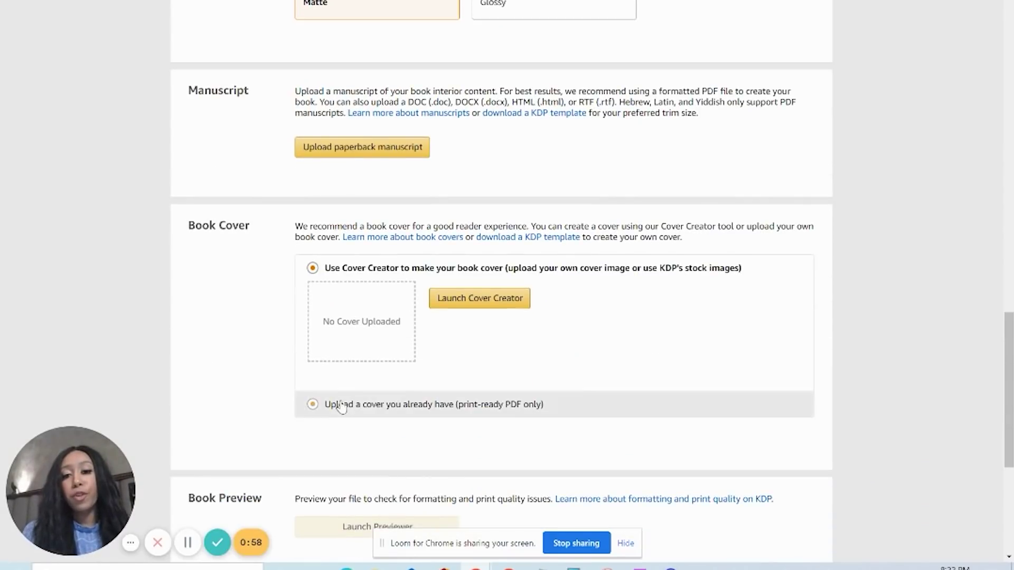
{"action": "left_click", "coordinate": [341, 404]}
{"action": "left_click", "coordinate": [475, 331]}
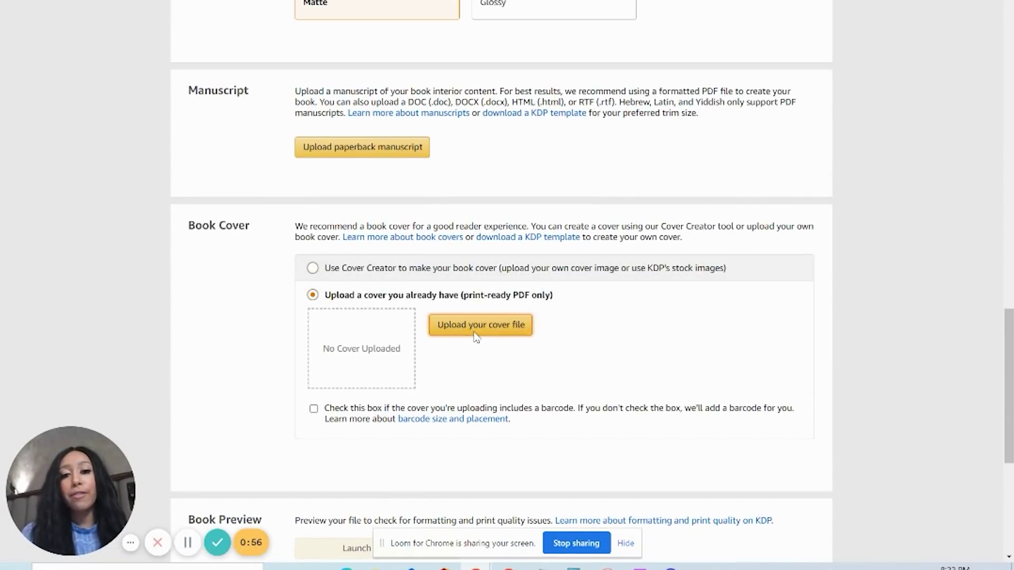
{"action": "double_click", "coordinate": [200, 30]}
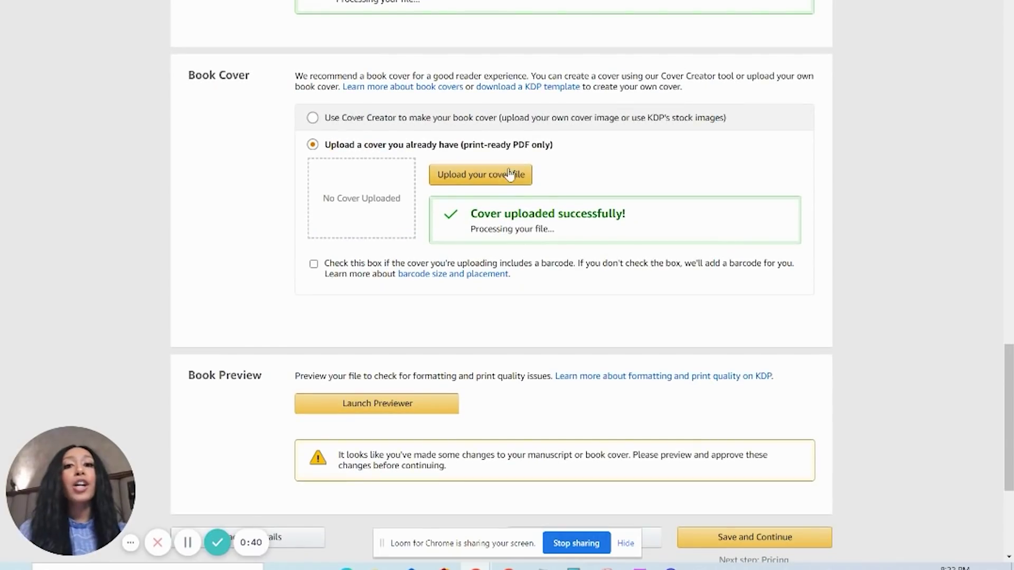
- Launch the print preview, check the cover guides and the first interior maze pages, and approve the book
{"action": "left_click", "coordinate": [394, 409]}
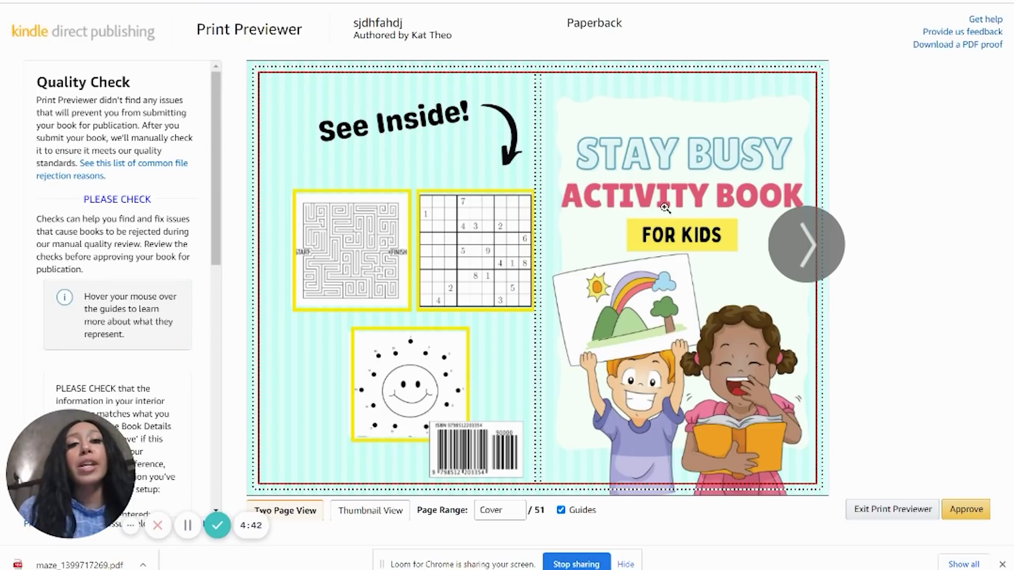
{"action": "left_click", "coordinate": [835, 266]}
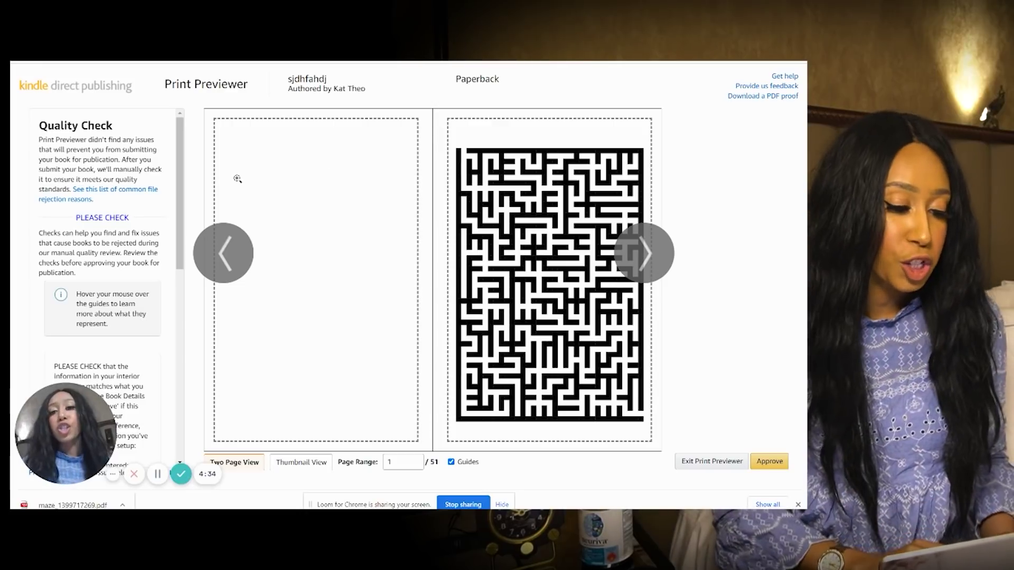
{"action": "left_click", "coordinate": [222, 243]}
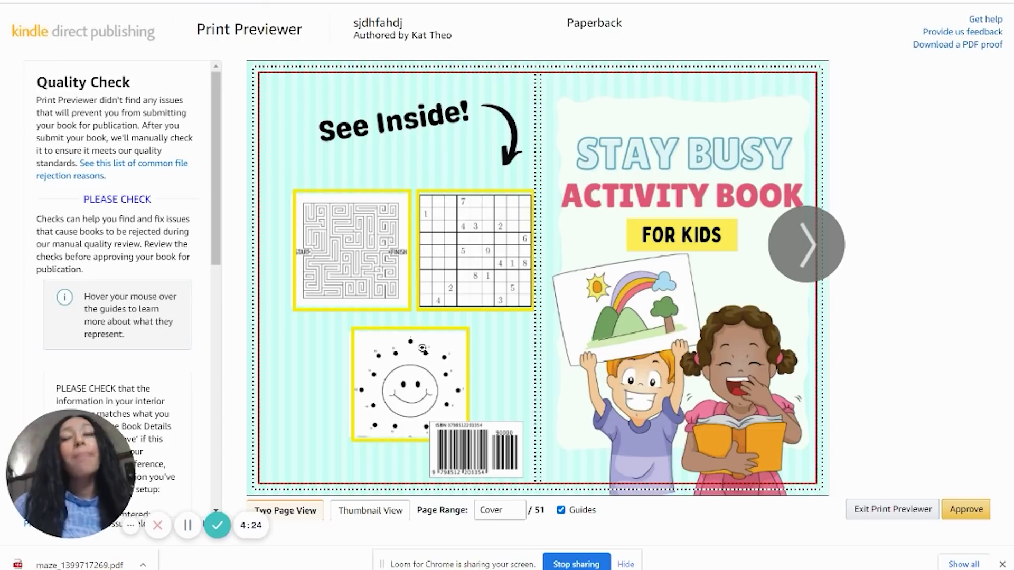
{"action": "mouse_move", "coordinate": [422, 349]}
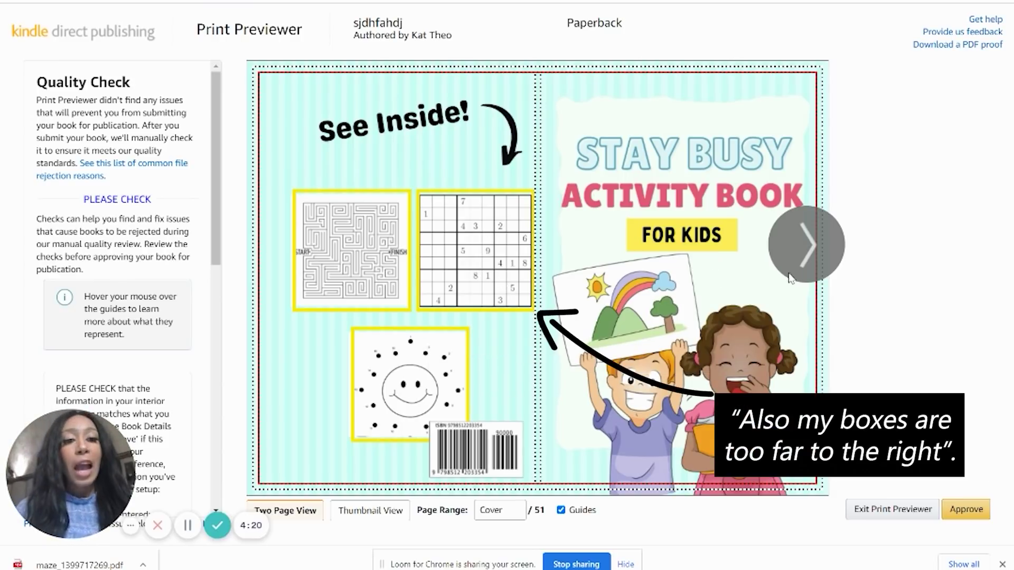
{"action": "left_click", "coordinate": [806, 264]}
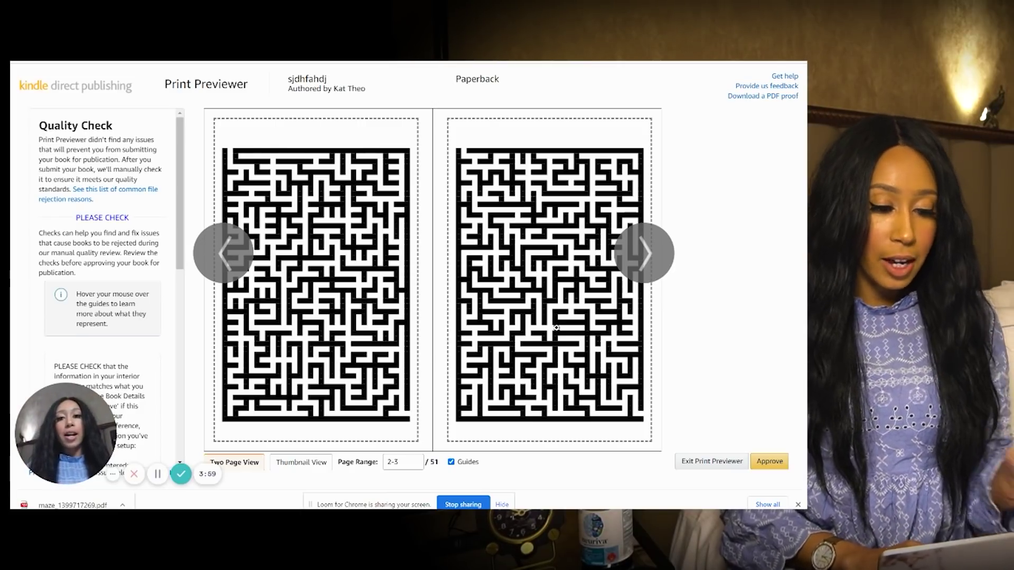
{"action": "mouse_move", "coordinate": [556, 328]}
{"action": "left_click", "coordinate": [228, 253]}
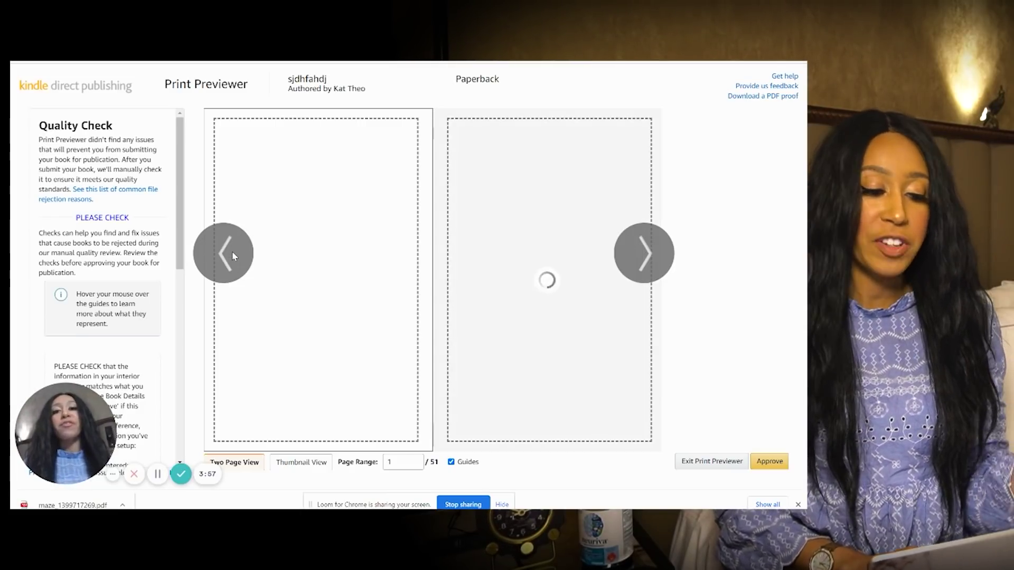
{"action": "left_click", "coordinate": [232, 256]}
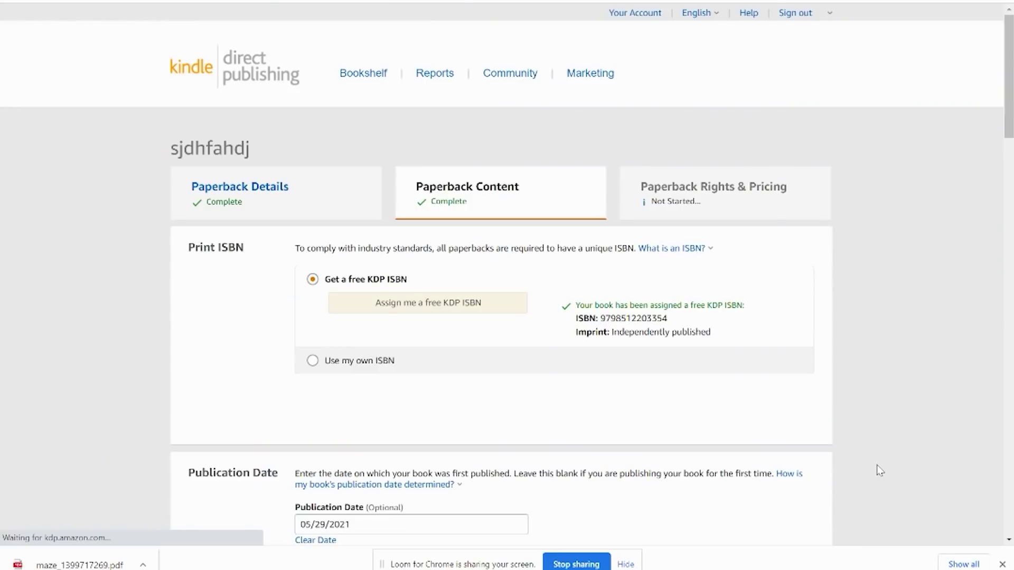
{"action": "scroll", "coordinate": [692, 428], "scroll_direction": "down", "scroll_amount": 20}
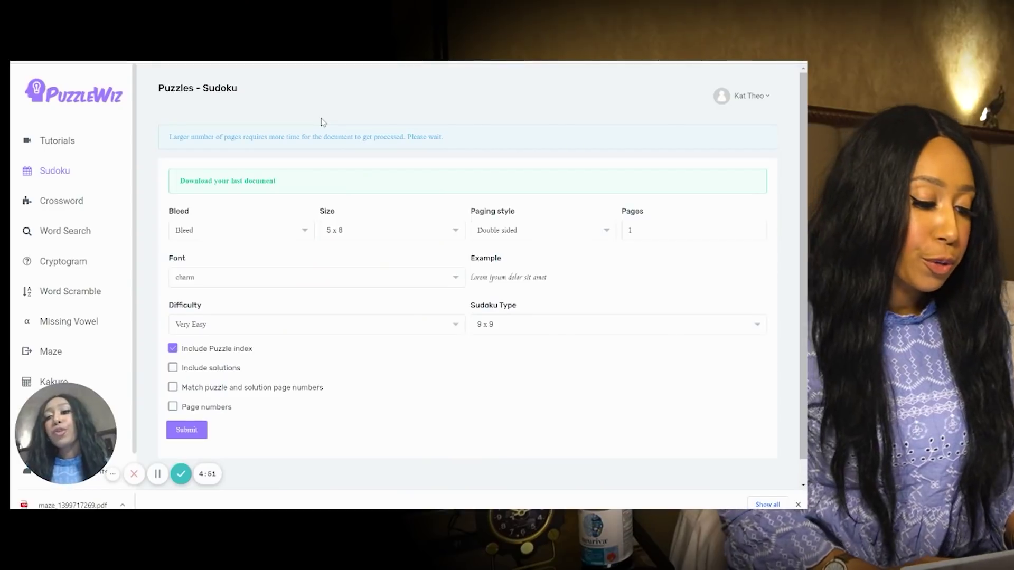
- Switch to PuzzleWiz, go to the Crossword generator and open its example CSV file in Excel
{"action": "left_click", "coordinate": [69, 202]}
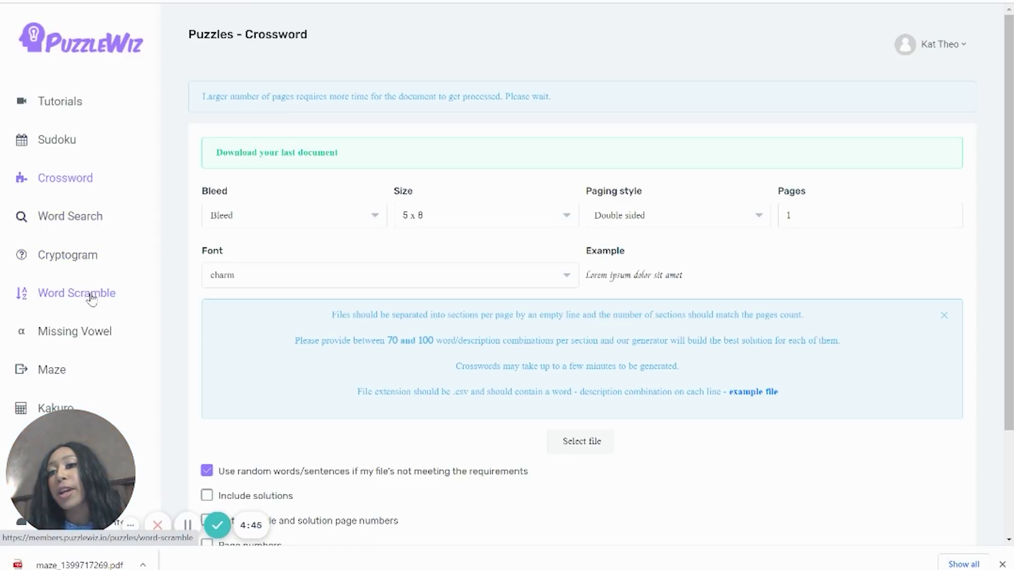
{"action": "scroll", "coordinate": [93, 340], "scroll_direction": "down", "scroll_amount": 1}
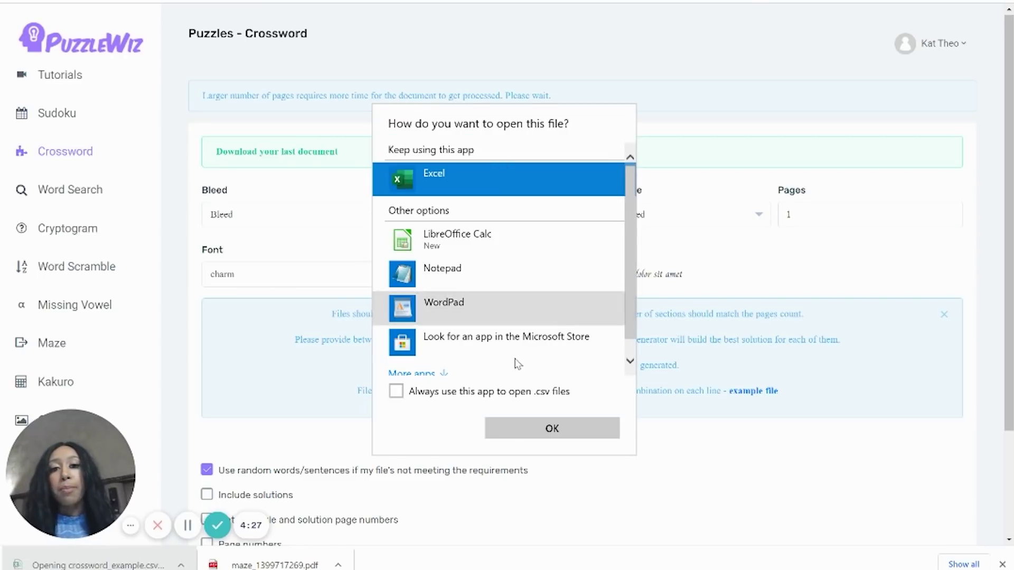
{"action": "left_click", "coordinate": [552, 429]}
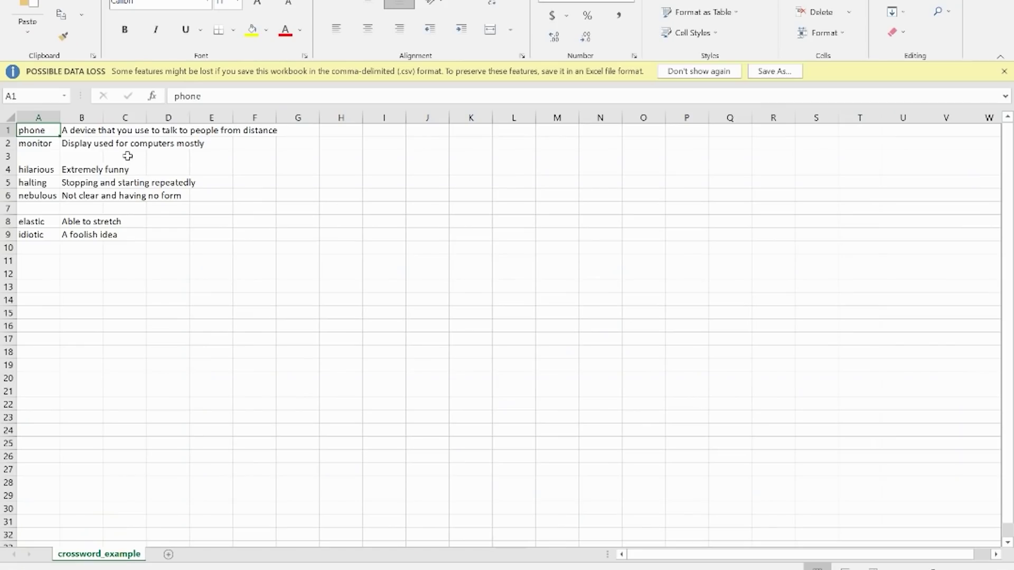